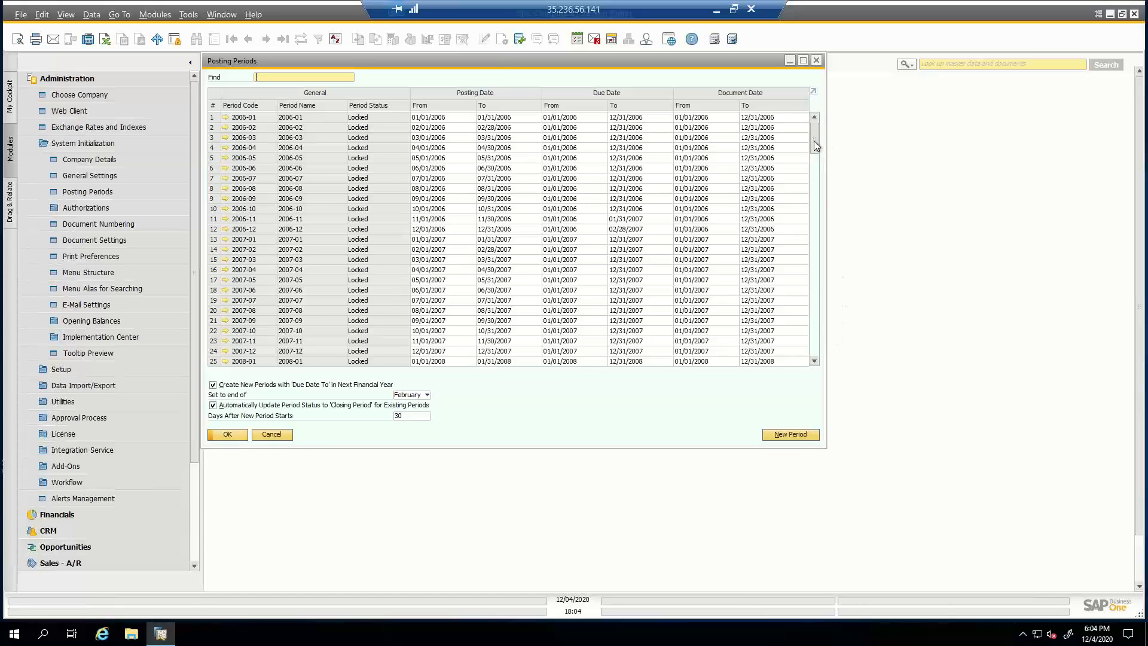
Open the details of posting period 2020-12 and examine the available period status options
drag(813, 141, 822, 375)
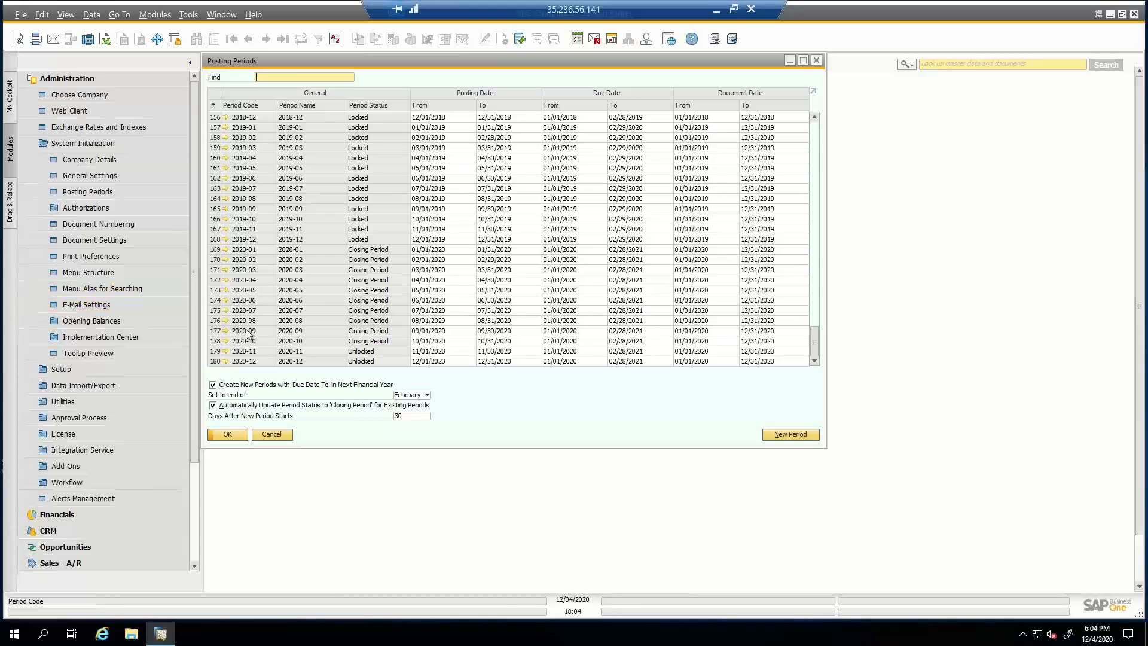
click(225, 361)
drag(352, 64, 508, 117)
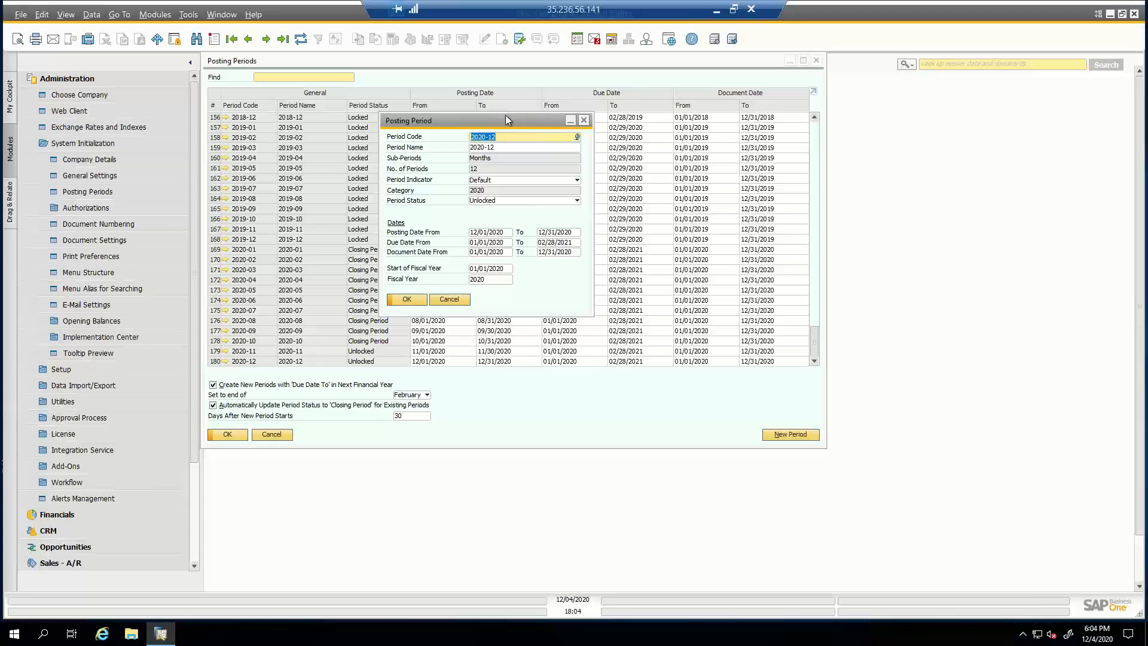
drag(504, 119, 968, 134)
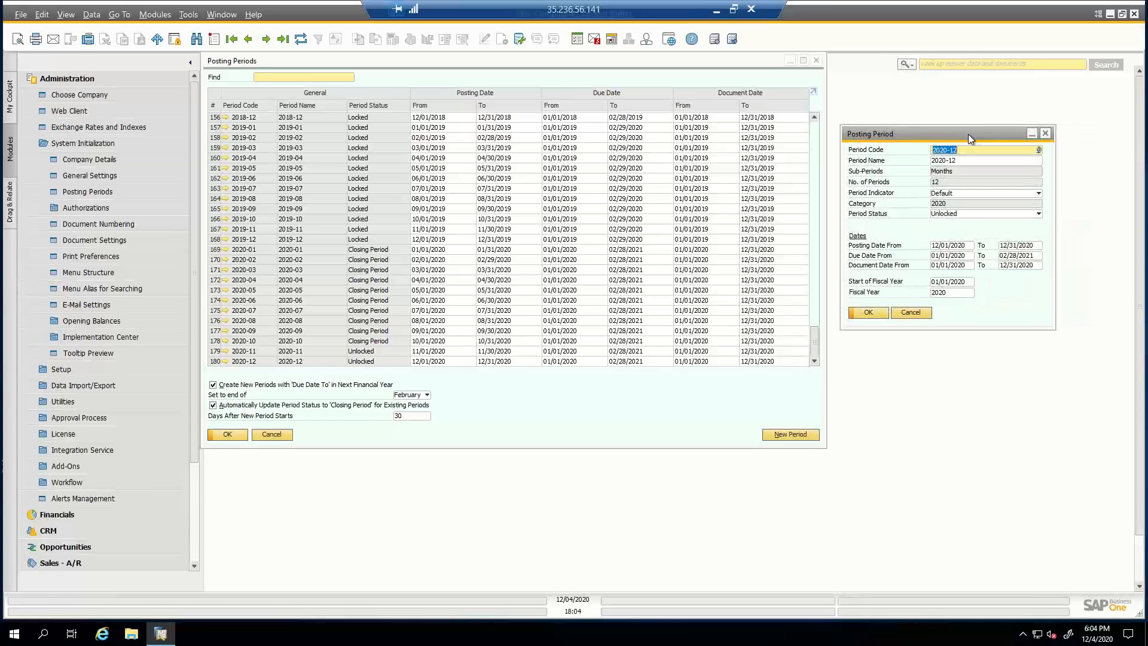
click(956, 217)
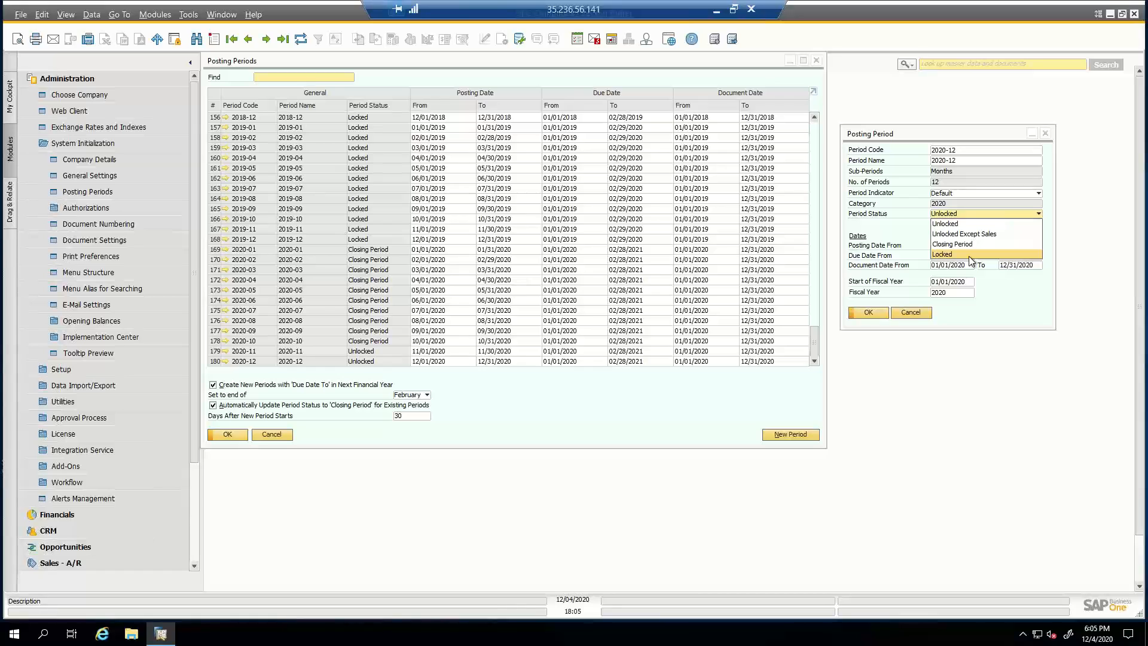
click(889, 142)
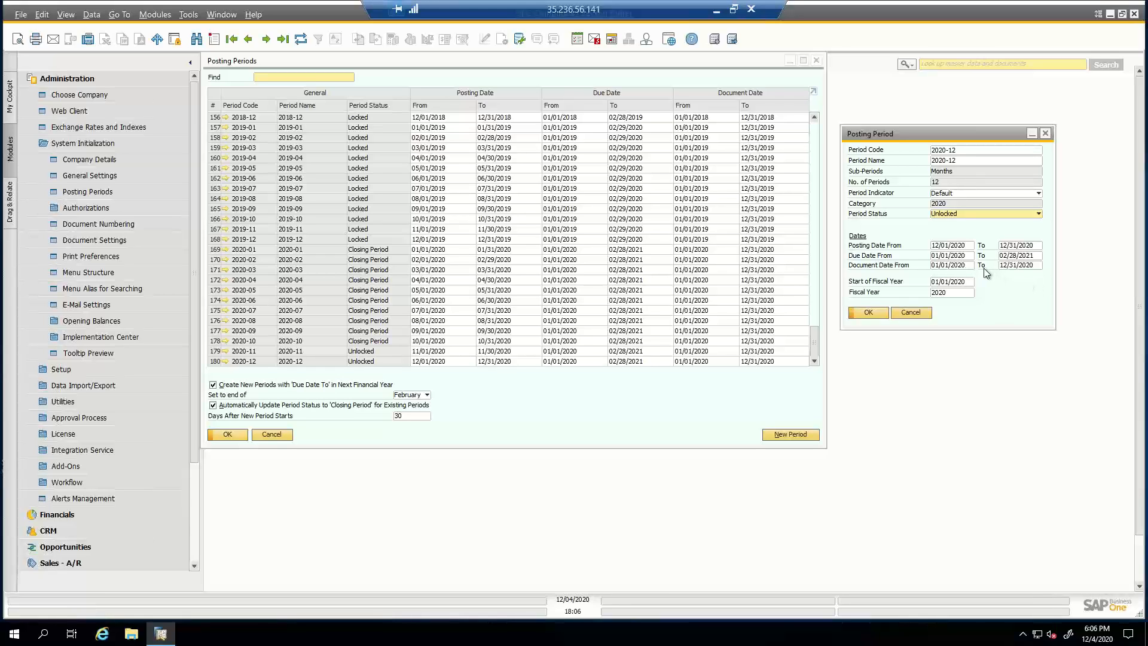
click(947, 217)
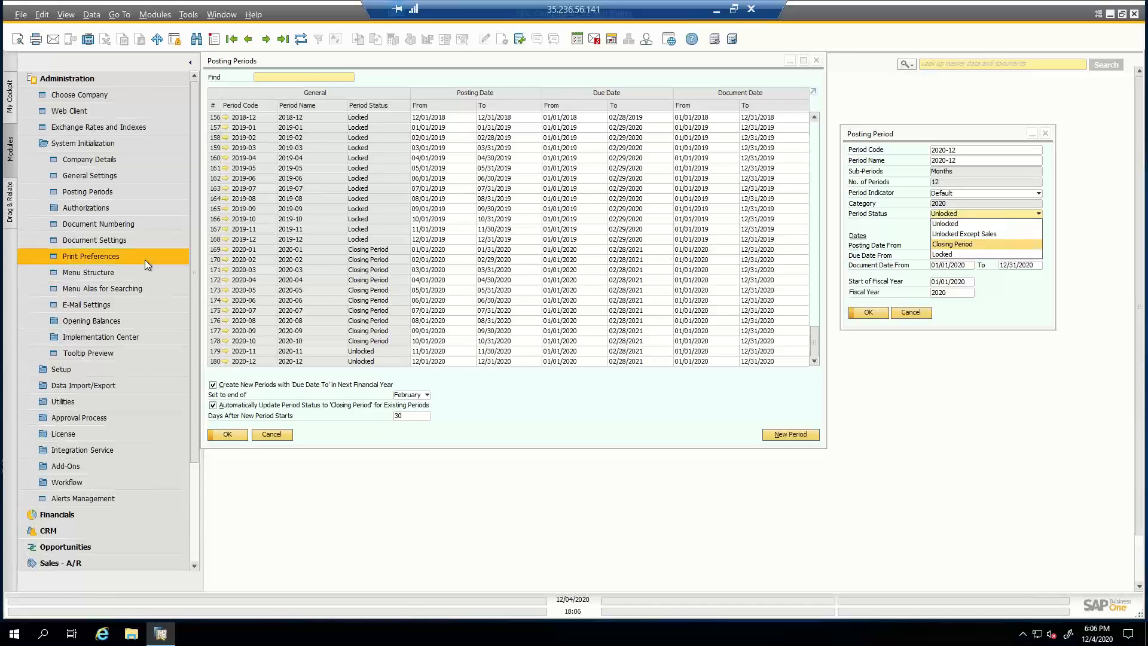
Review one user's General authorizations for the period statuses in General Authorizations, and return to the 2020-12 posting period
click(130, 209)
click(131, 223)
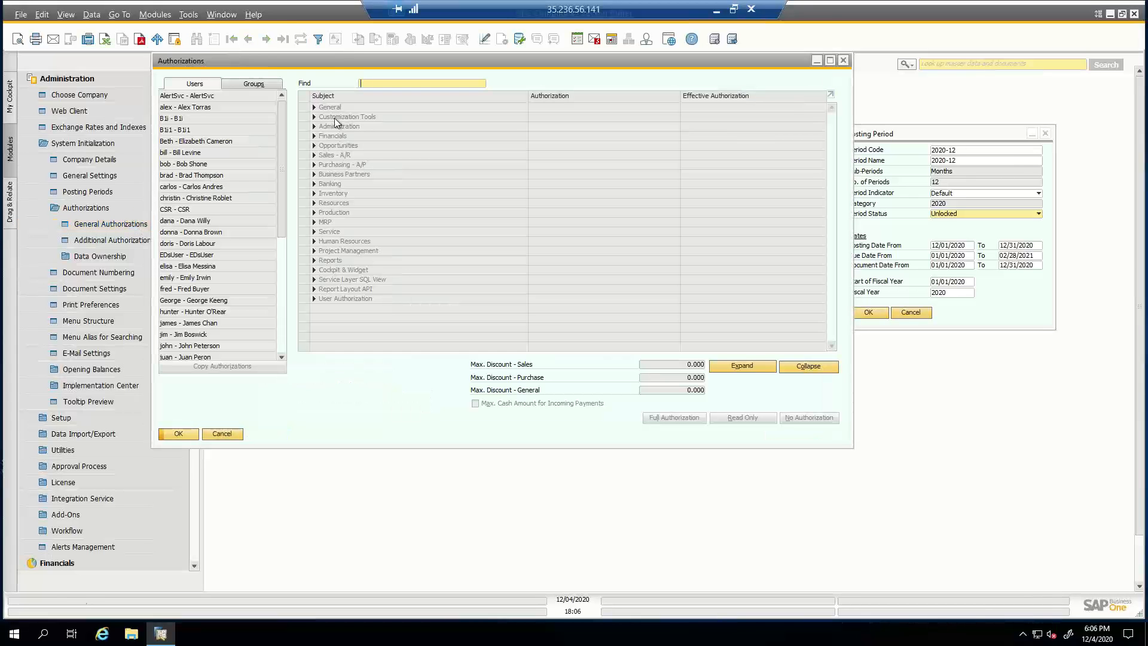
drag(326, 66, 412, 79)
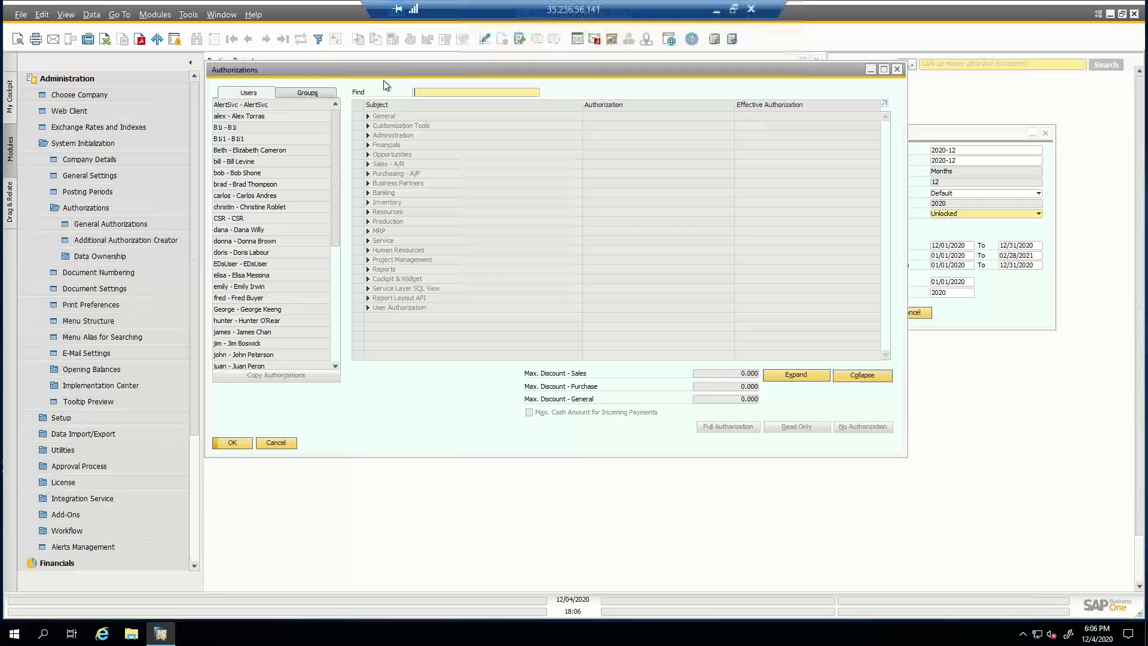
click(267, 161)
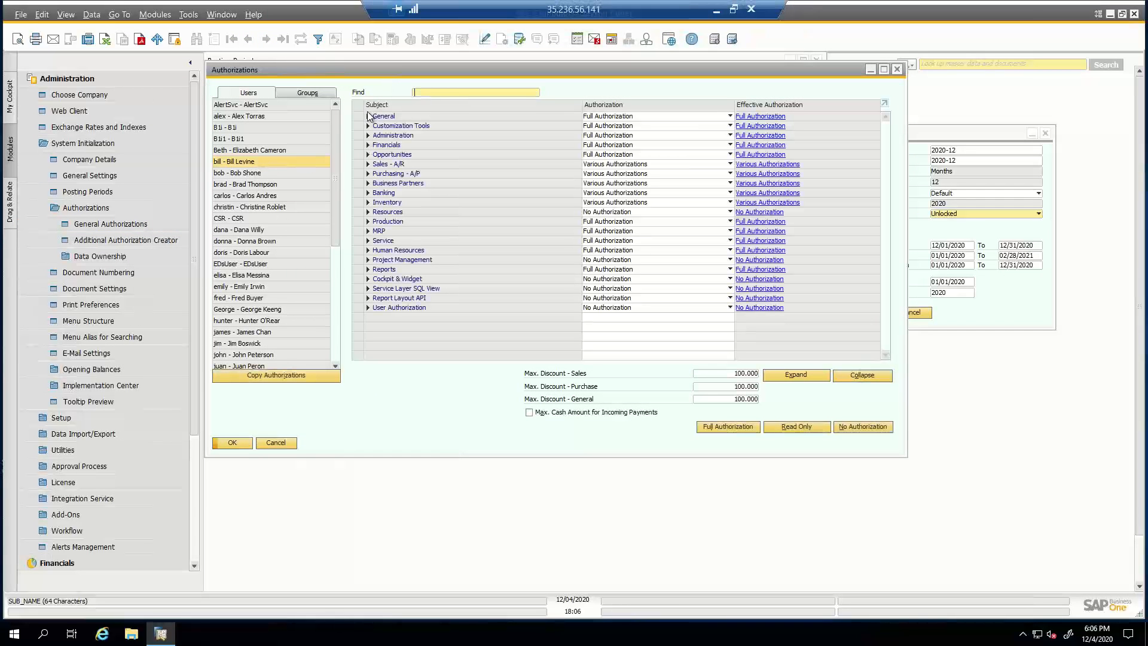
click(368, 116)
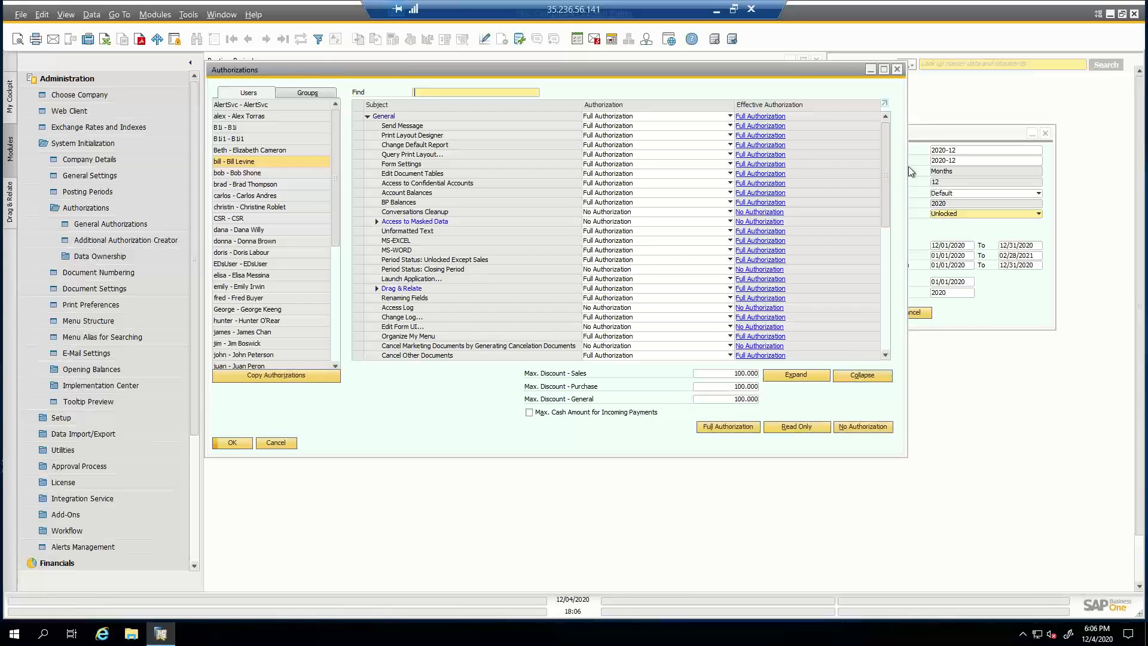
click(929, 135)
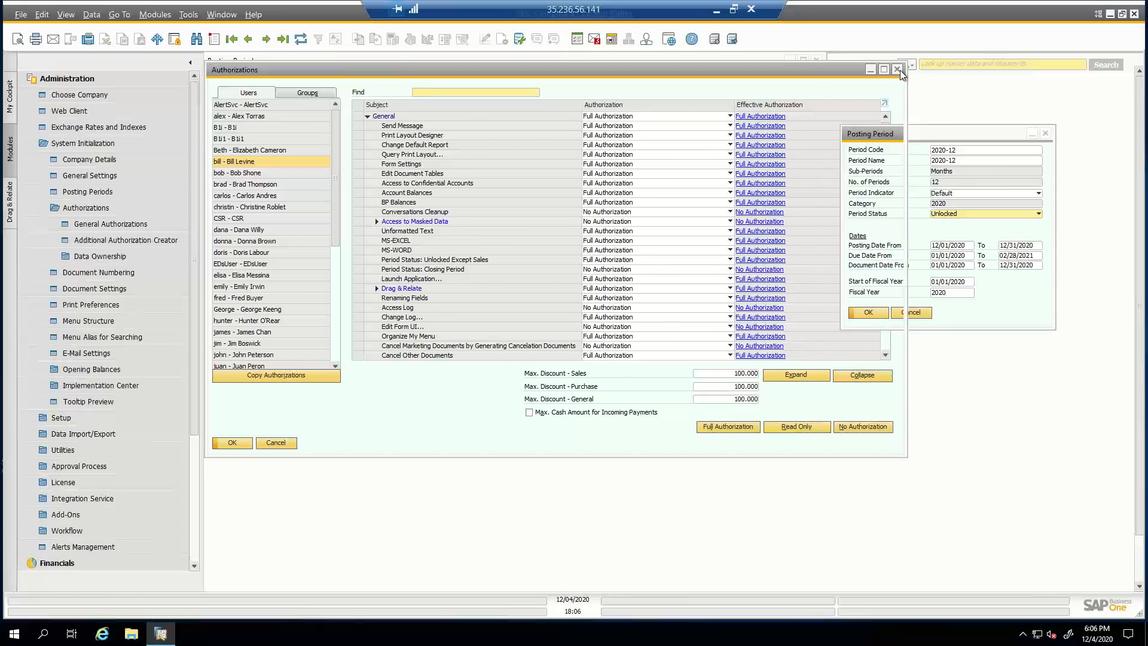
click(897, 69)
drag(913, 140, 887, 135)
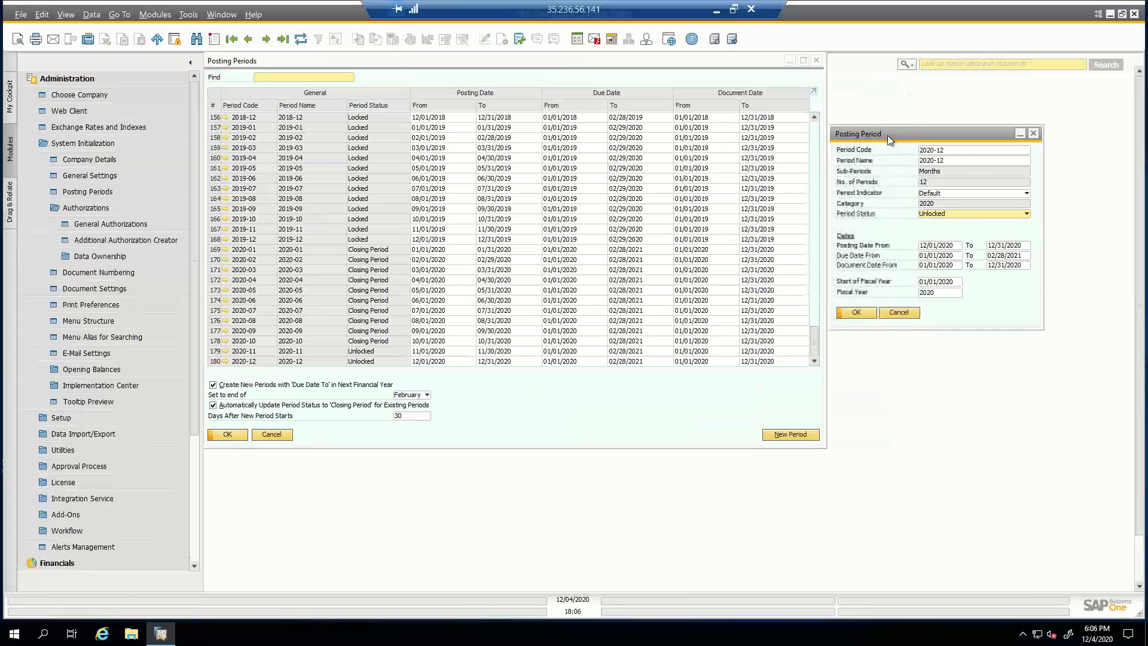
Check the status choices and the due date range of posting period 2020-12, and close its details without changes
click(941, 213)
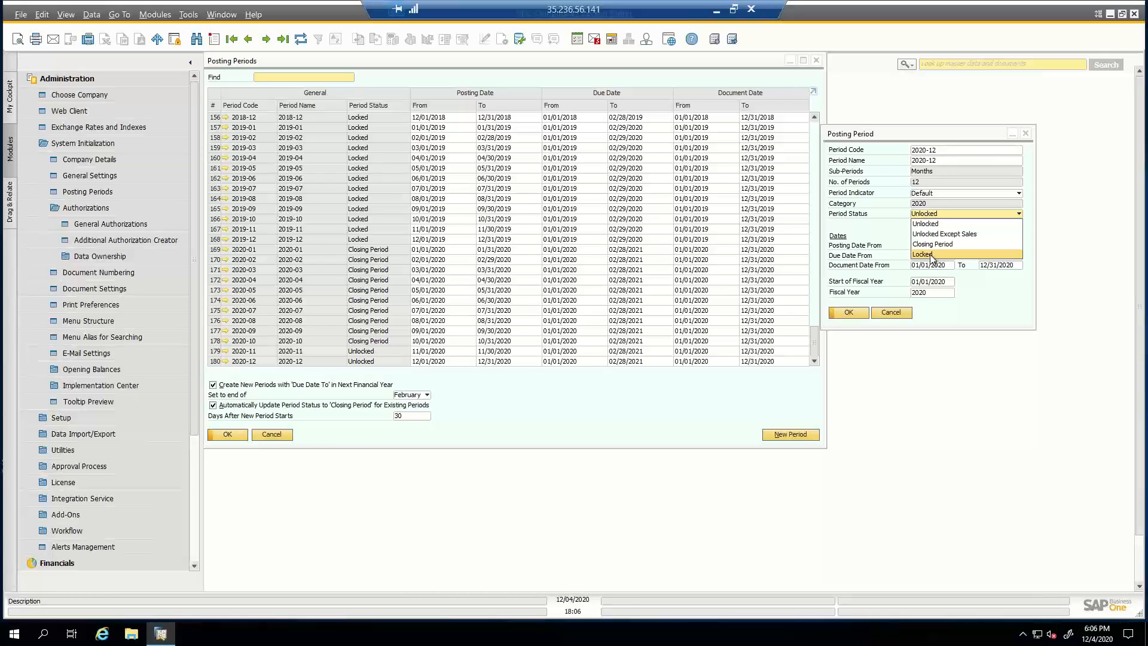
click(872, 133)
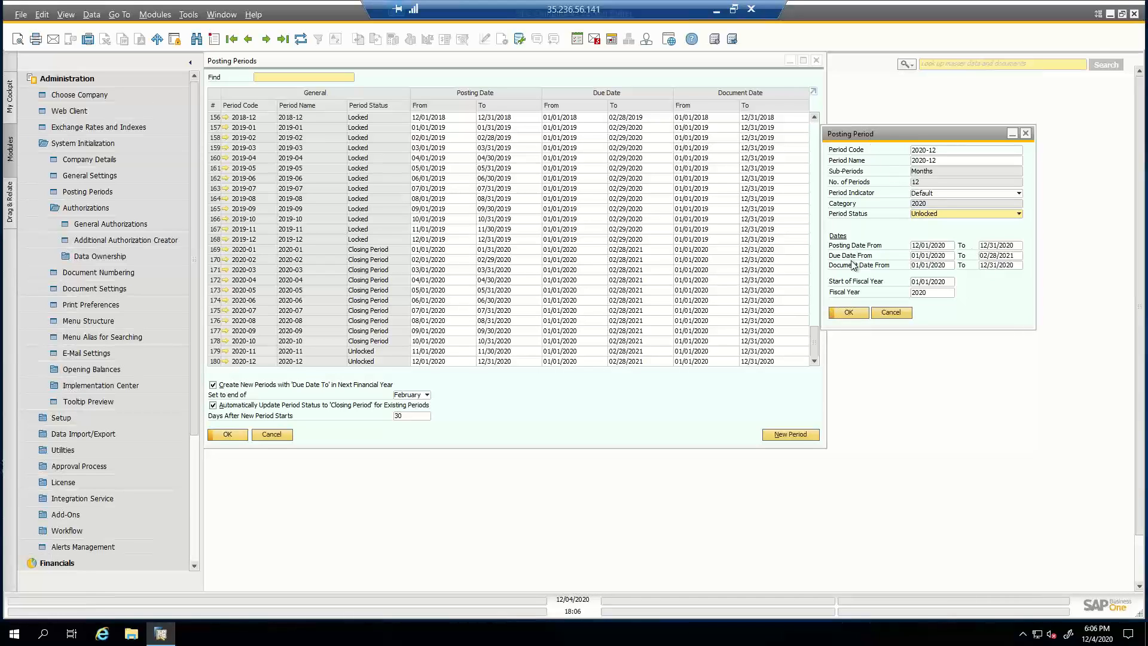
click(996, 256)
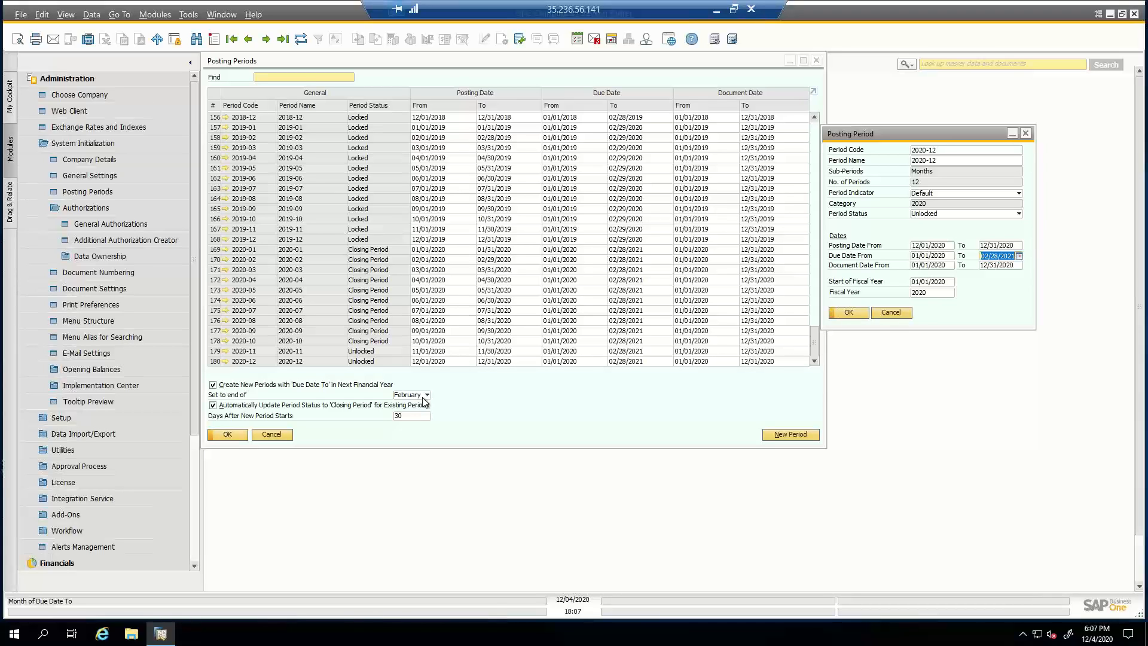
click(891, 313)
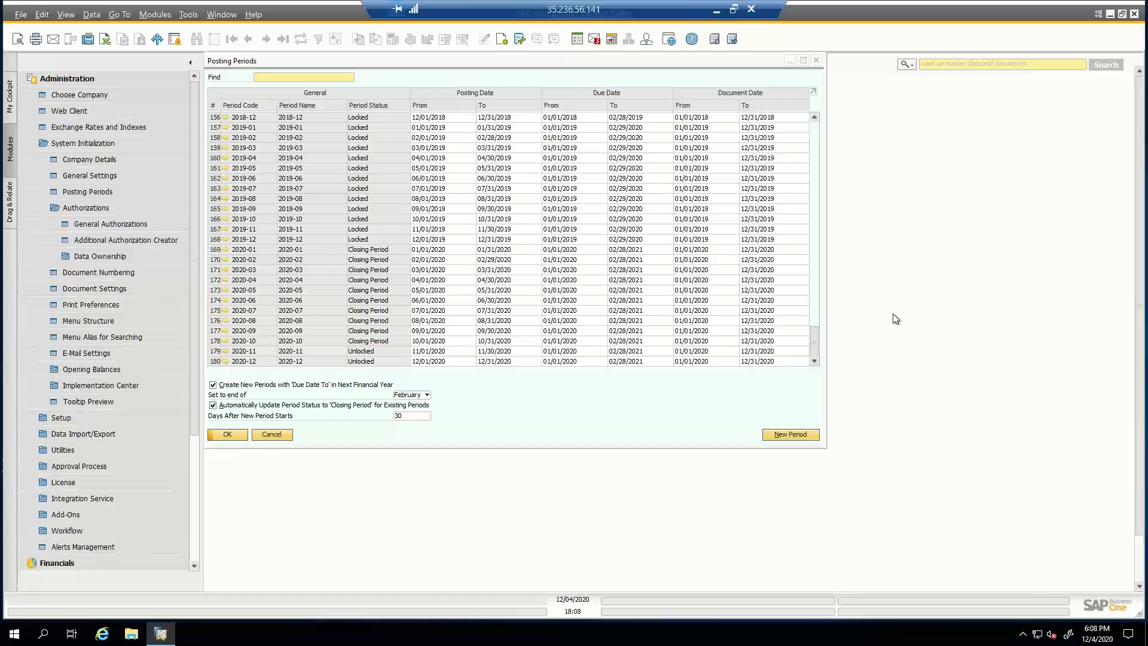
Add a new posting period with code and name 2021 and sub-periods set to Months
click(814, 437)
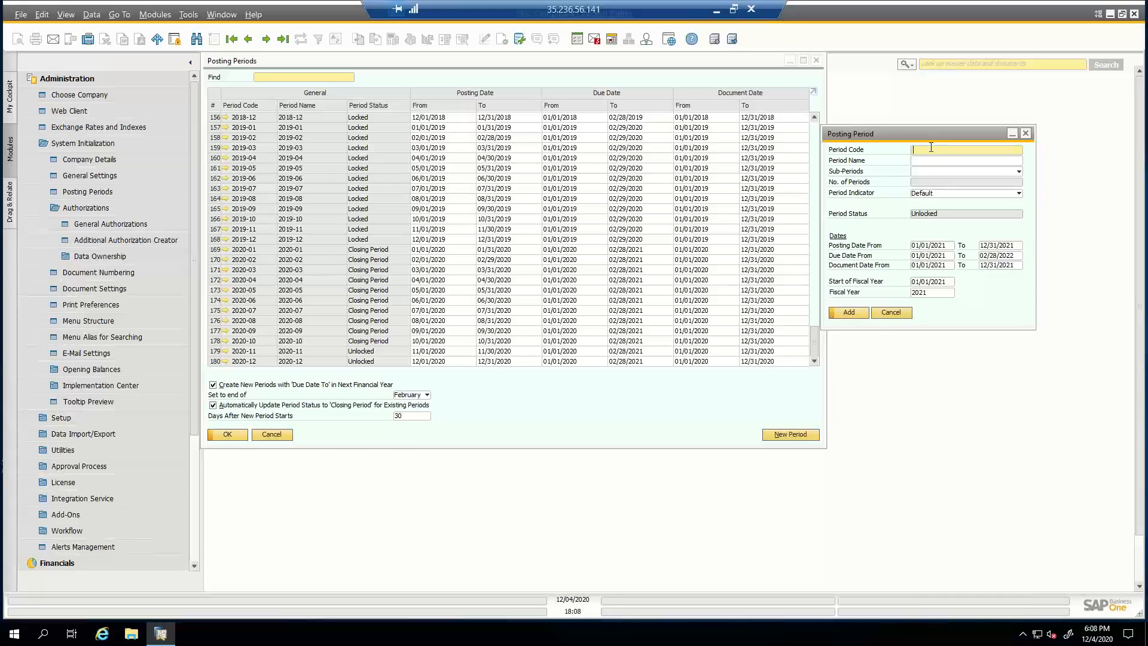
text(2021)
click(934, 158)
text(2021)
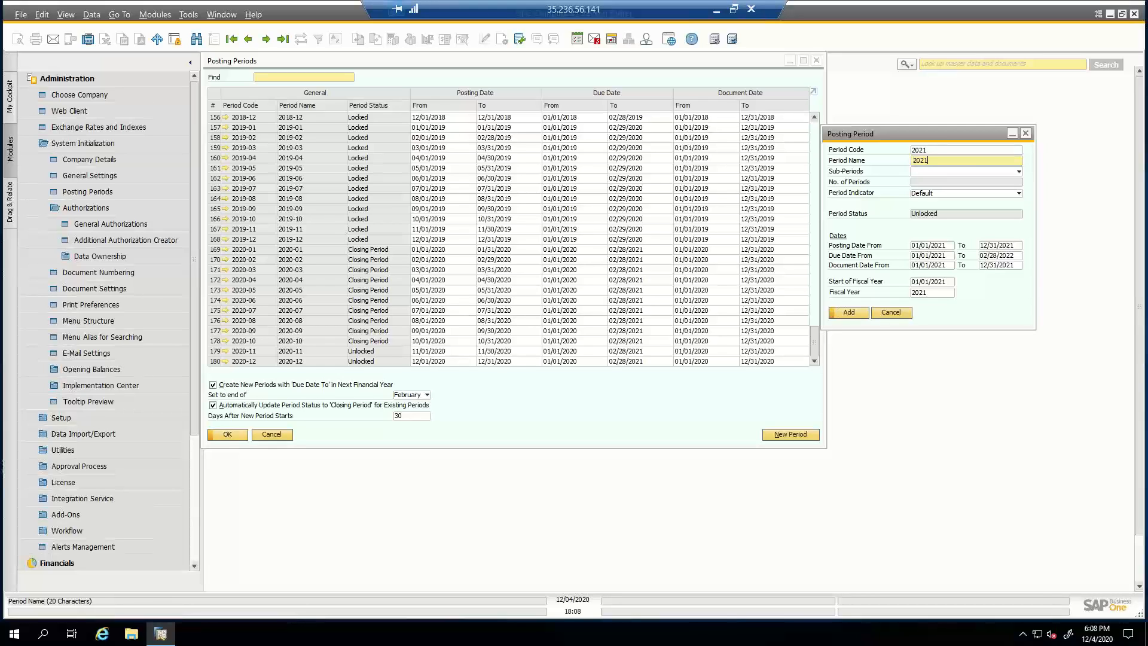
click(956, 172)
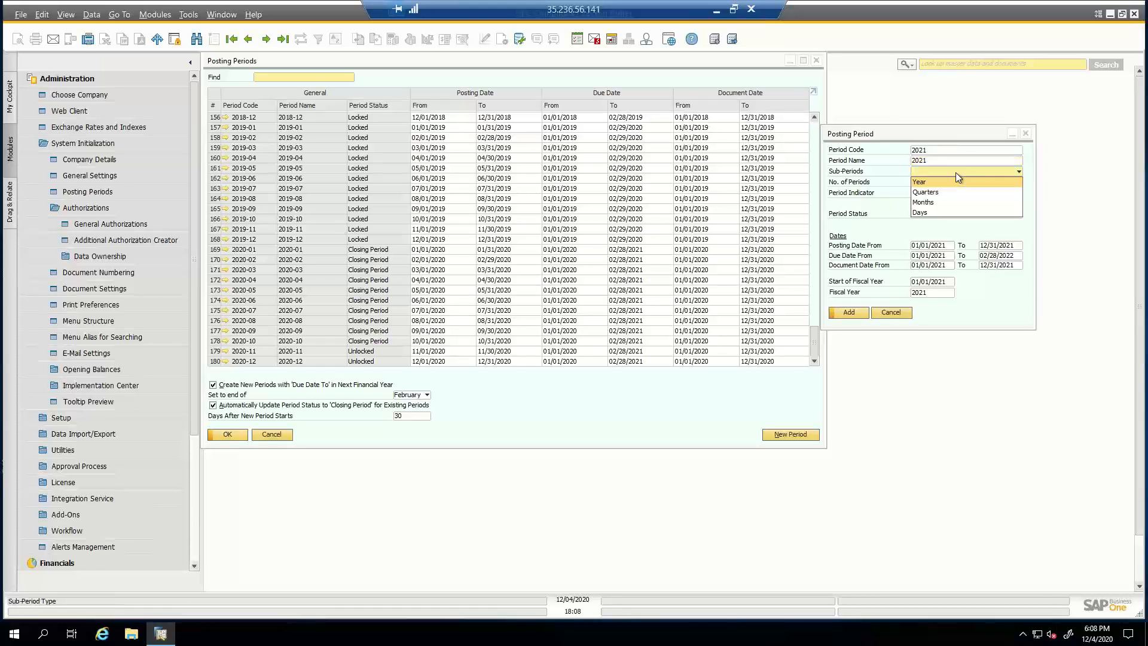
click(947, 203)
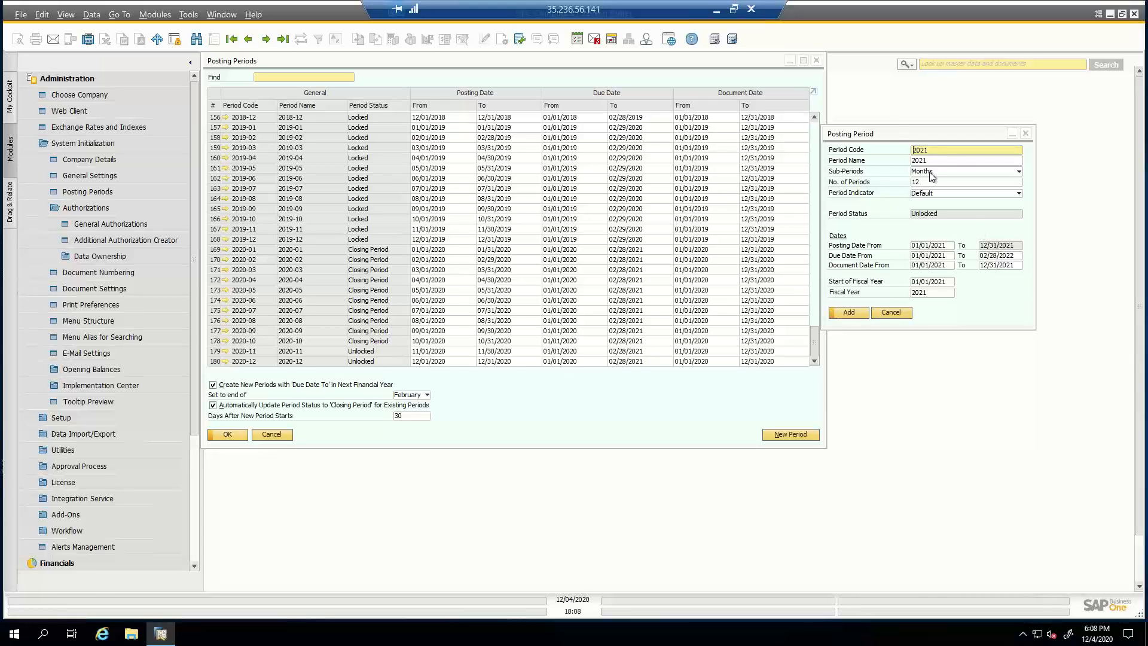
click(912, 134)
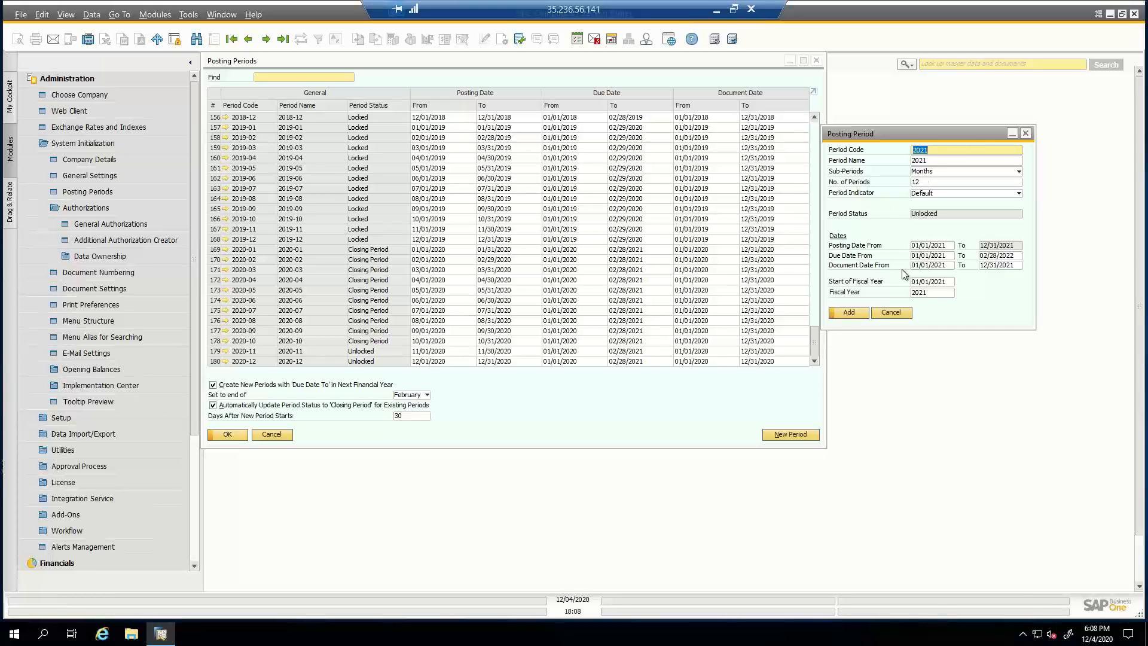
click(856, 311)
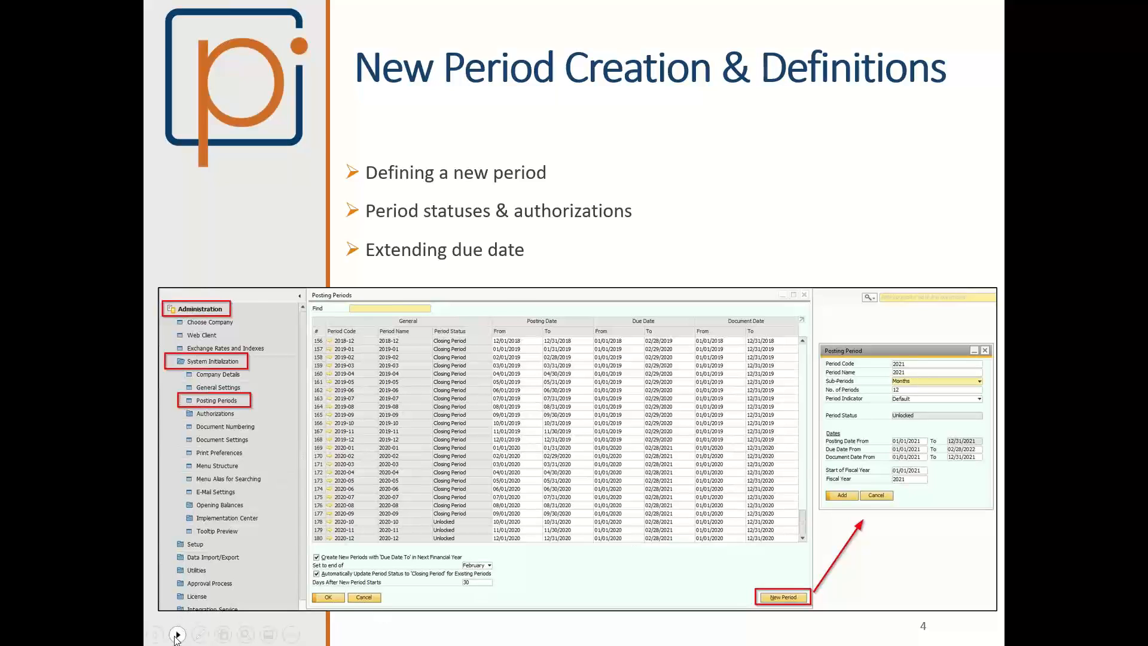
click(178, 634)
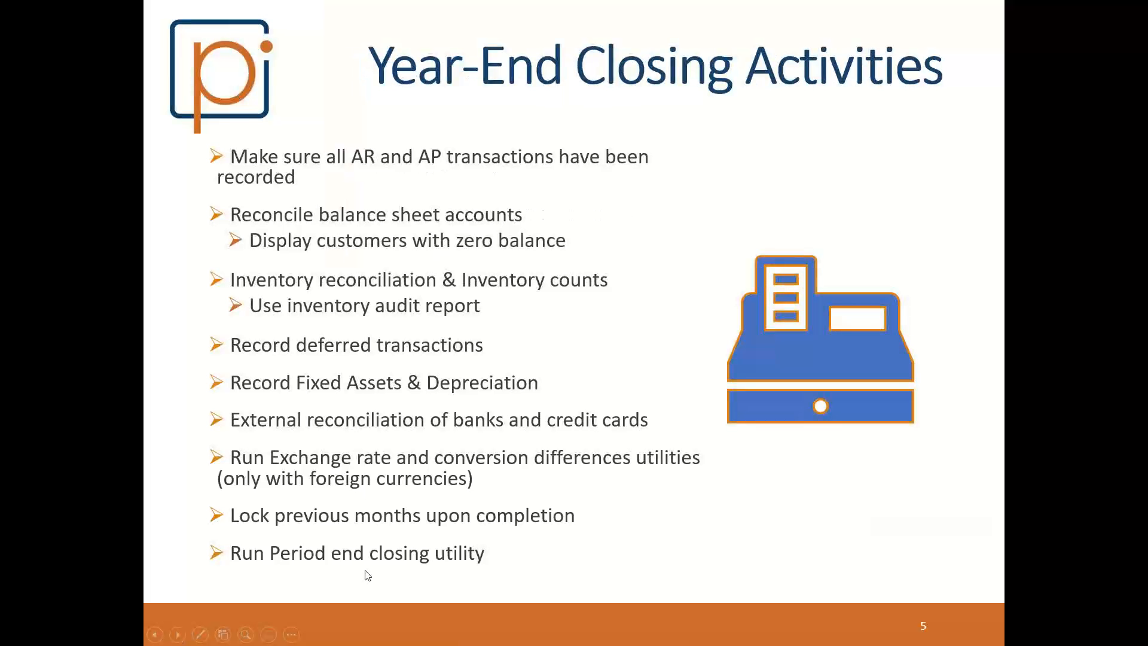
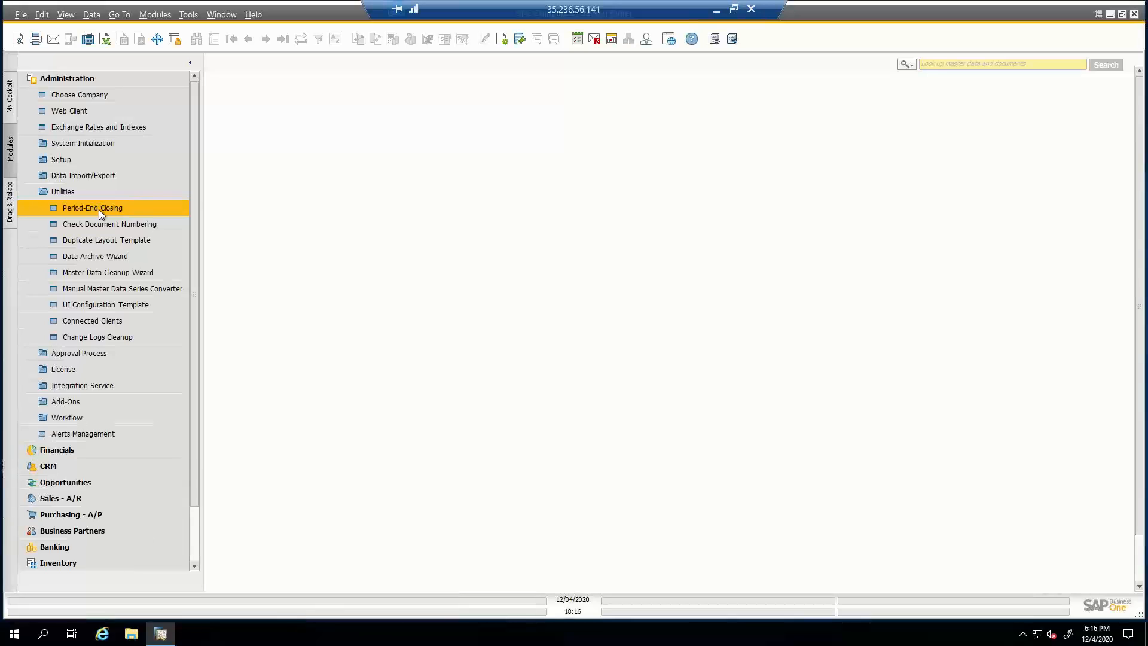
Run the Period-End Closing selection for period 2020, from 2020-01 to 2020-12
click(99, 209)
drag(450, 214, 274, 82)
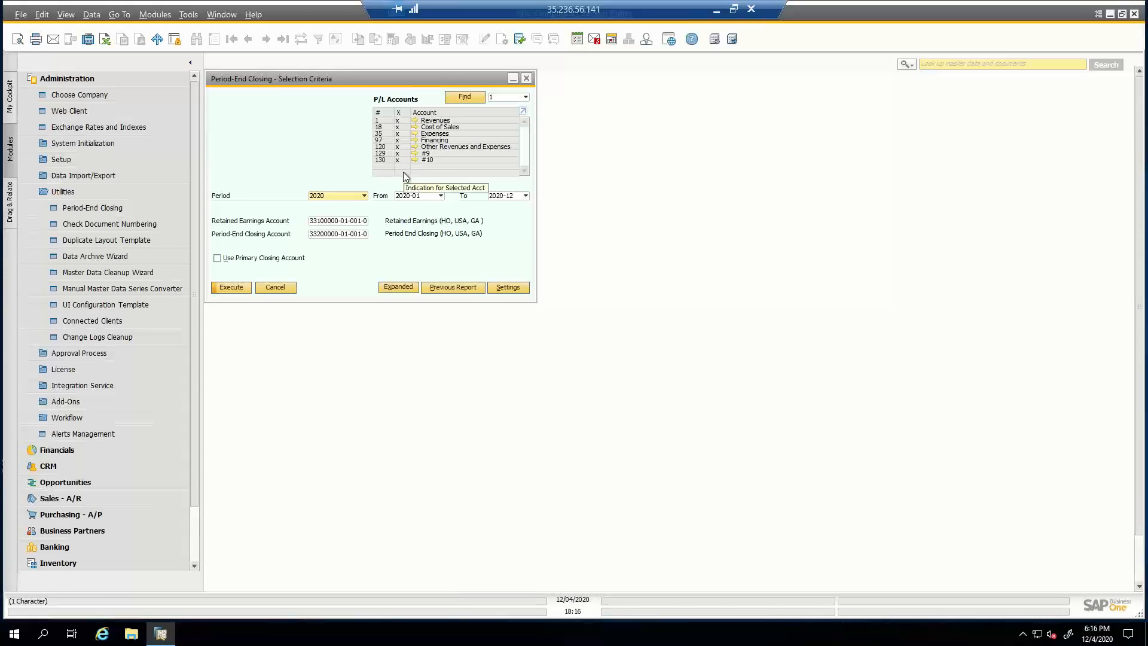
click(364, 196)
click(357, 202)
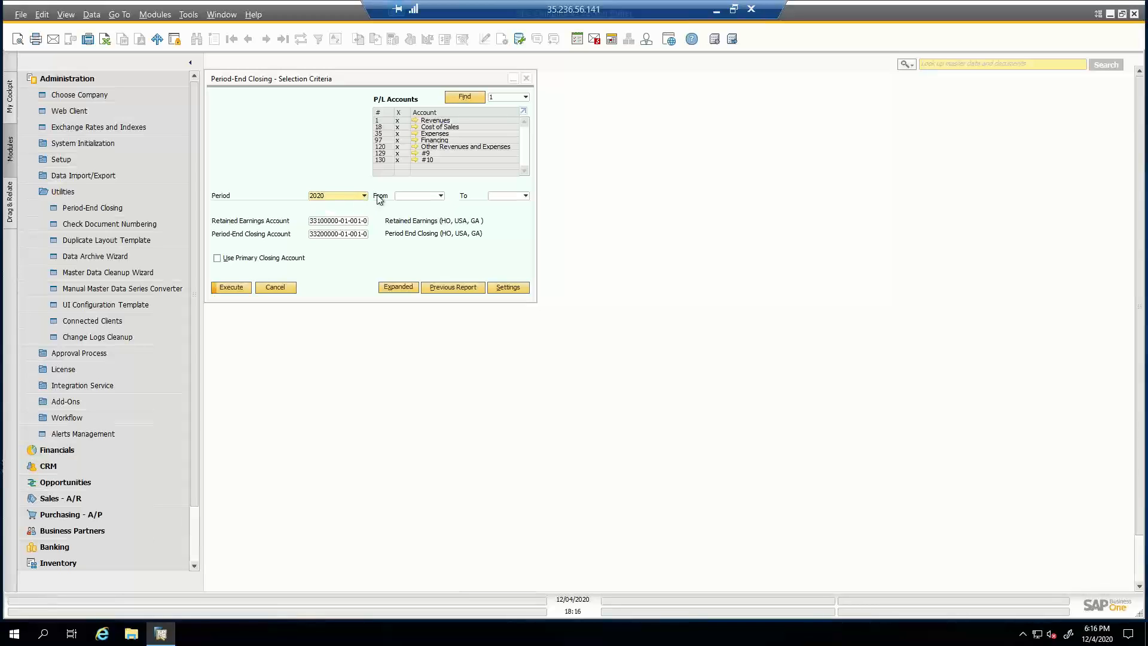
click(407, 196)
click(418, 207)
click(521, 196)
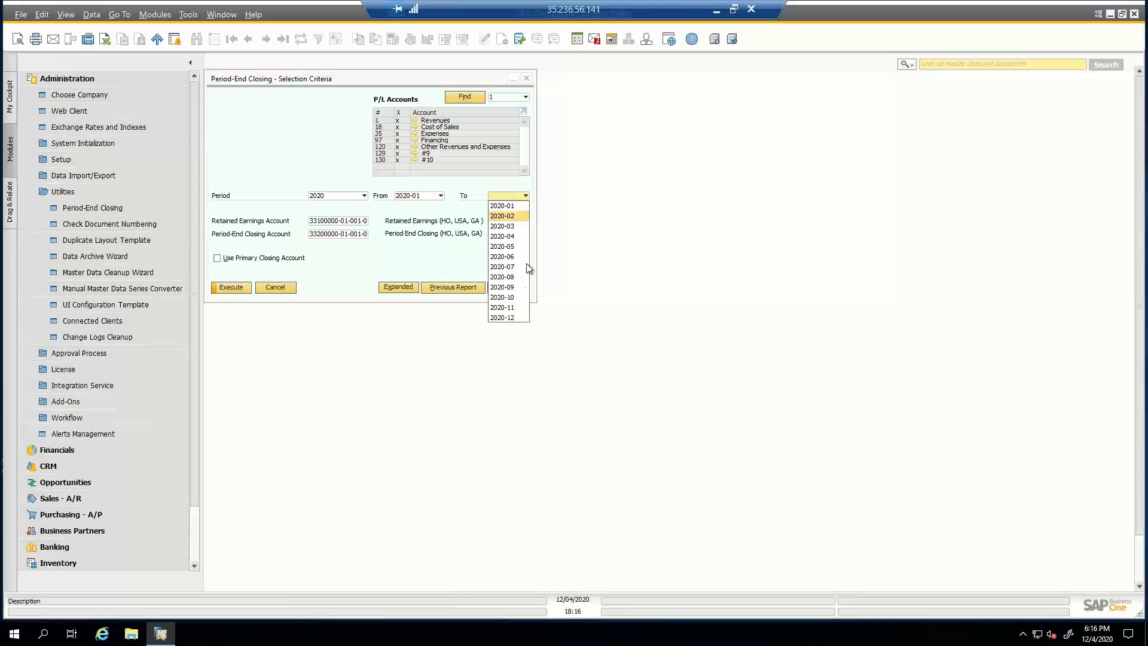
click(516, 316)
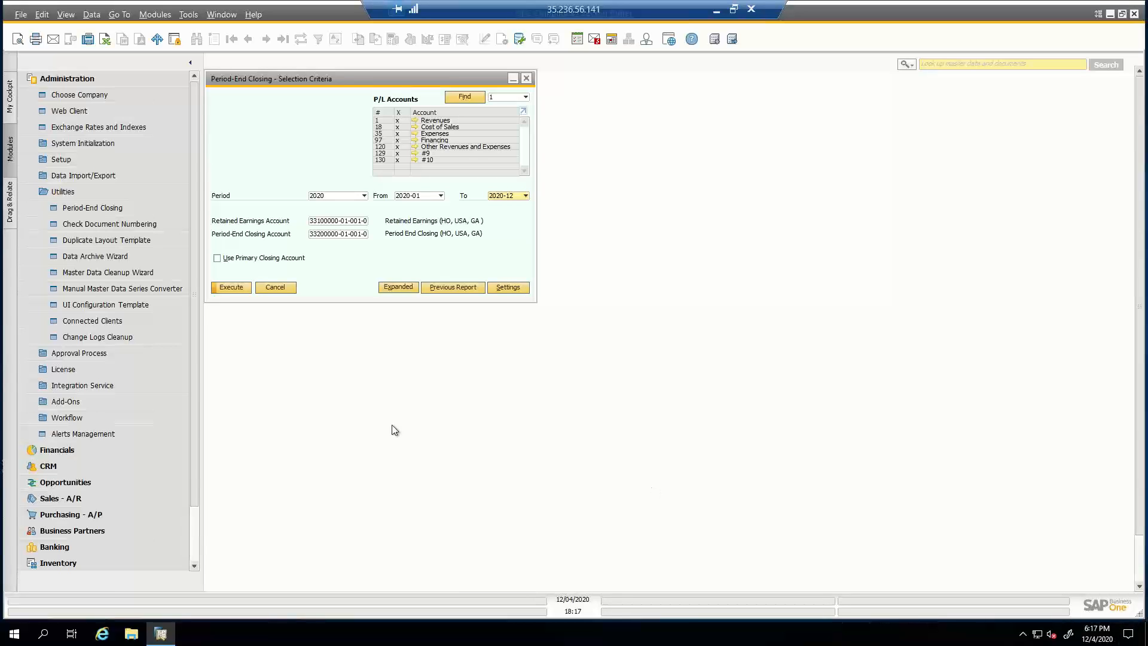
click(231, 288)
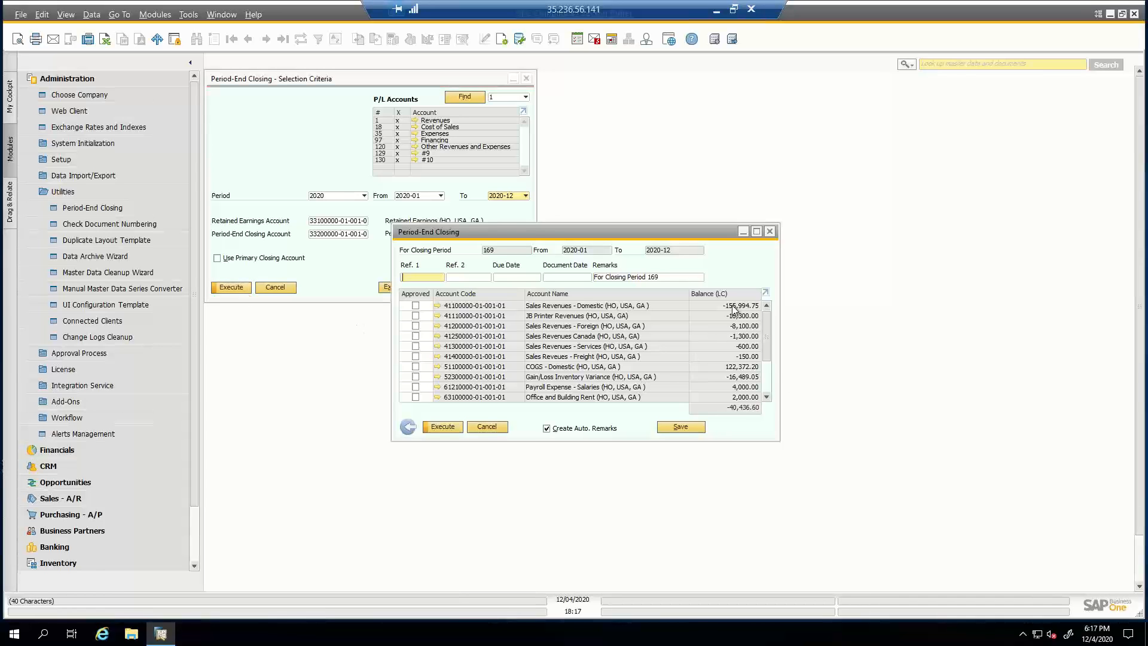
Enlarge the Period-End Closing window and inspect the chart of accounts record for Sales Revenues - Domestic
drag(780, 441, 849, 518)
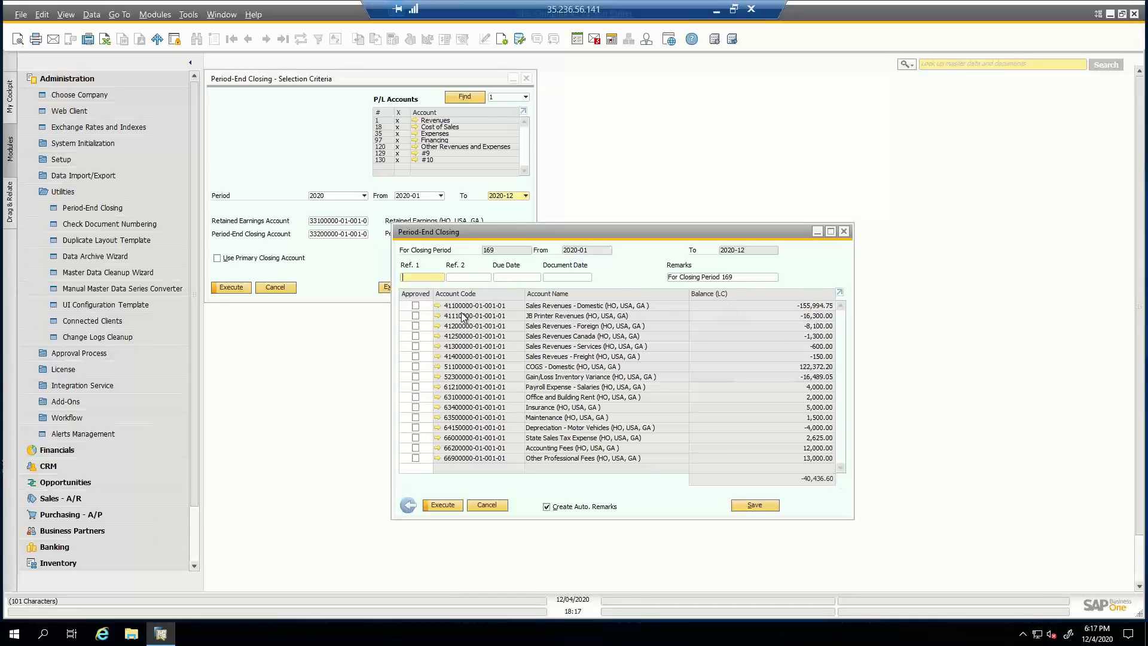
click(437, 305)
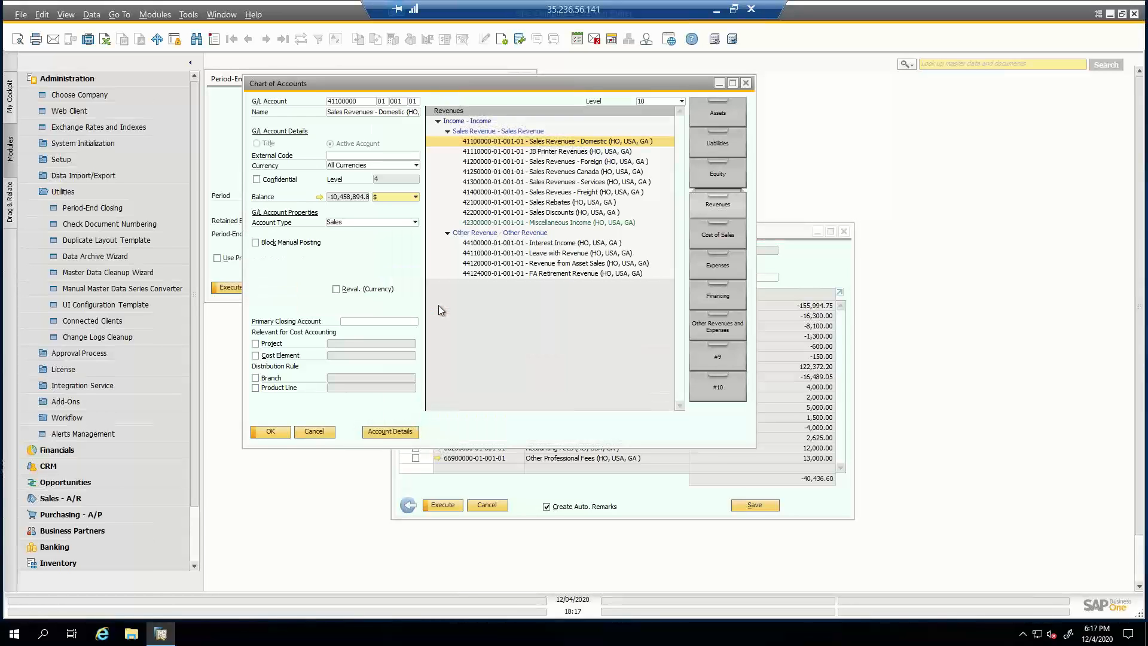
click(746, 83)
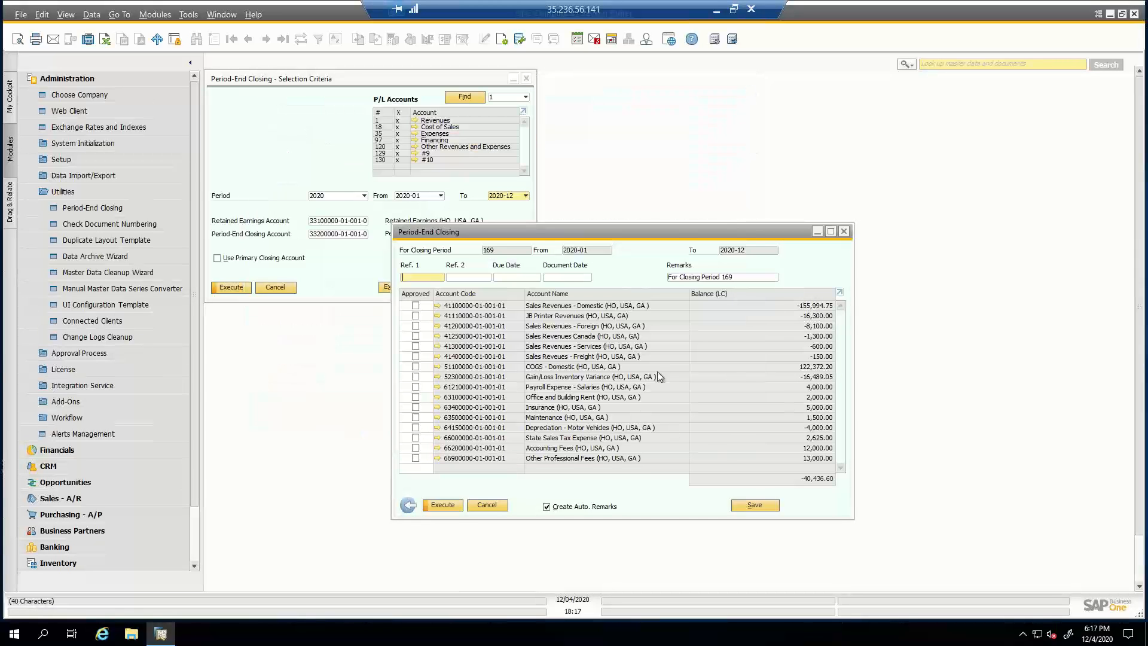
Mark all listed accounts as approved for the period-end closing
click(416, 305)
click(416, 315)
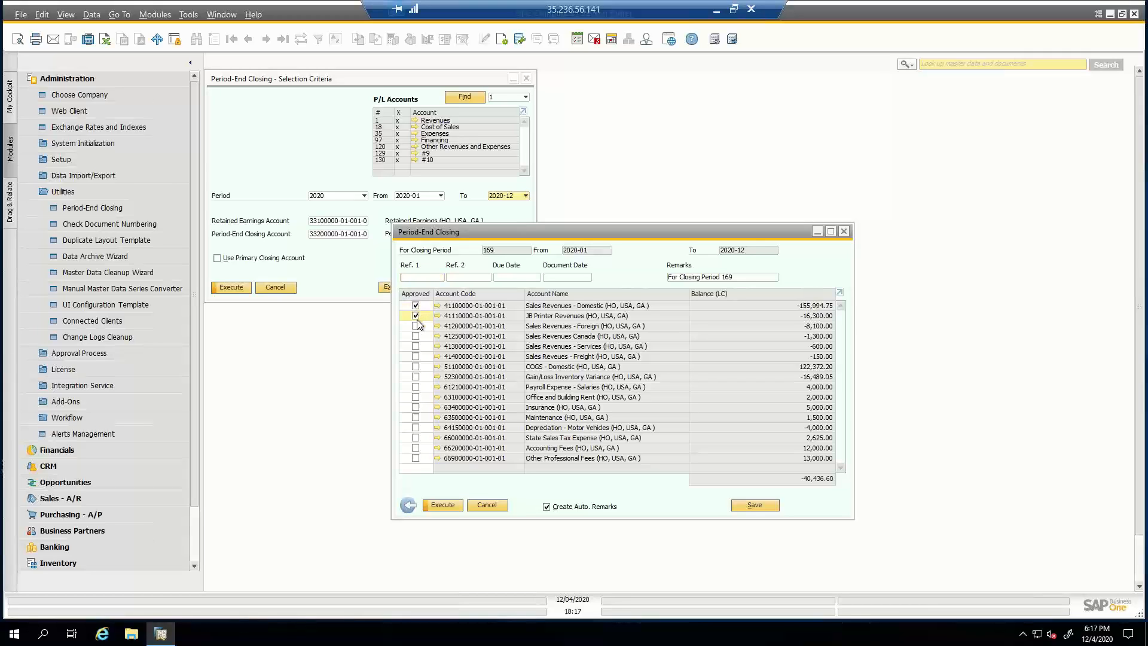
double_click(416, 294)
Enter YE Close 20 as the first reference of the period-end closing and proceed to its due date
click(426, 277)
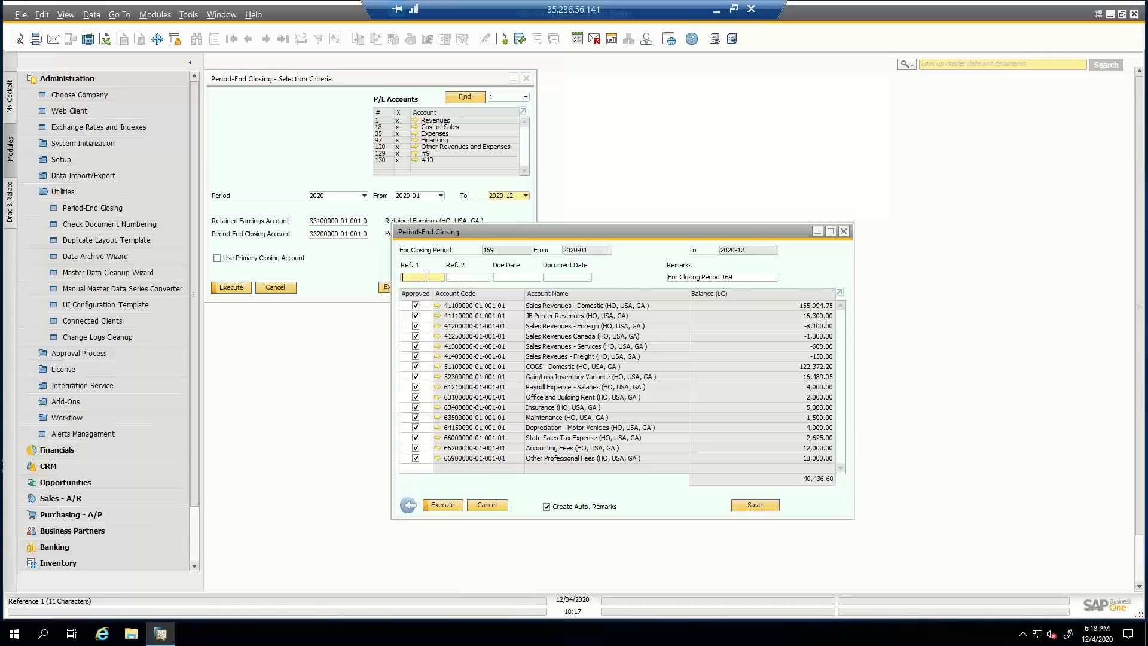
text(YE Closee)
key(BackSpace)
text(20)
key(Tab)
key(Tab)
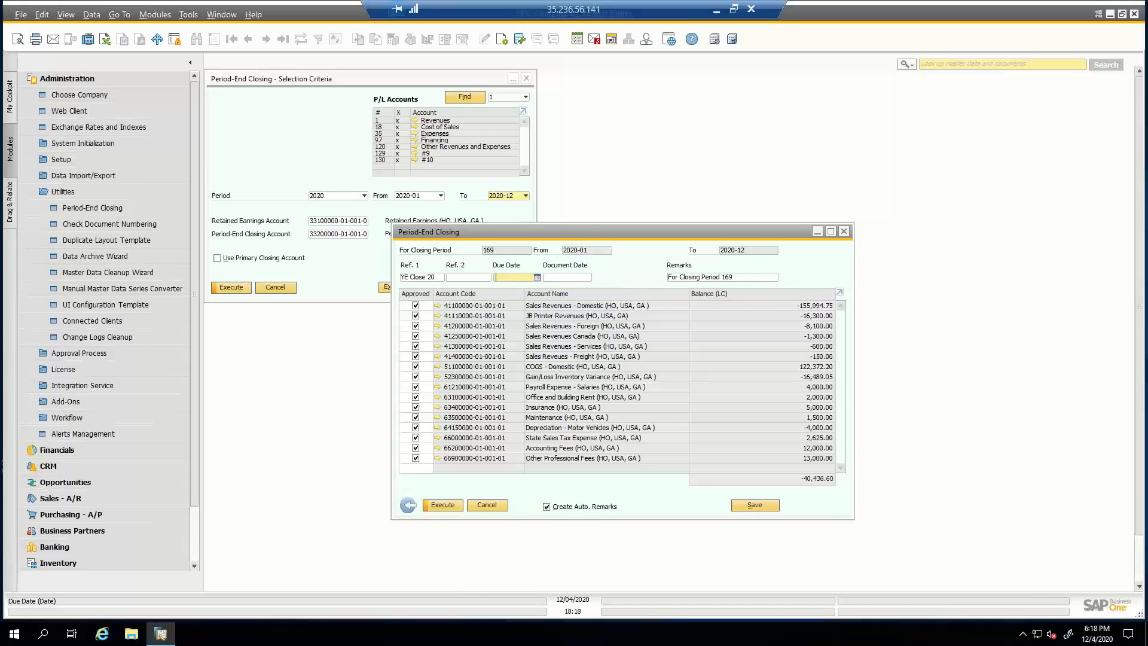
Set the due date and document date to 12/31/2020, execute the period-end closing, and close its windows
text(1231)
key(Tab)
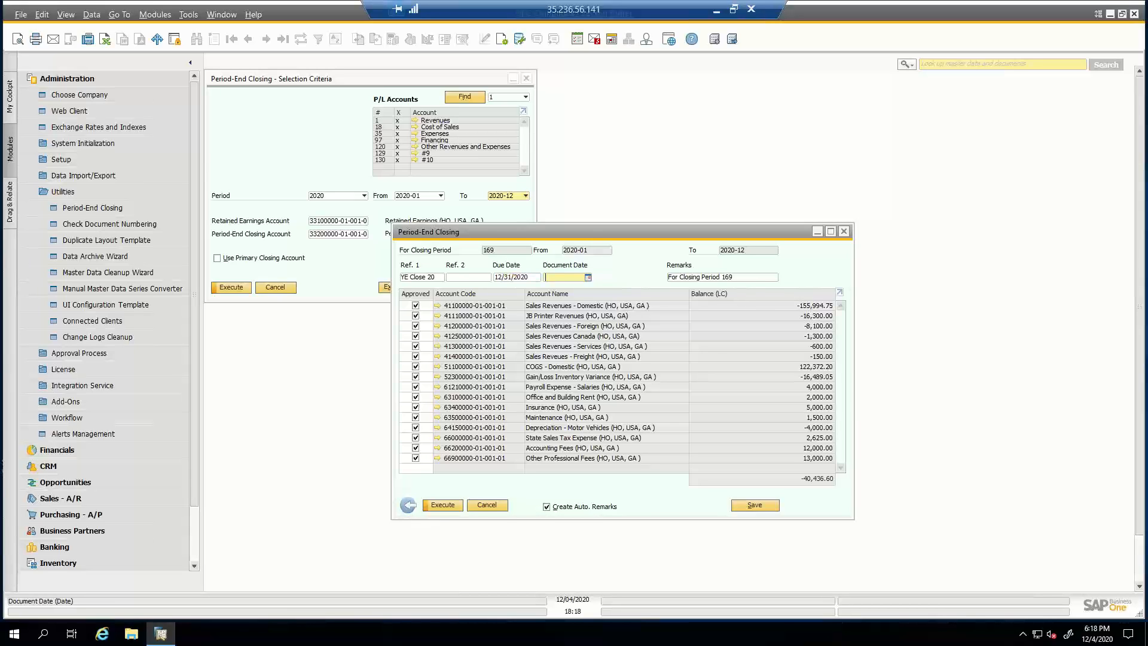
text(12/31)
key(Tab)
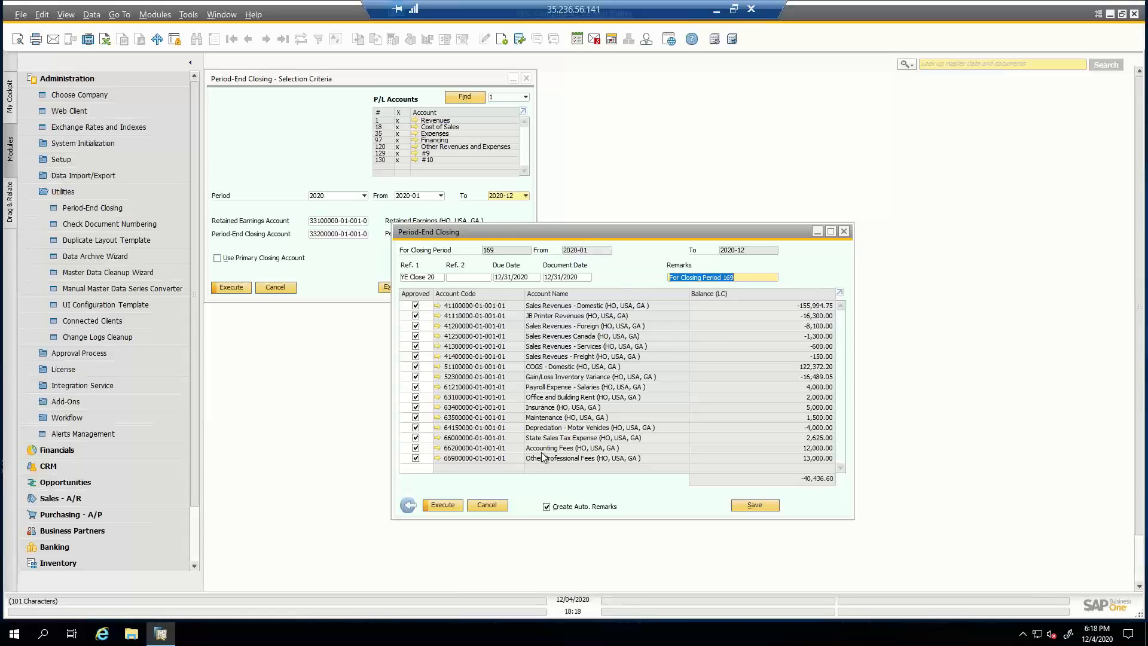
click(444, 508)
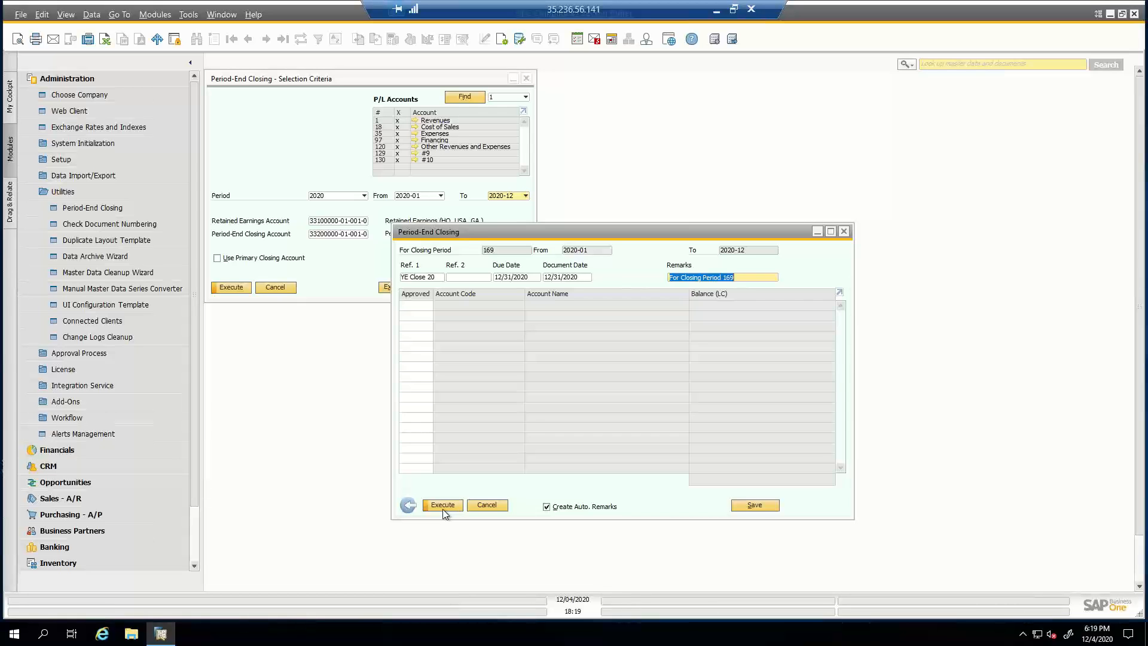
click(412, 503)
click(279, 286)
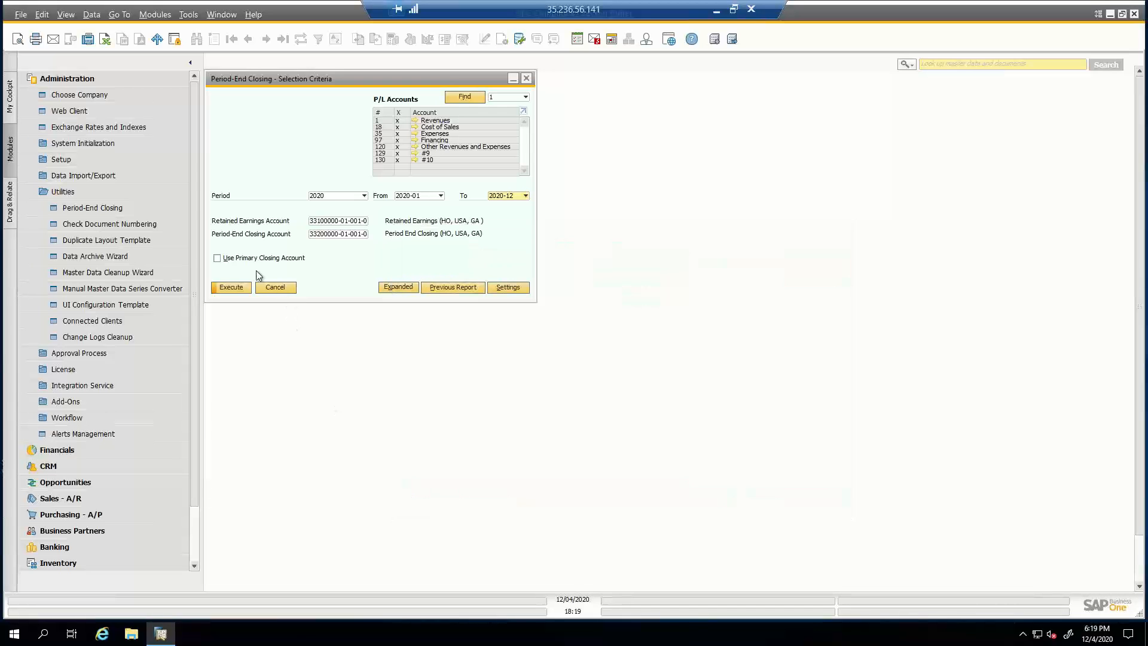
Open the Period End Closing equity account from the chart of accounts and view its account balance in an enlarged window
click(140, 78)
click(127, 95)
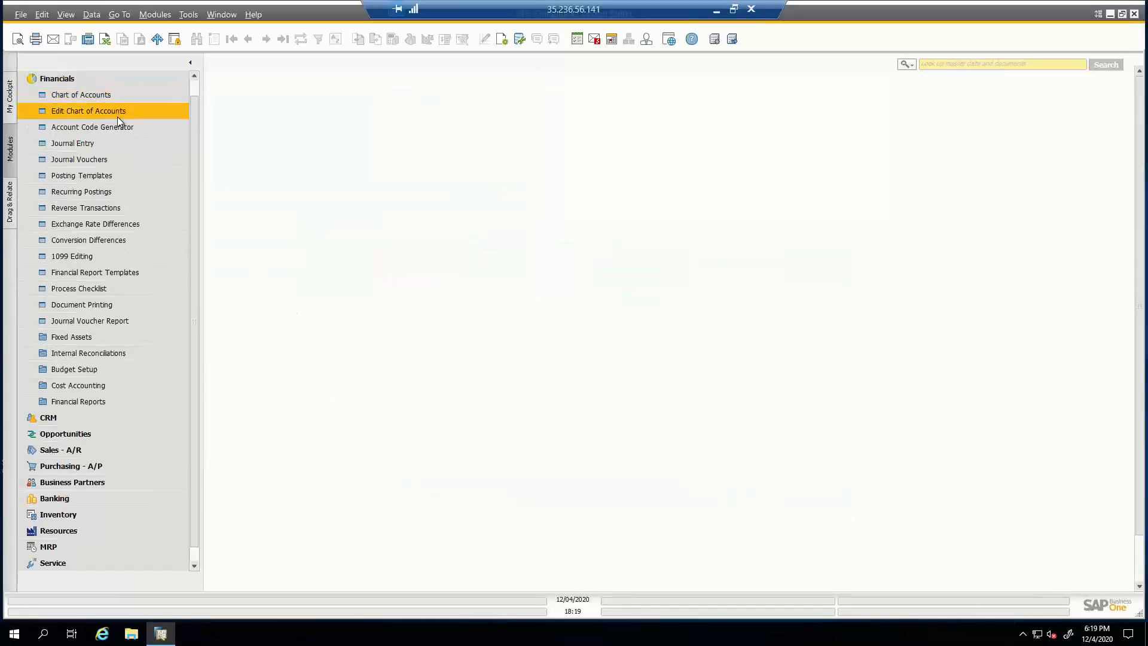
click(105, 95)
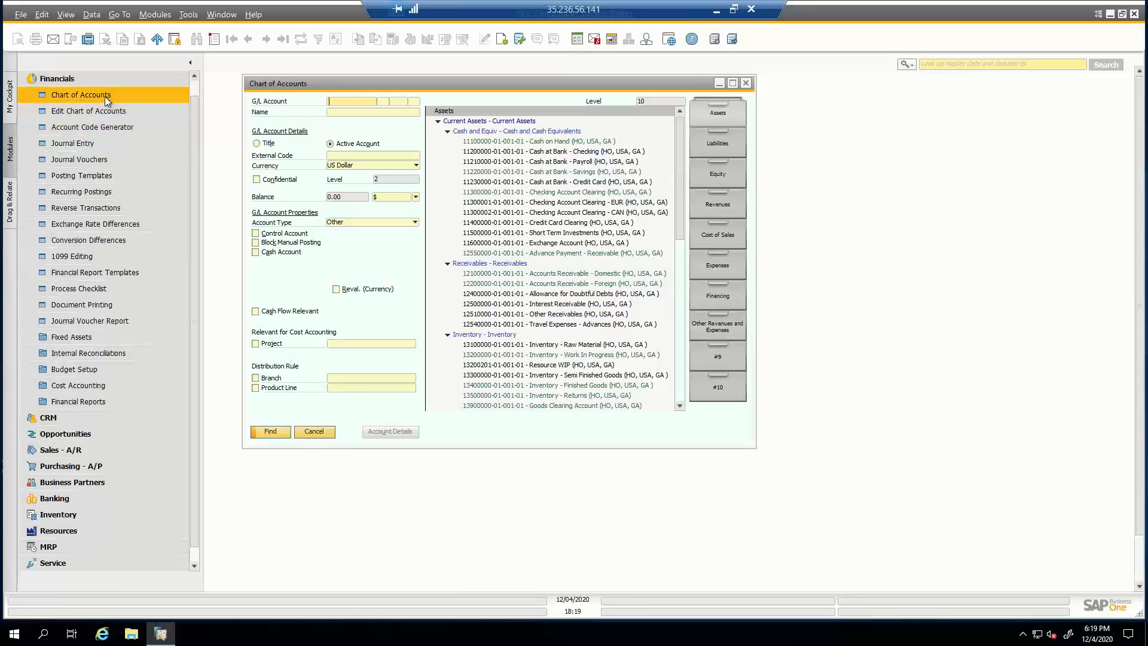
click(741, 172)
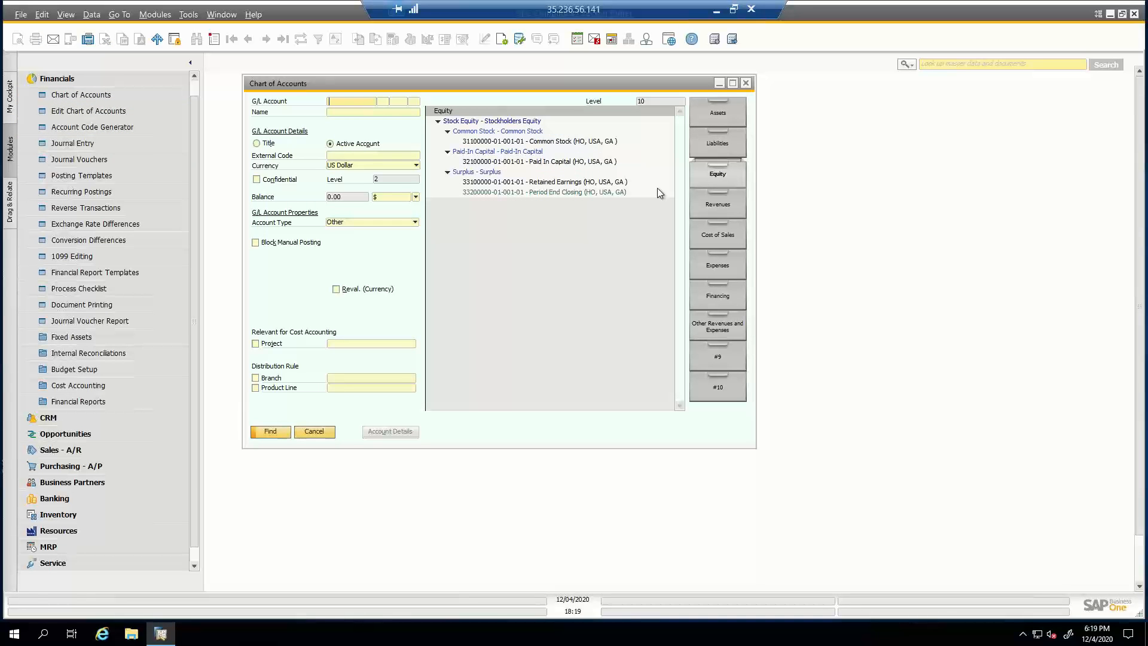
click(611, 195)
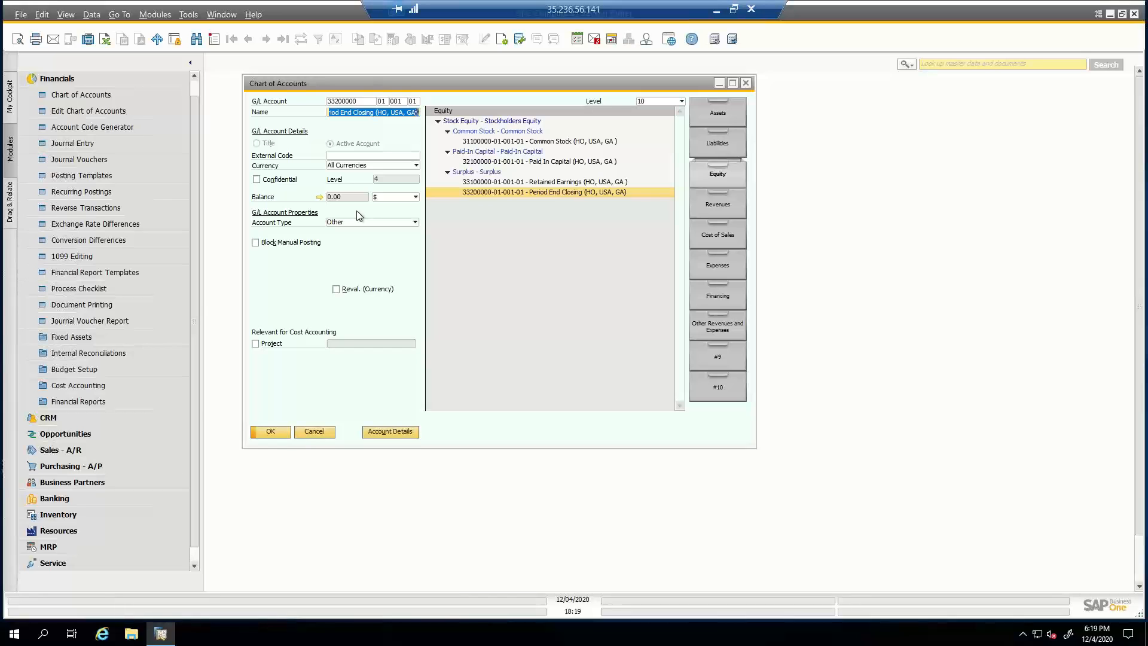
click(320, 200)
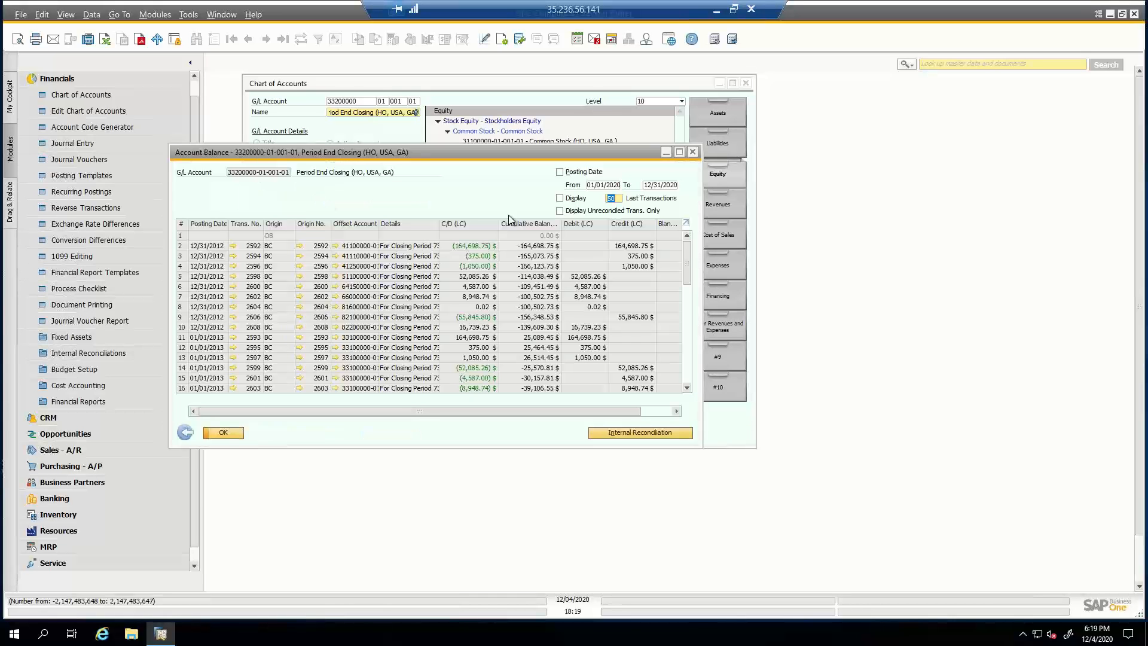
click(680, 152)
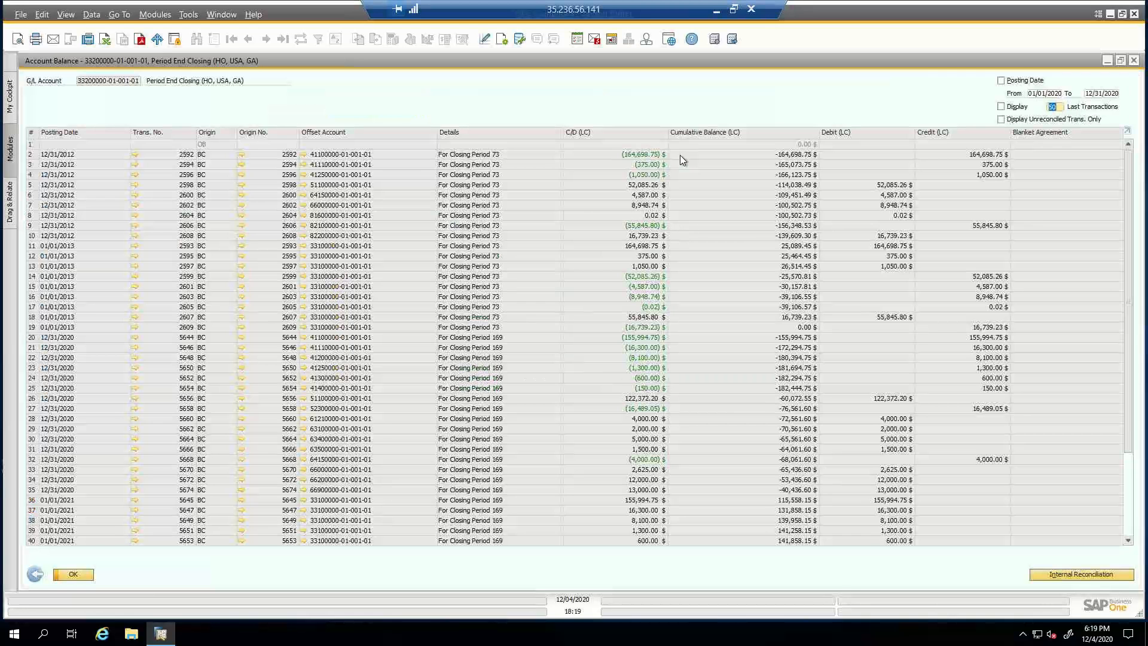
Filter the account balance transactions by posting date from 12/31/2020 to 01/01/2021
click(1034, 93)
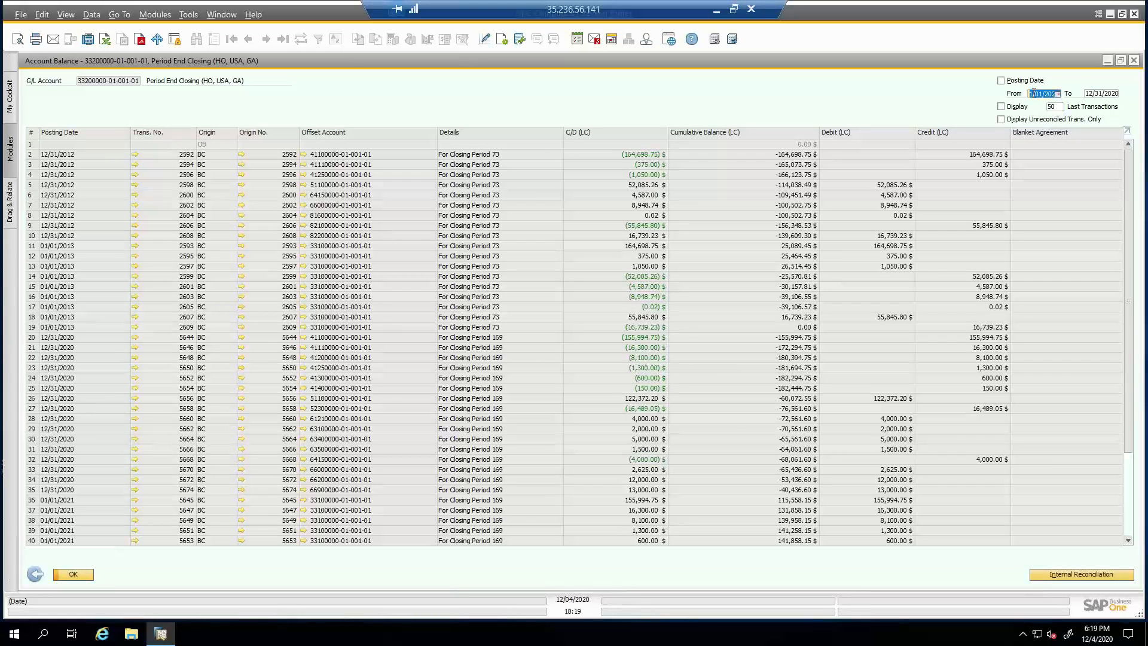
text(1231)
key(Tab)
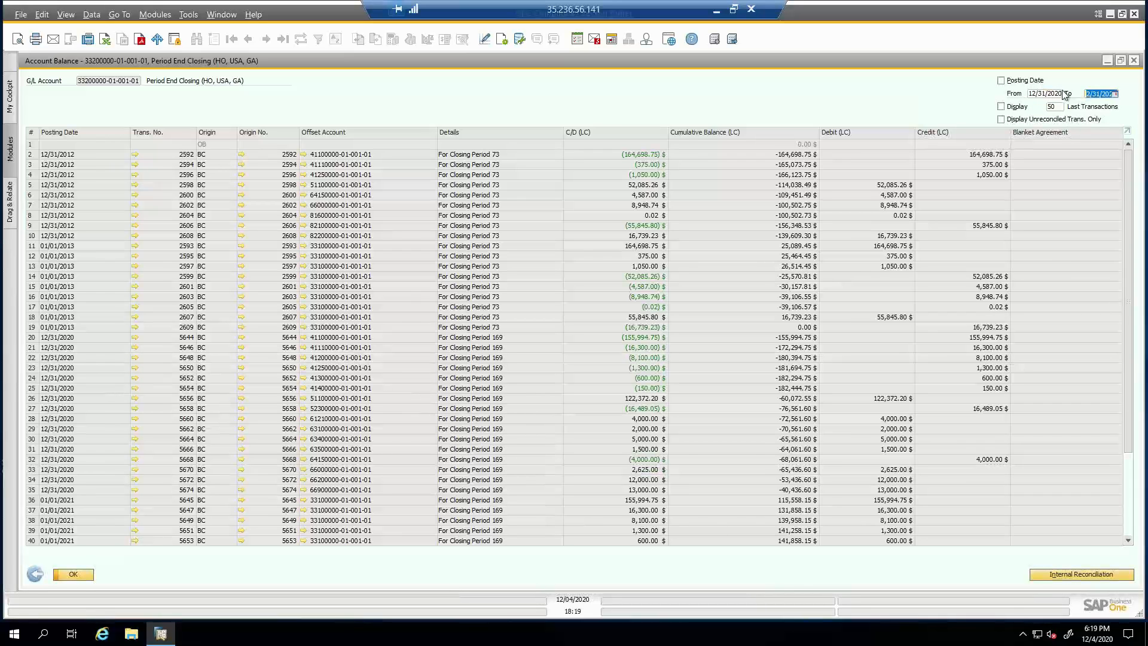
text(010121)
key(Tab)
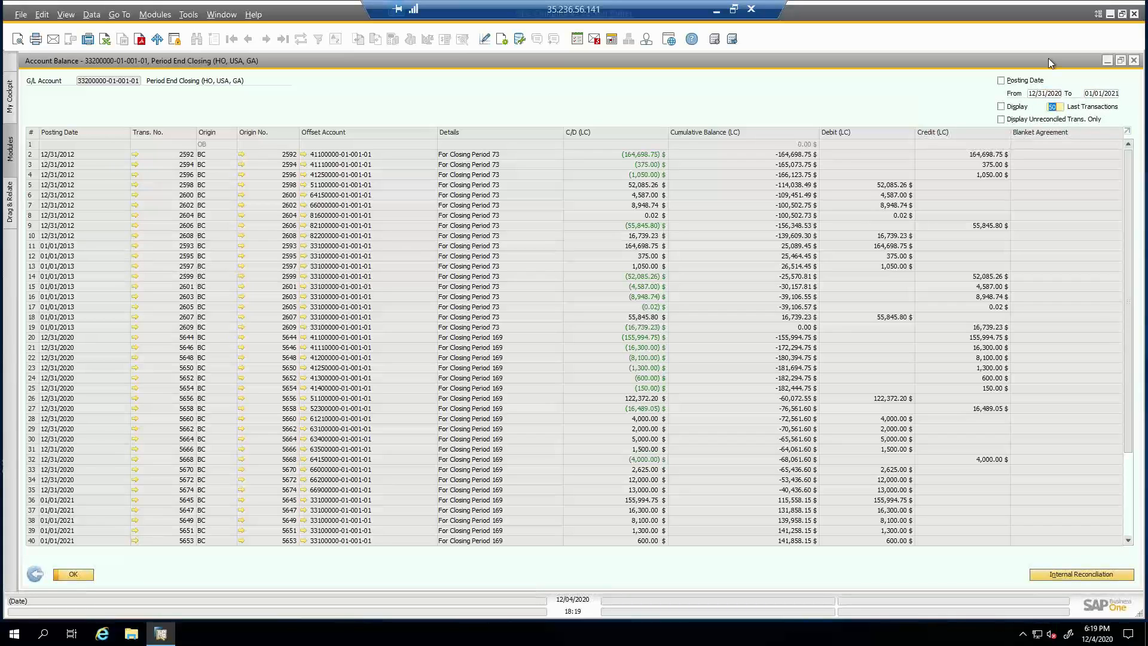
click(1001, 81)
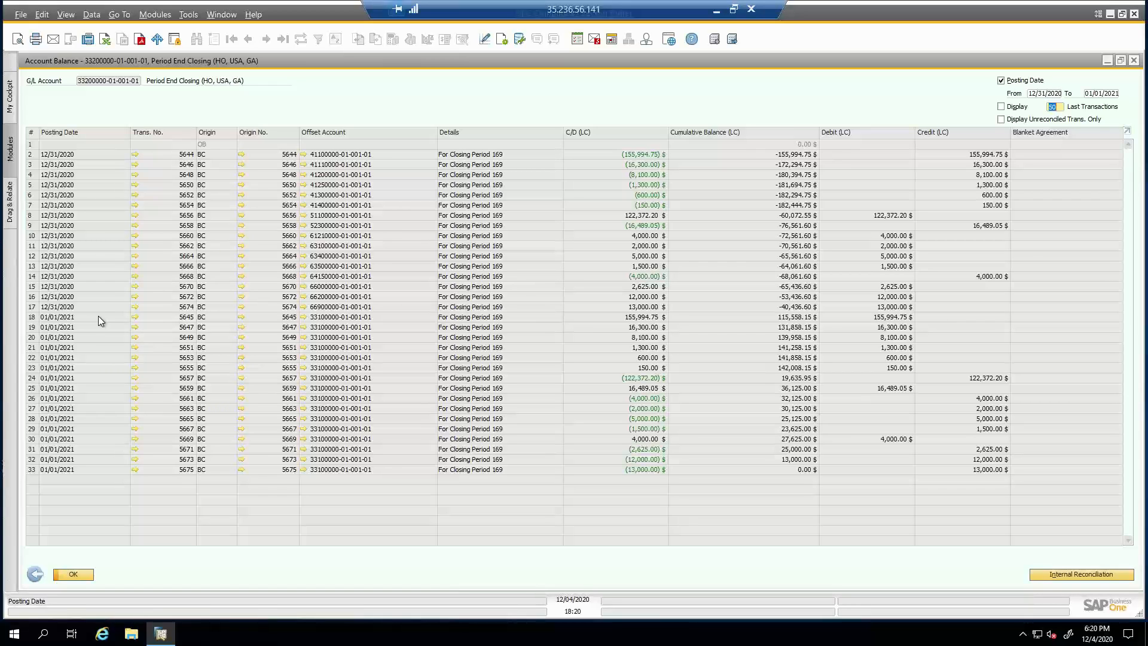
Inspect the journal entries of the last 12/31/2020 posting and the first 01/01/2021 posting, and minimize the remote session
click(135, 307)
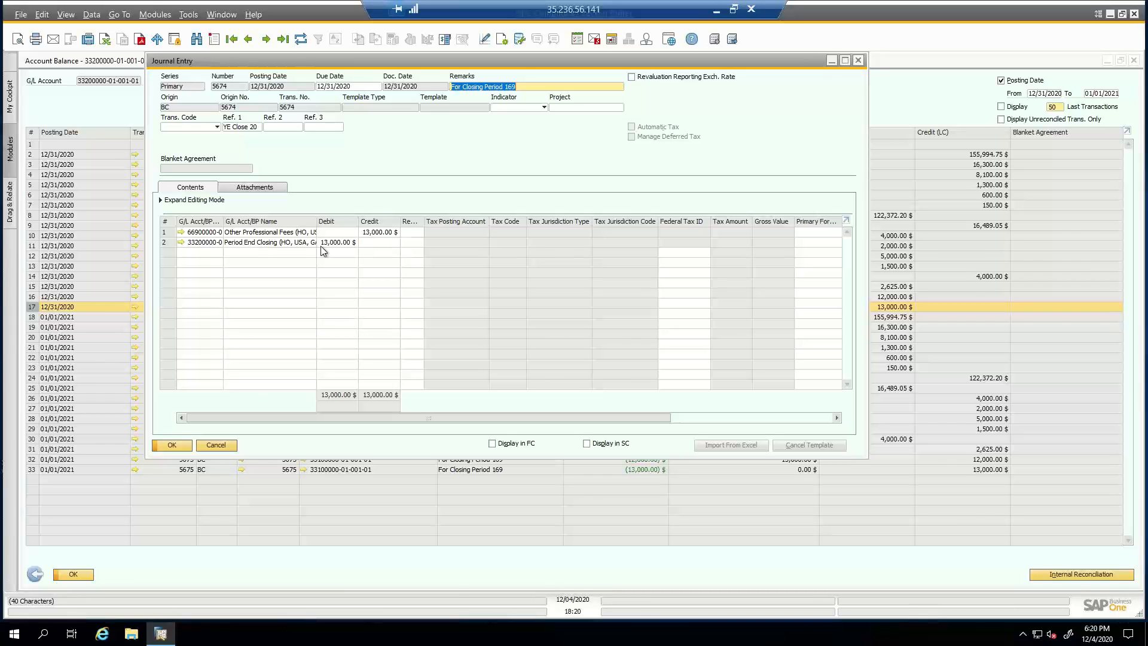
click(228, 448)
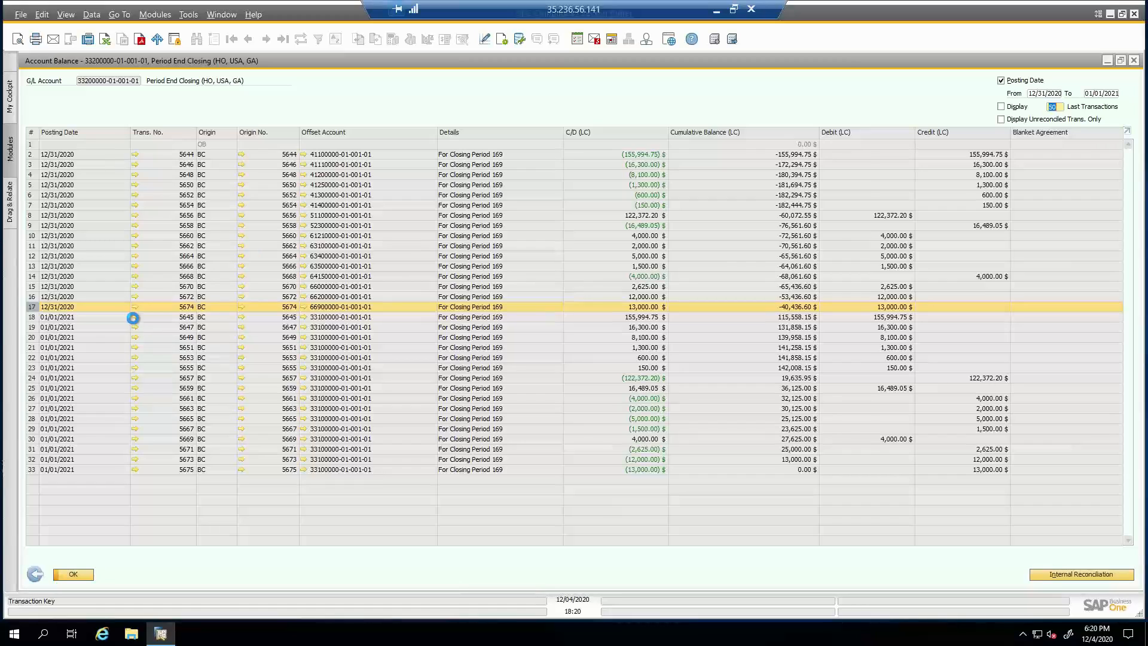
click(134, 317)
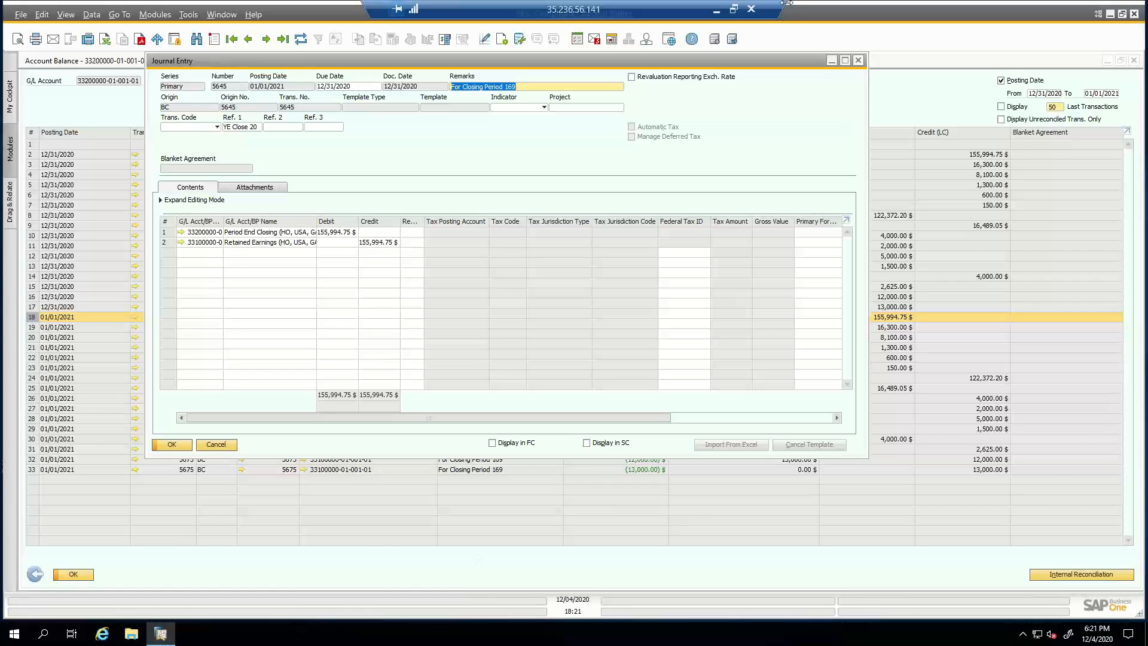
click(720, 8)
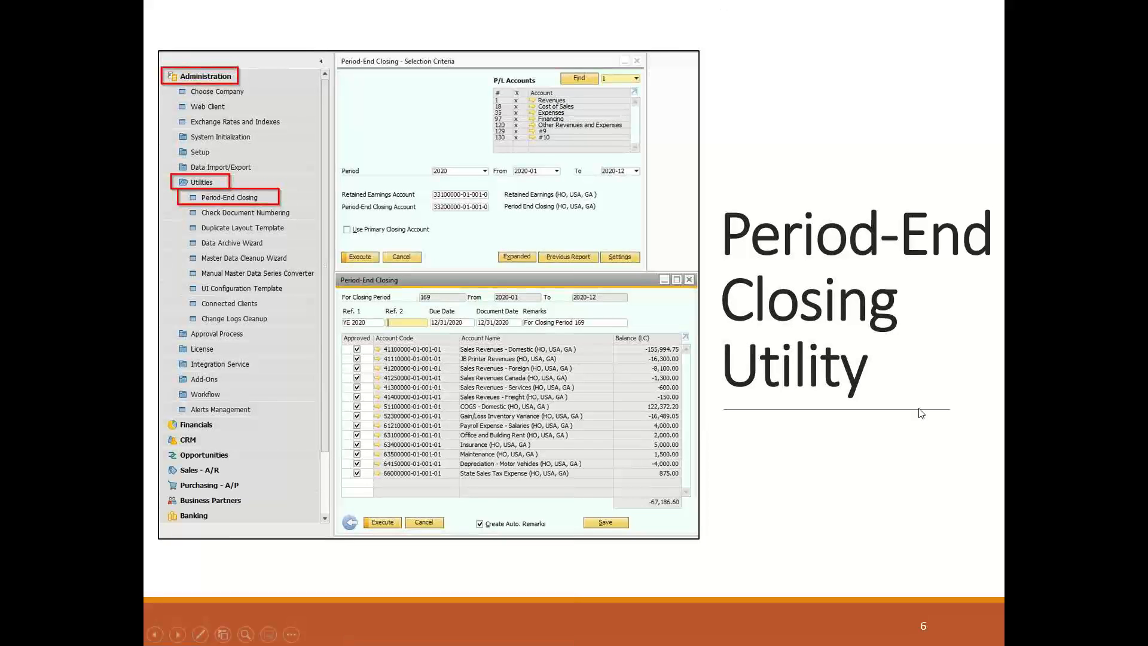
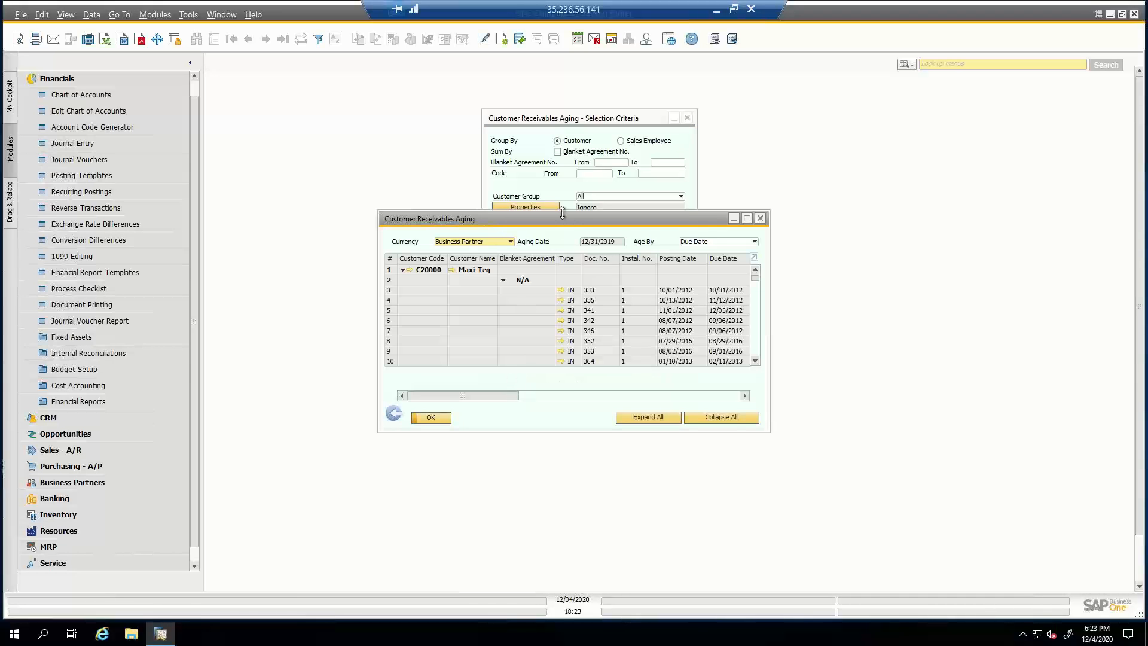
View the enlarged Customer Receivables Aging report in Local currency, and close the report and its selection criteria
double_click(561, 217)
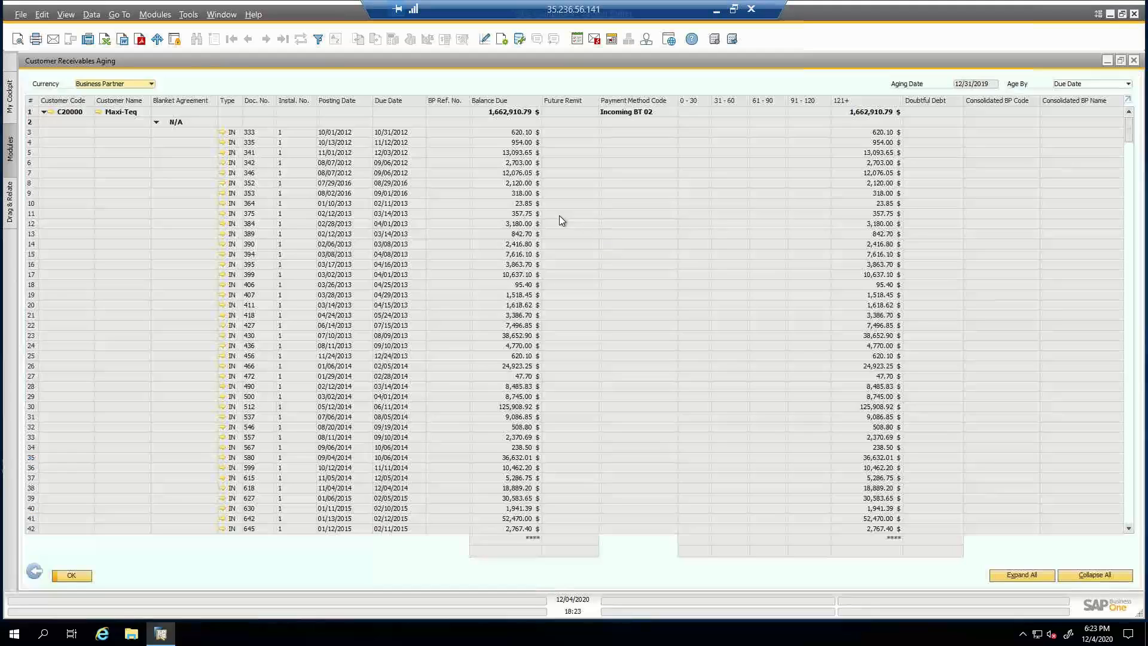
click(132, 85)
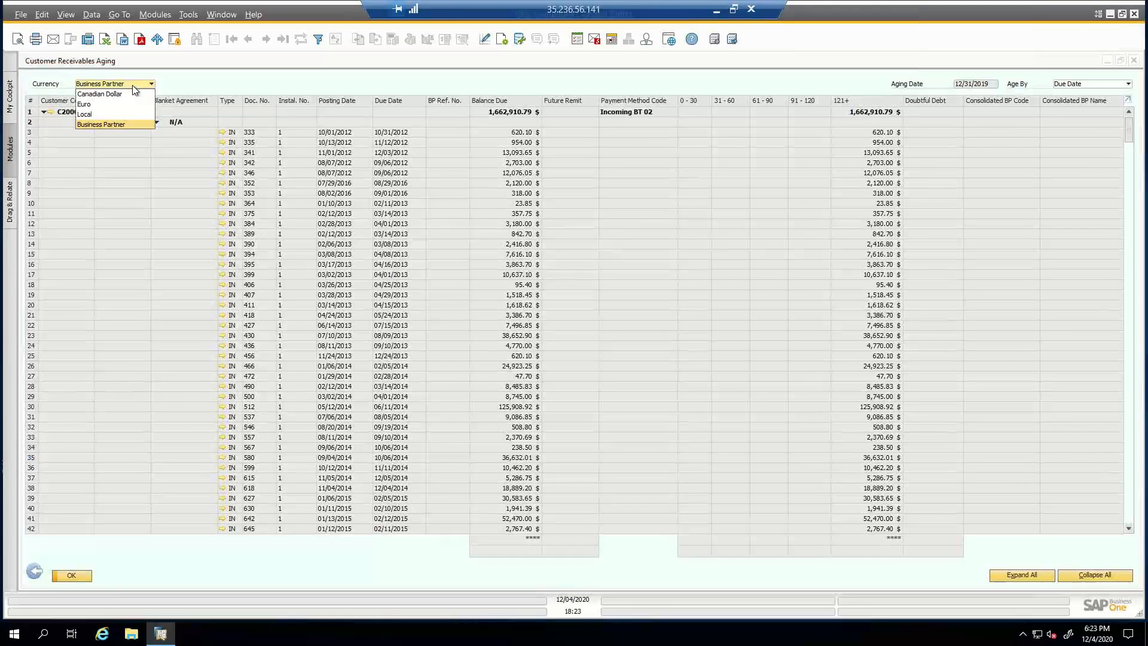
click(113, 118)
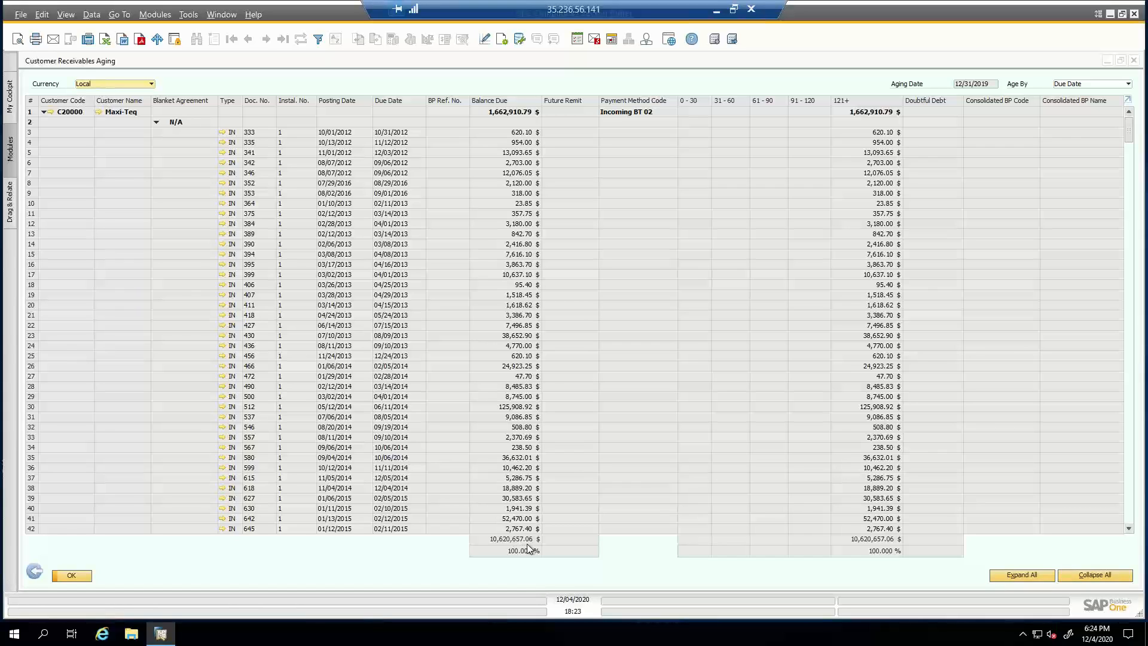
click(34, 571)
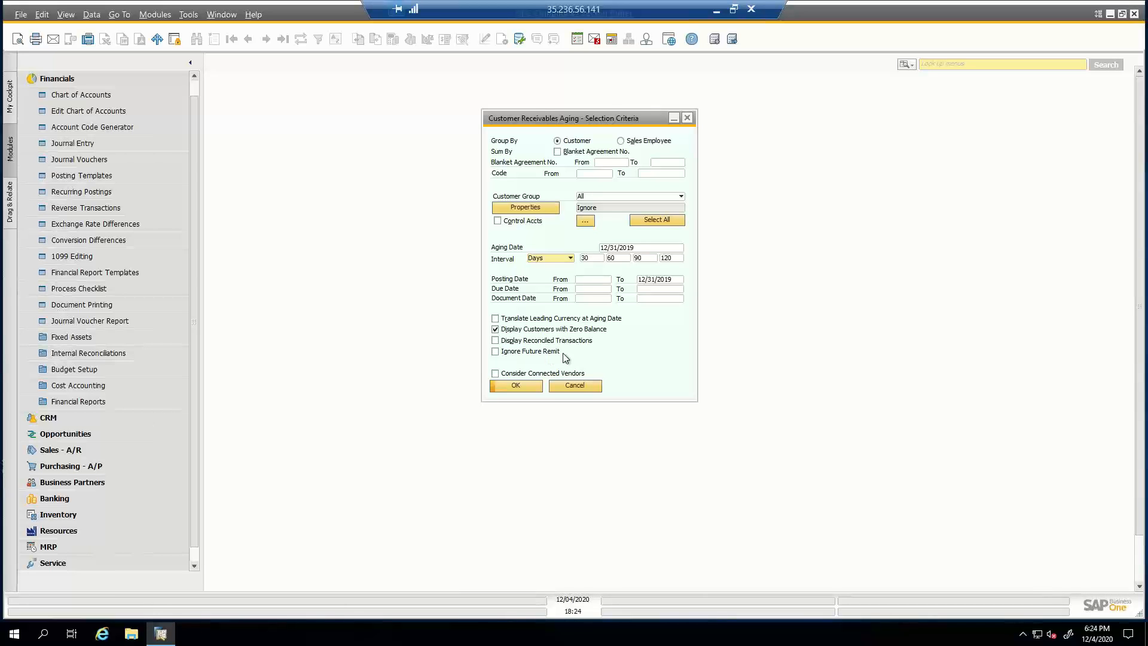
click(595, 385)
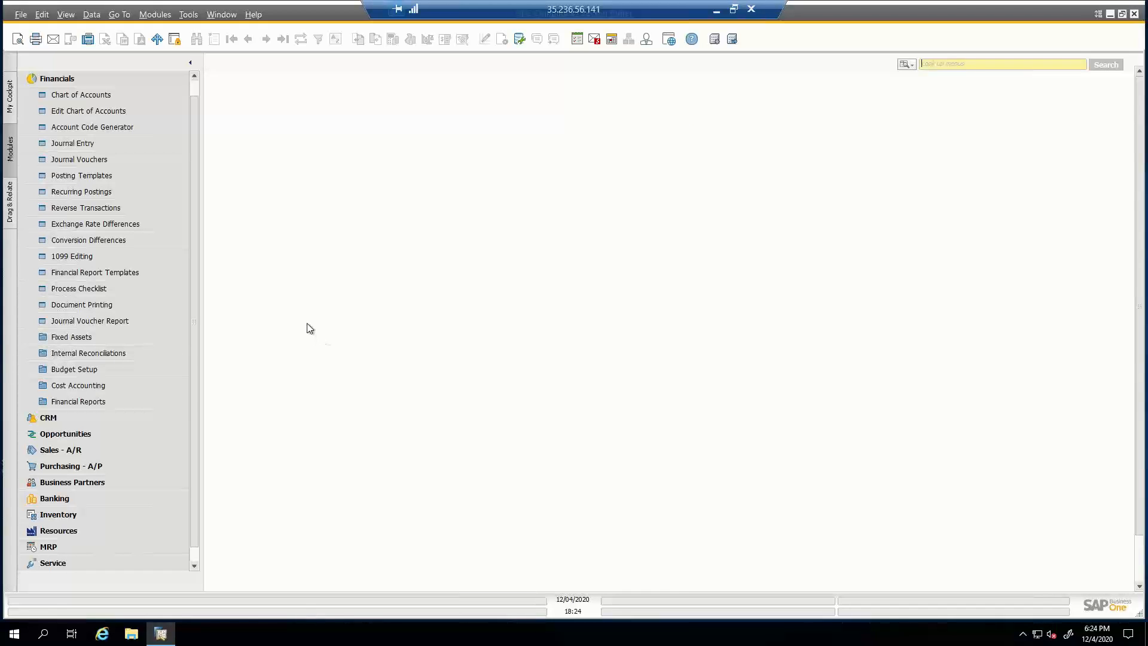
Open the General Ledger report criteria, include all G/L accounts, and exclude business partners
click(121, 402)
click(113, 418)
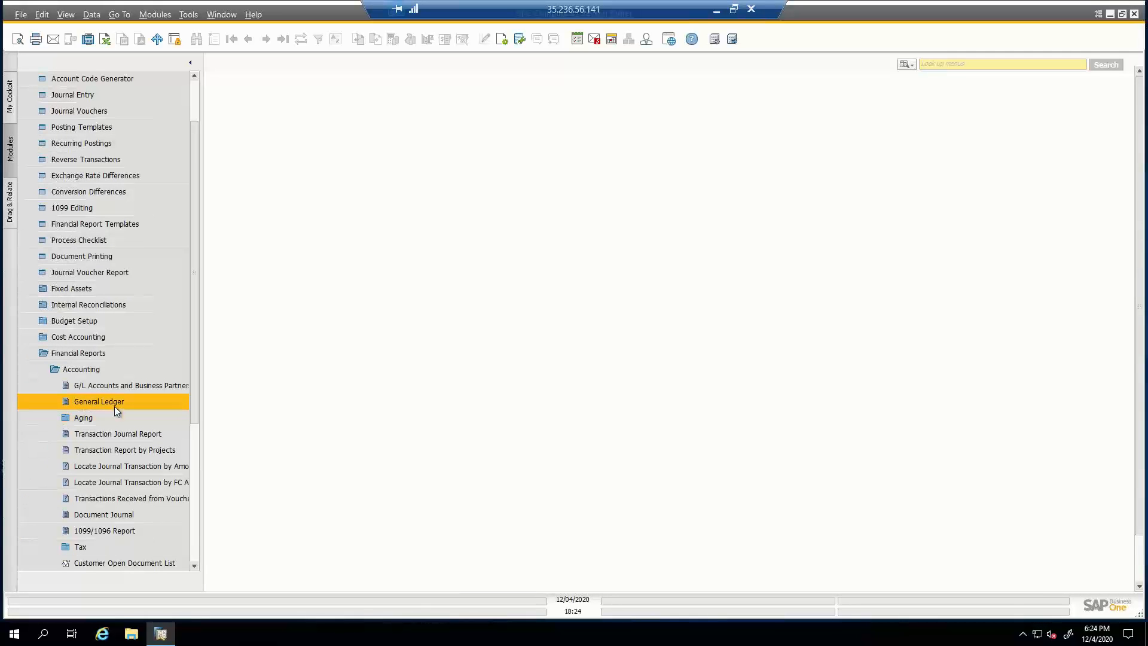
click(119, 403)
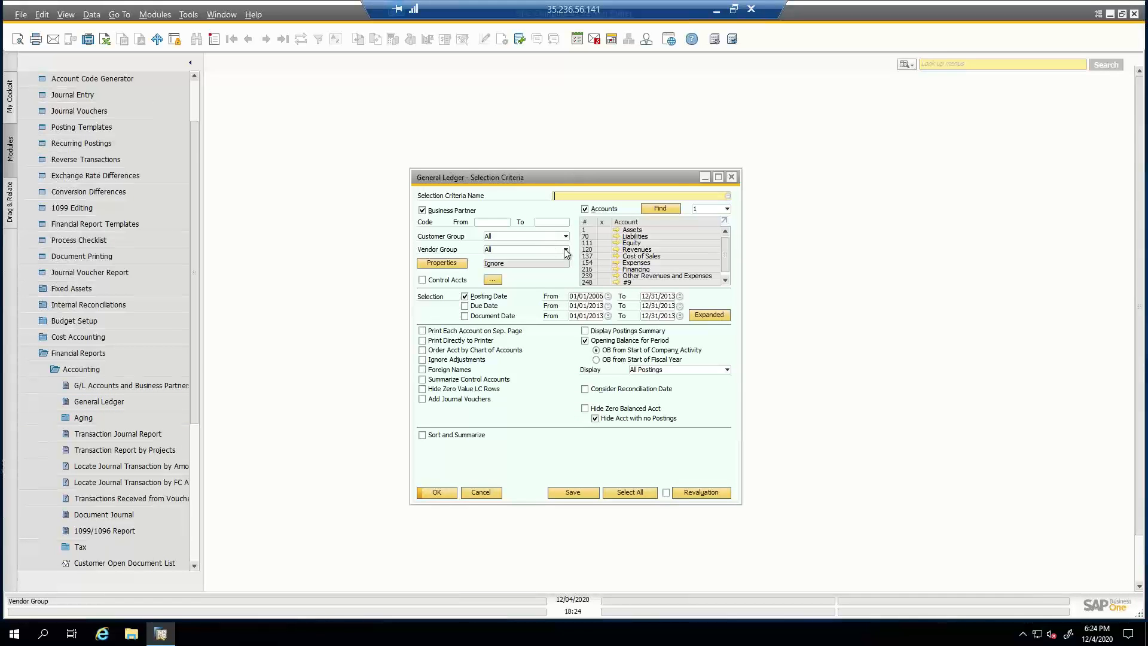
click(422, 211)
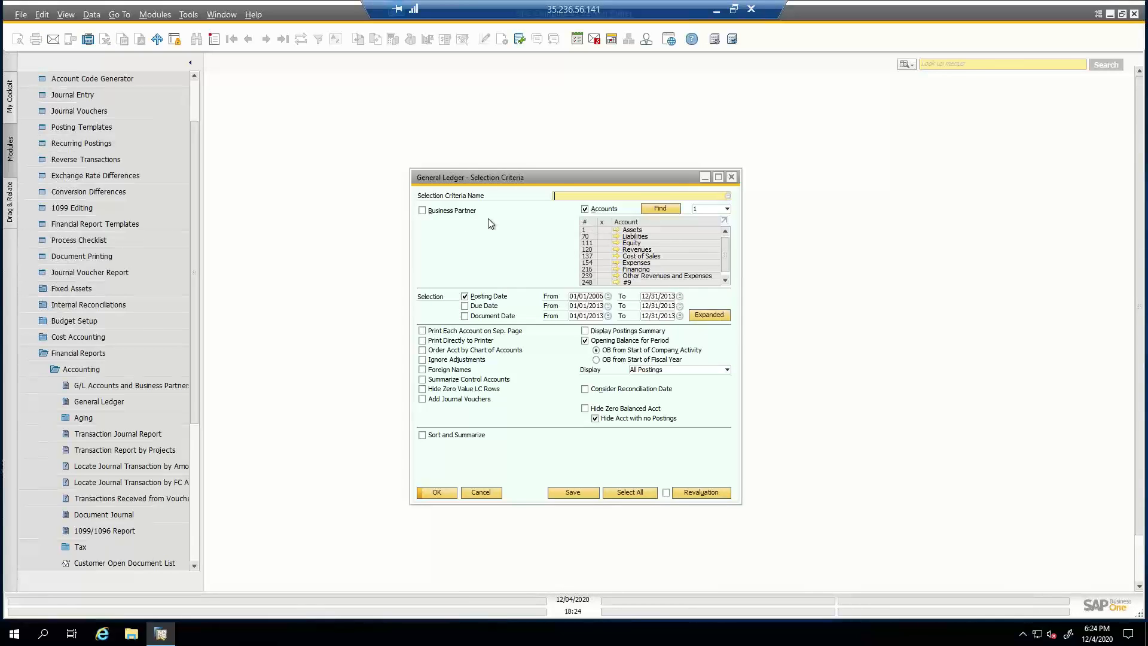
click(432, 213)
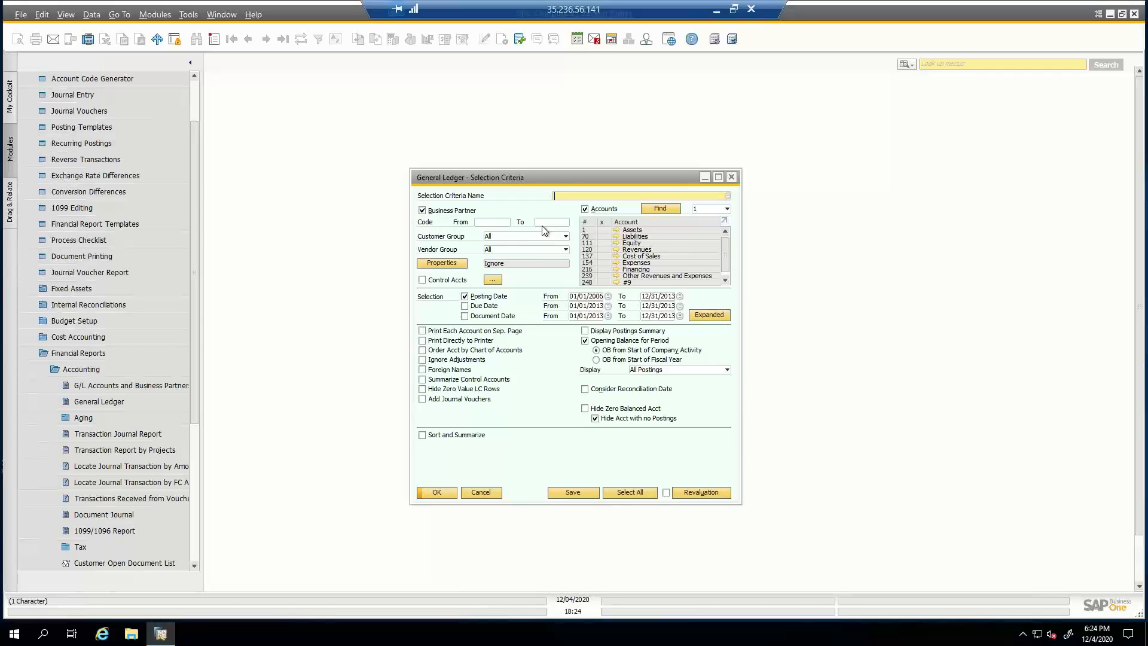
click(603, 222)
click(423, 211)
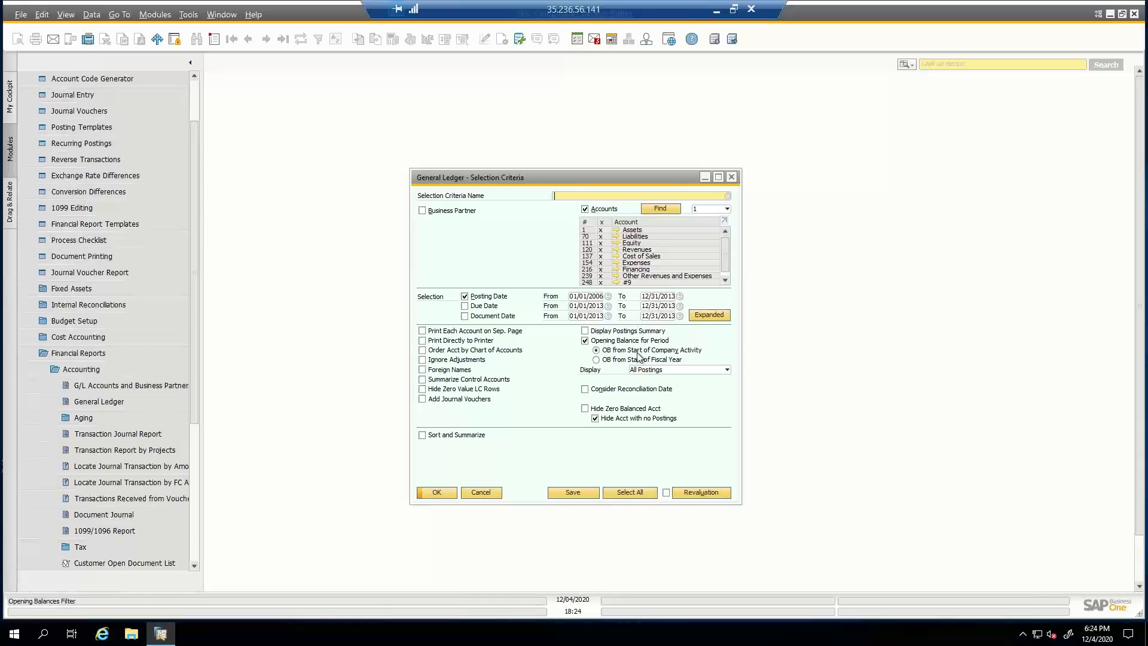
Review the posting display options and the original journal types available in the General Ledger's expanded selection criteria
click(663, 369)
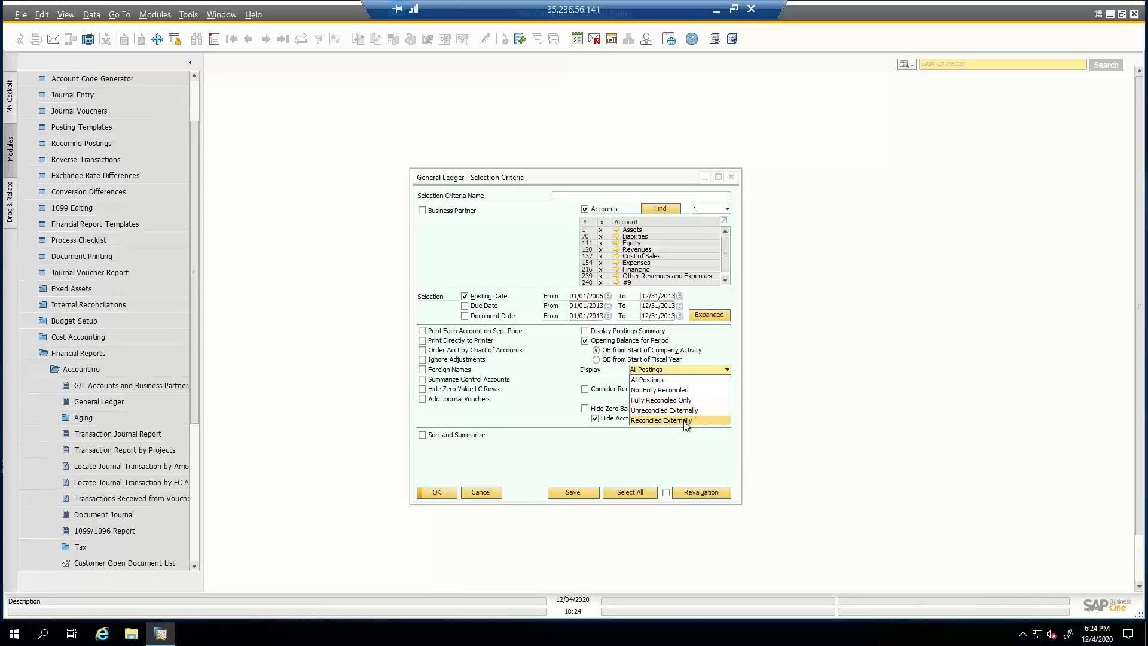
click(549, 356)
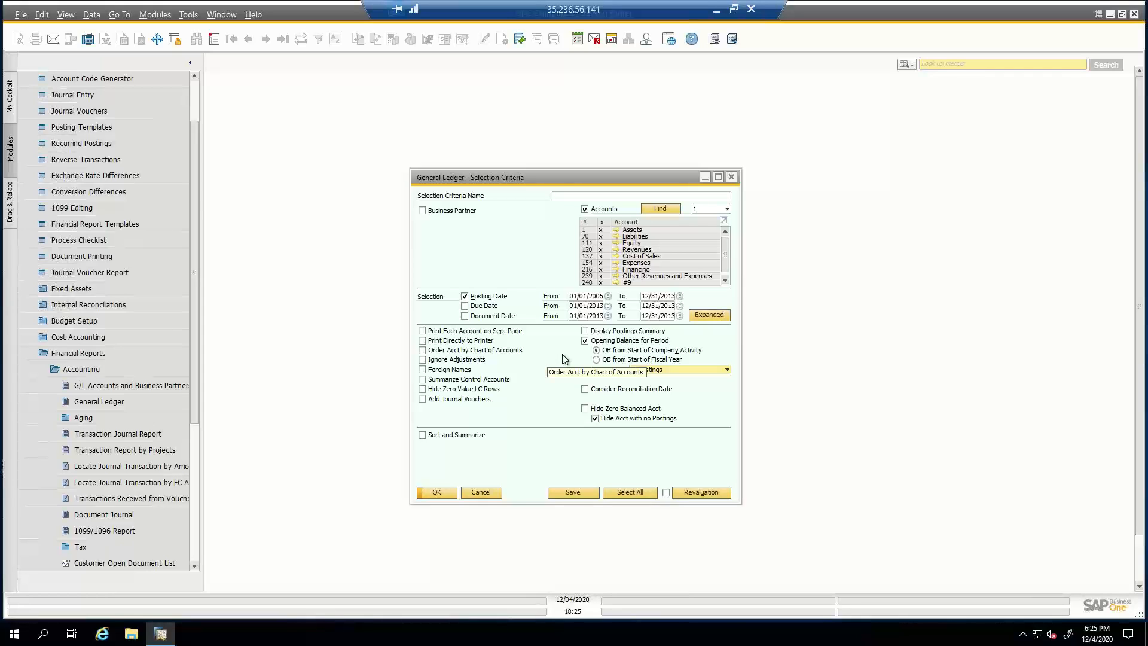
click(716, 318)
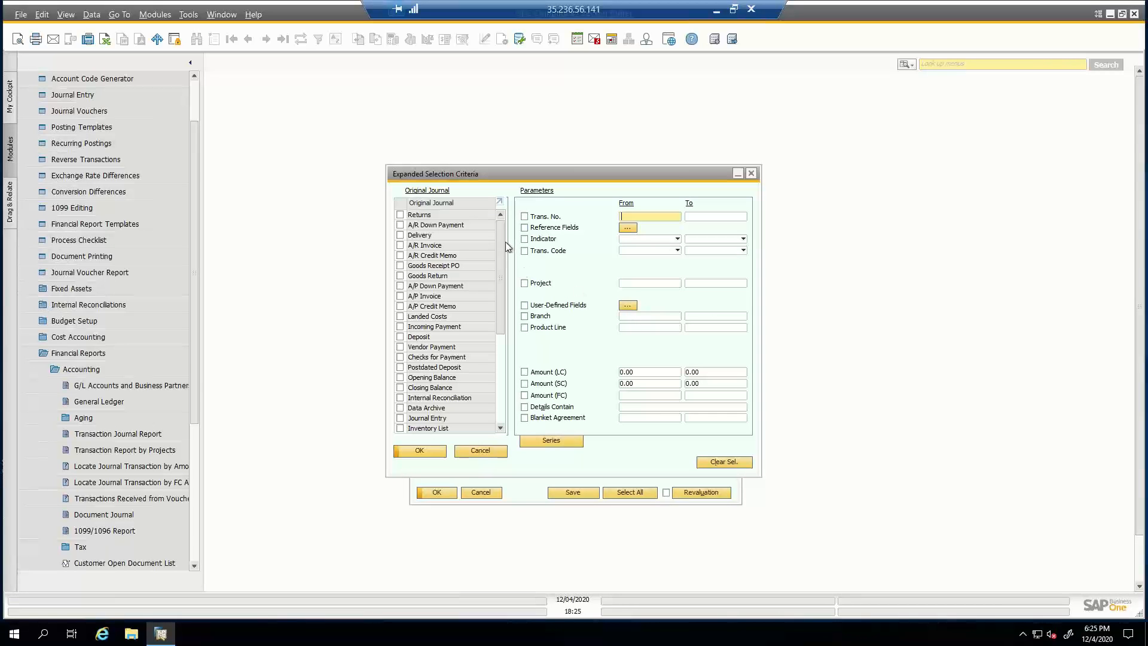
drag(505, 241, 519, 366)
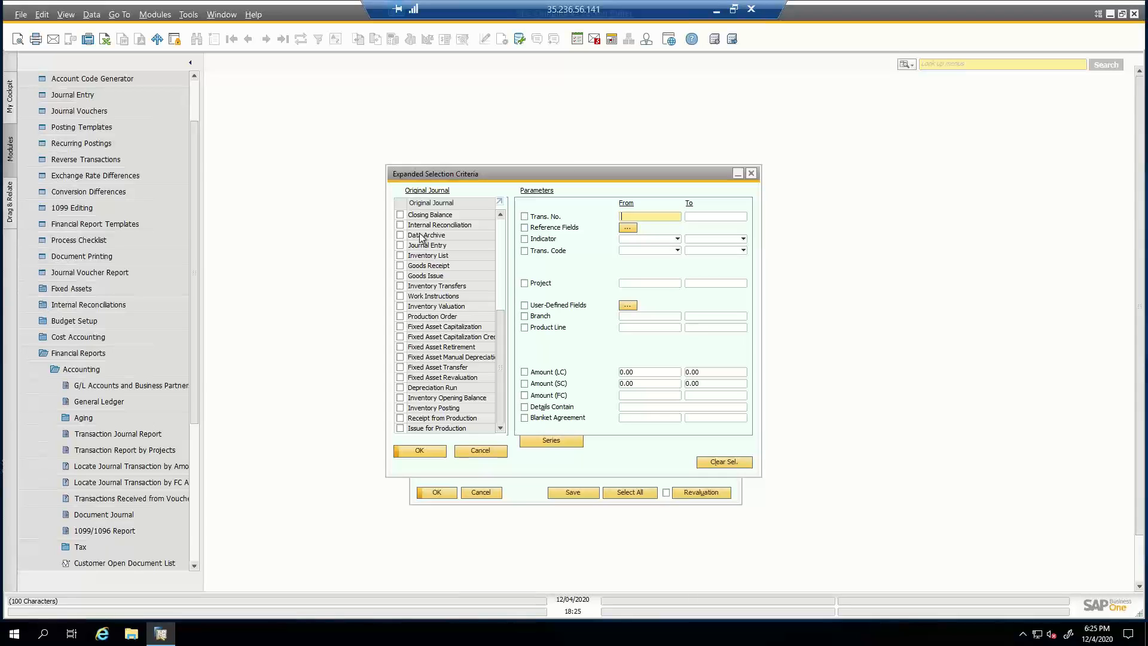
scroll(421, 242, up, 1)
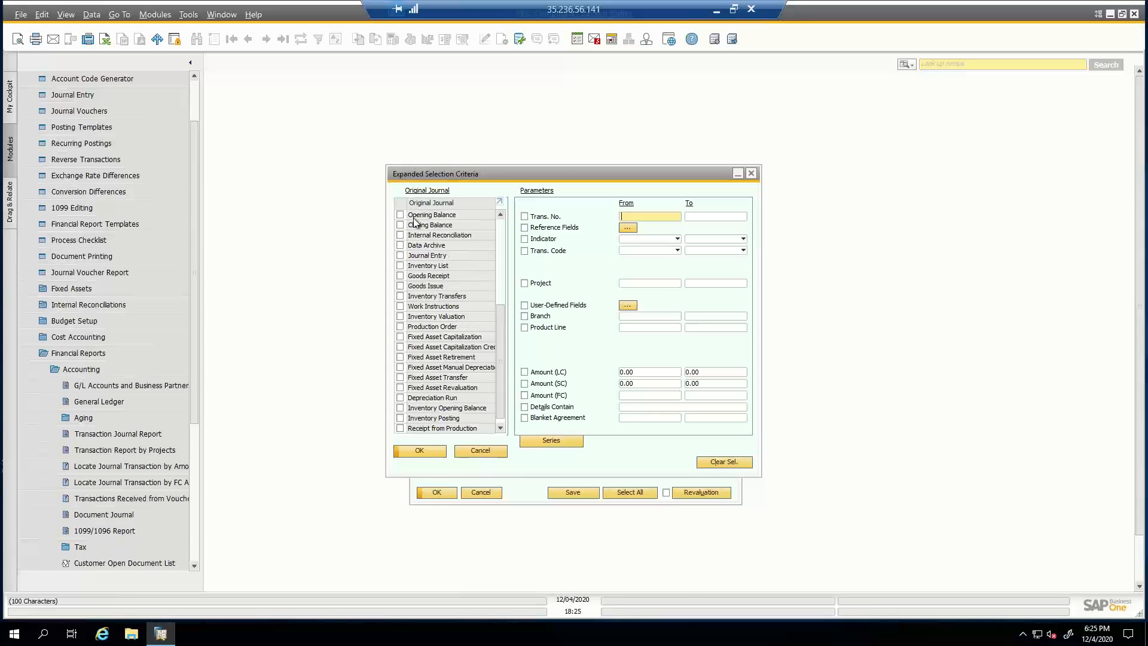
scroll(500, 331, up, 2)
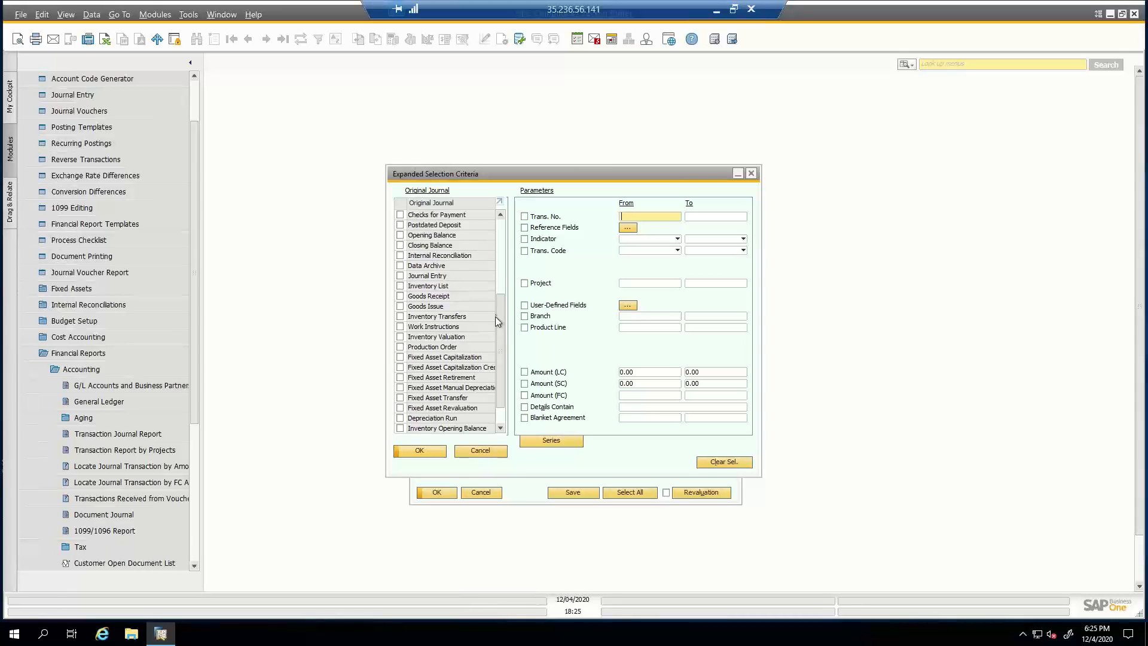
scroll(496, 317, up, 4)
scroll(494, 307, up, 4)
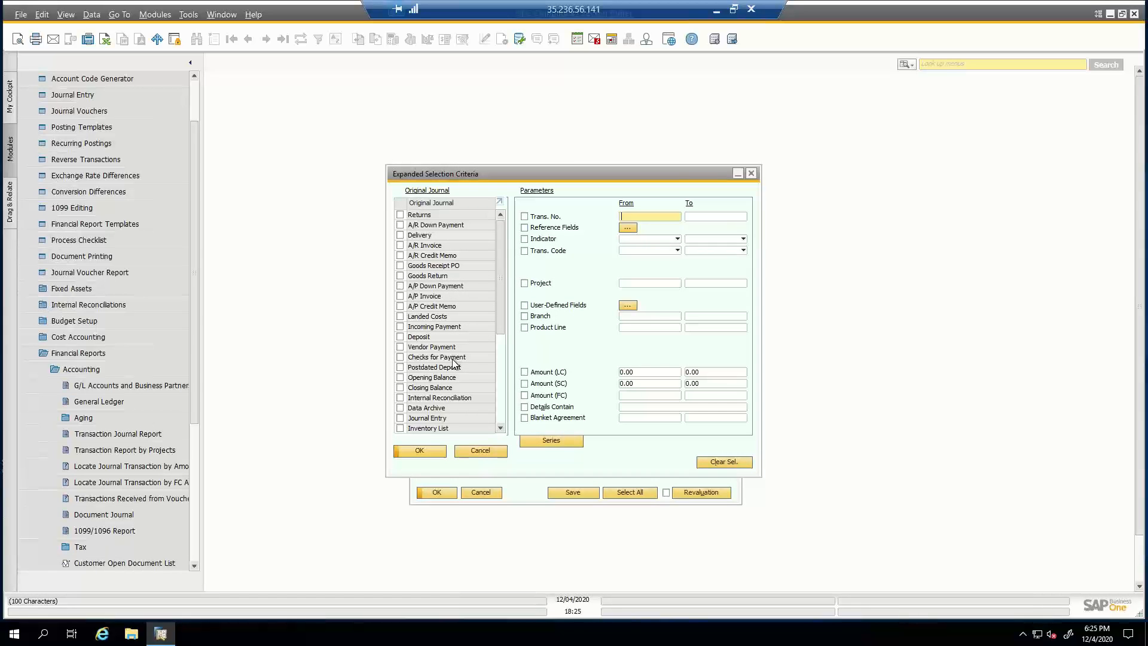
Limit the General Ledger report to local-currency amounts from 100 to 200, and run it
click(401, 388)
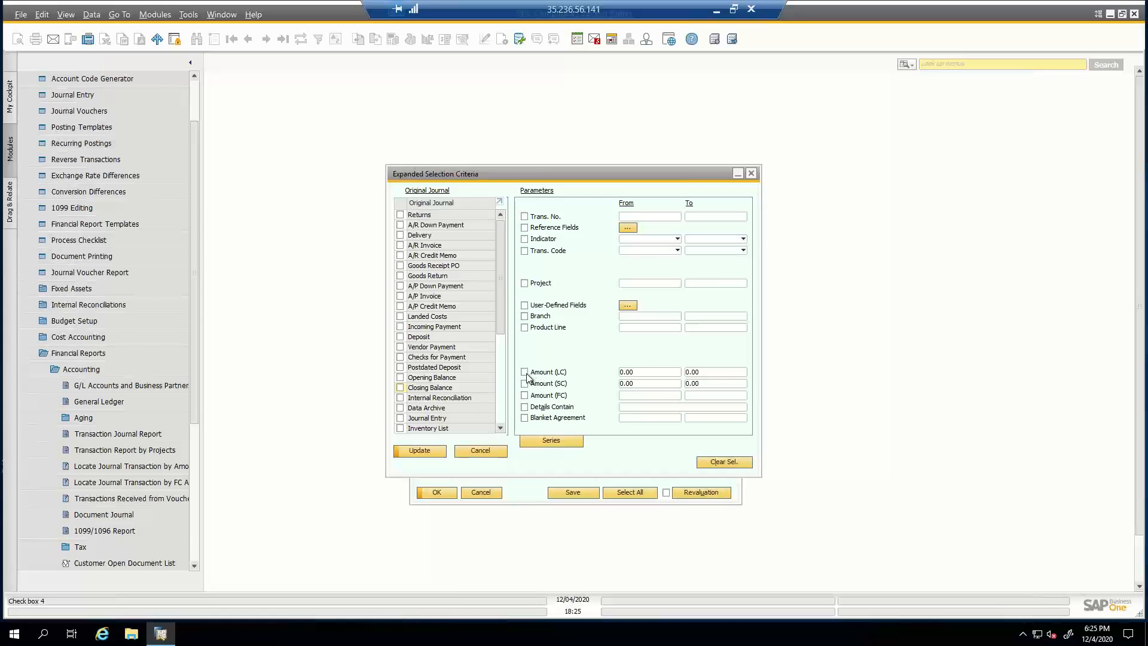
click(643, 373)
text(100)
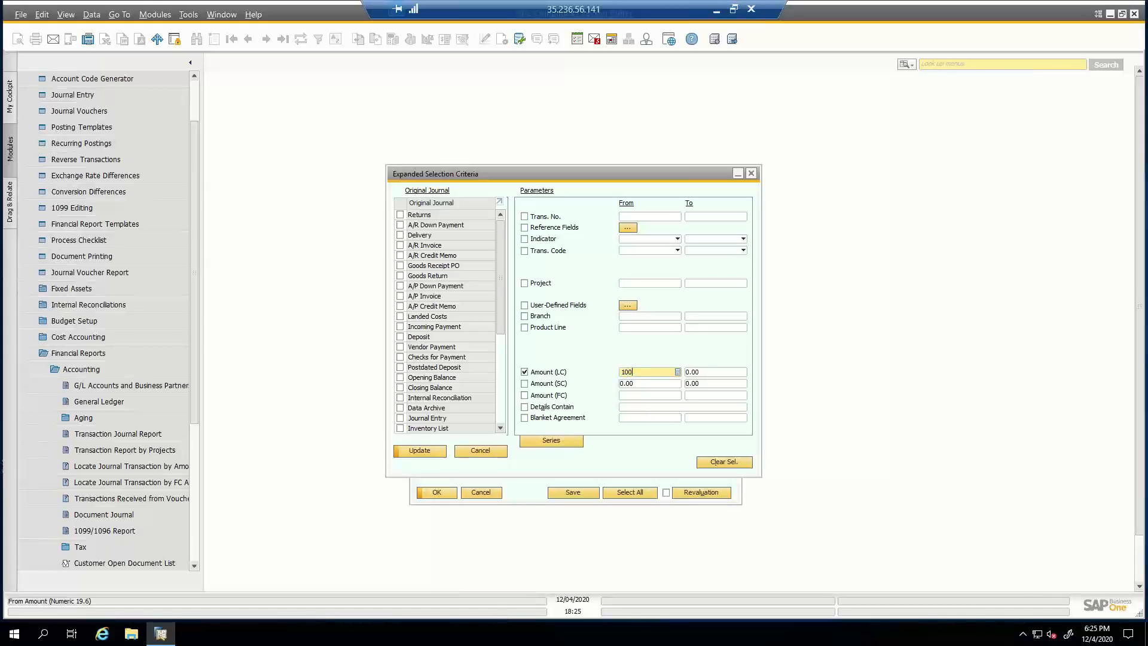
key(Tab)
text(200)
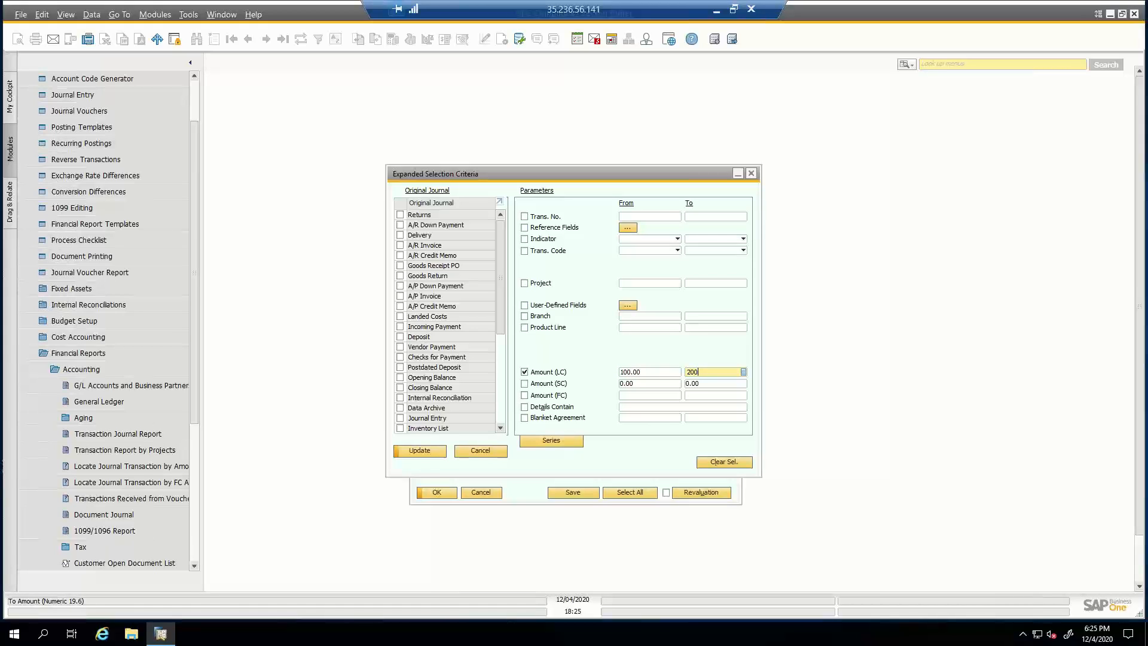
key(Return)
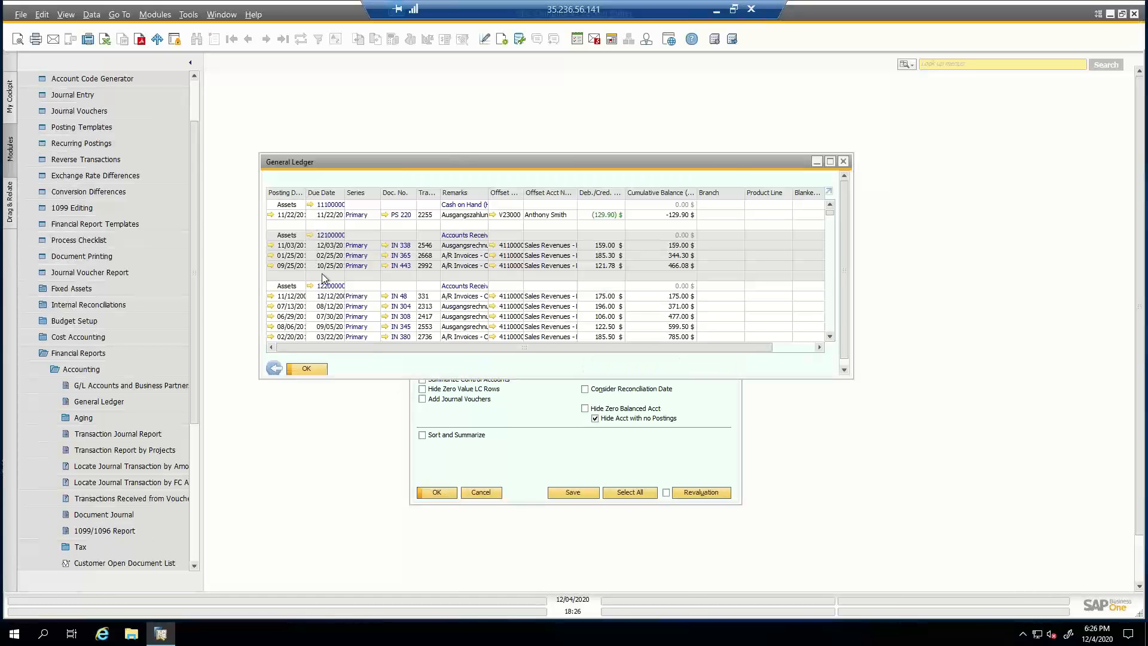
Close the General Ledger report and its selection criteria, and collapse the Financials module list
click(275, 369)
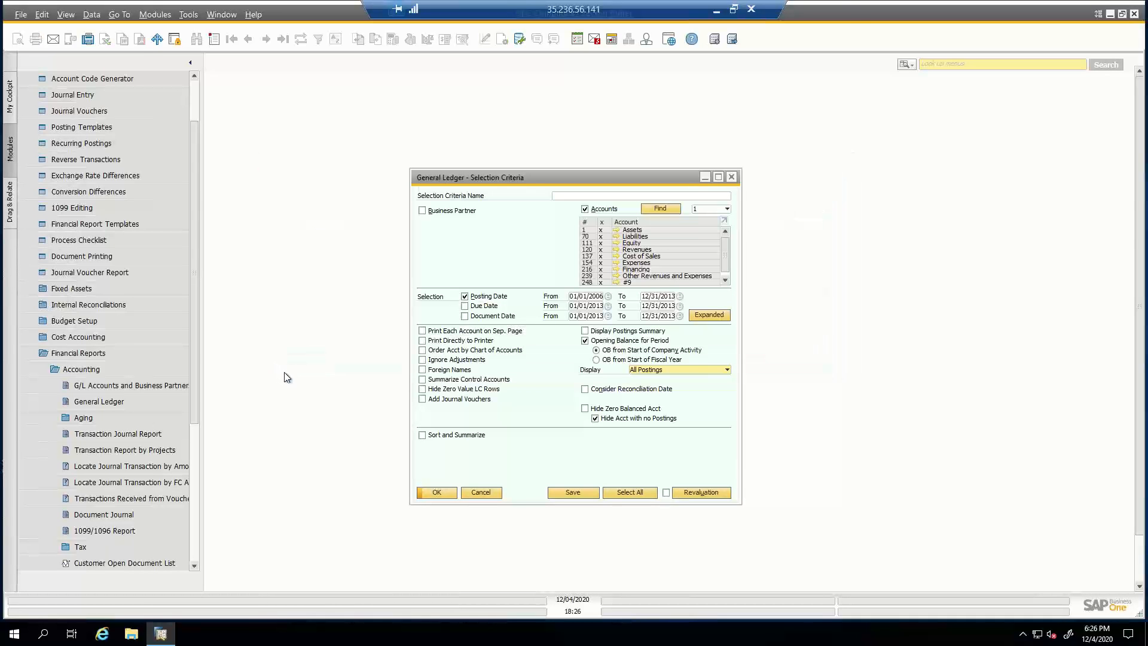
click(569, 196)
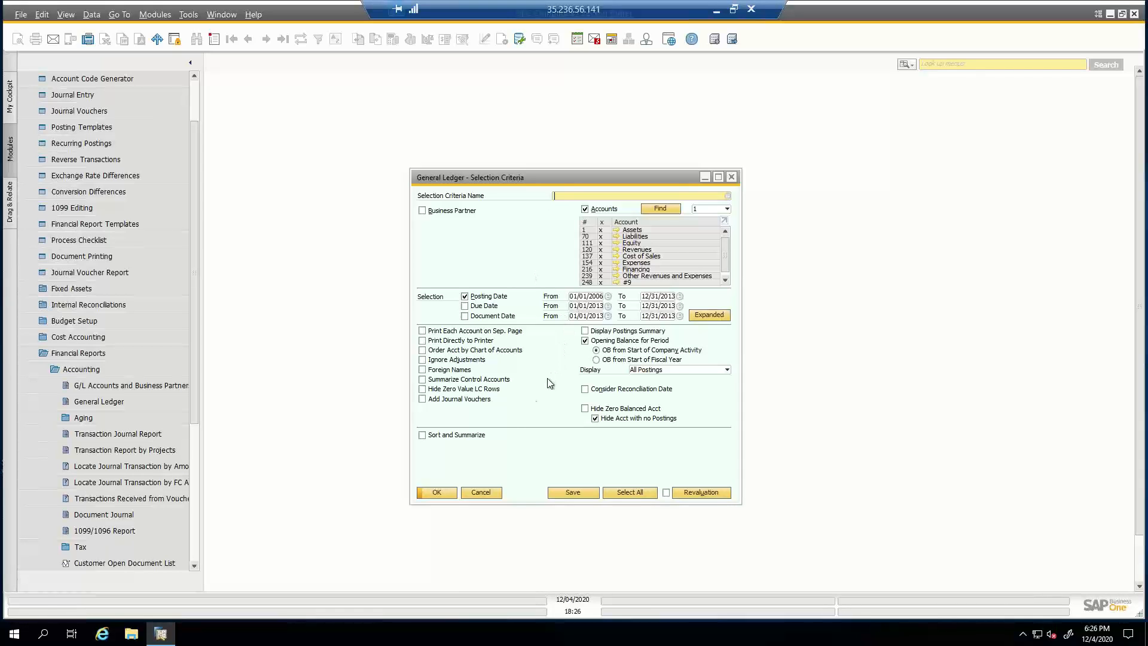
click(492, 495)
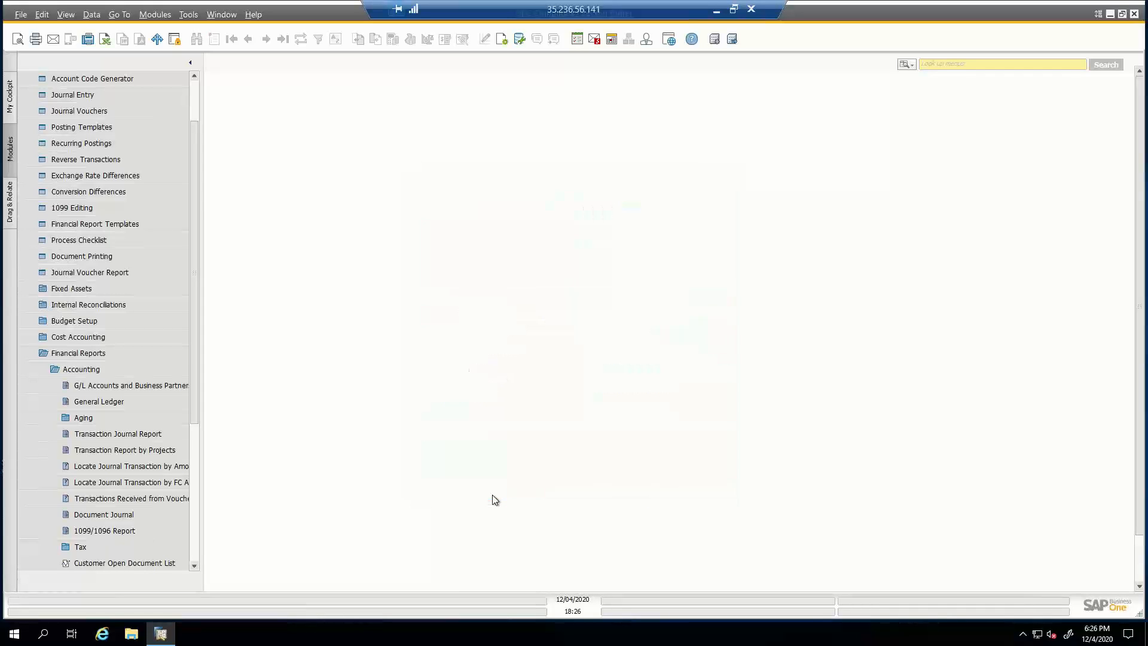
click(192, 97)
click(149, 101)
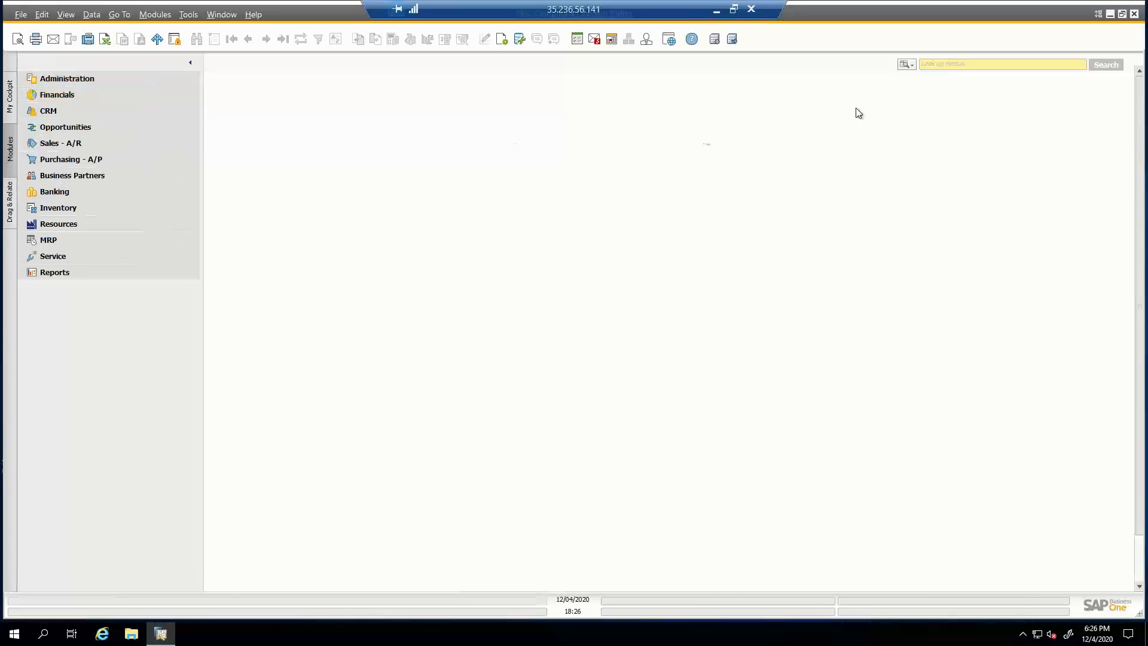
Search for "profi" and open the Profit and Loss Statement Comparison criteria
click(942, 64)
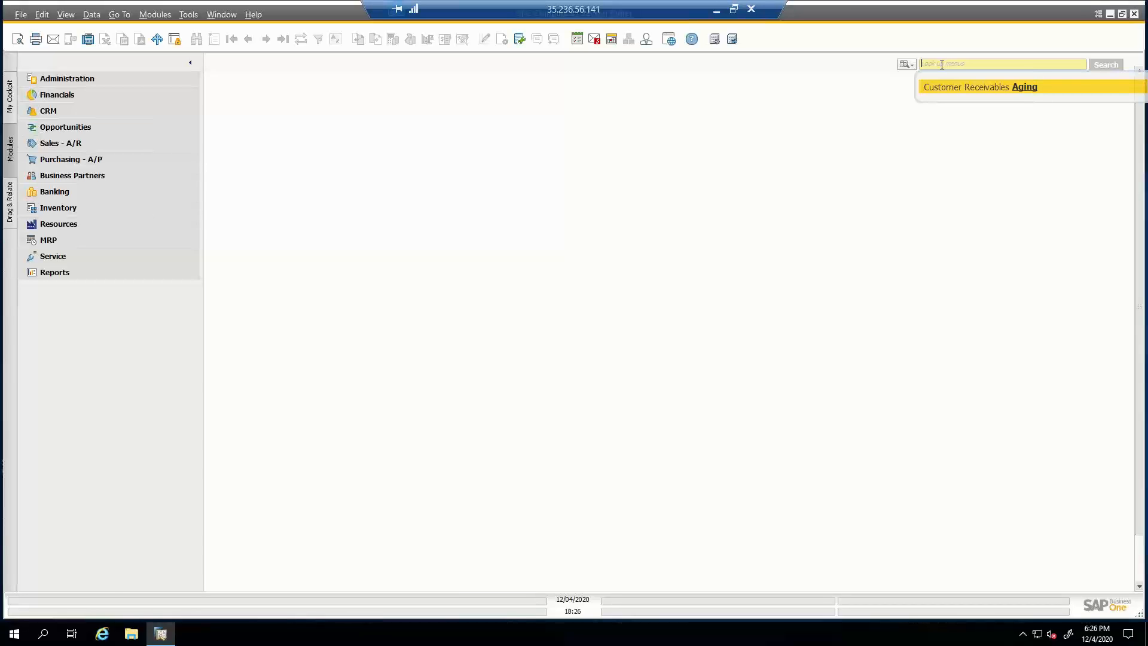
text(profi)
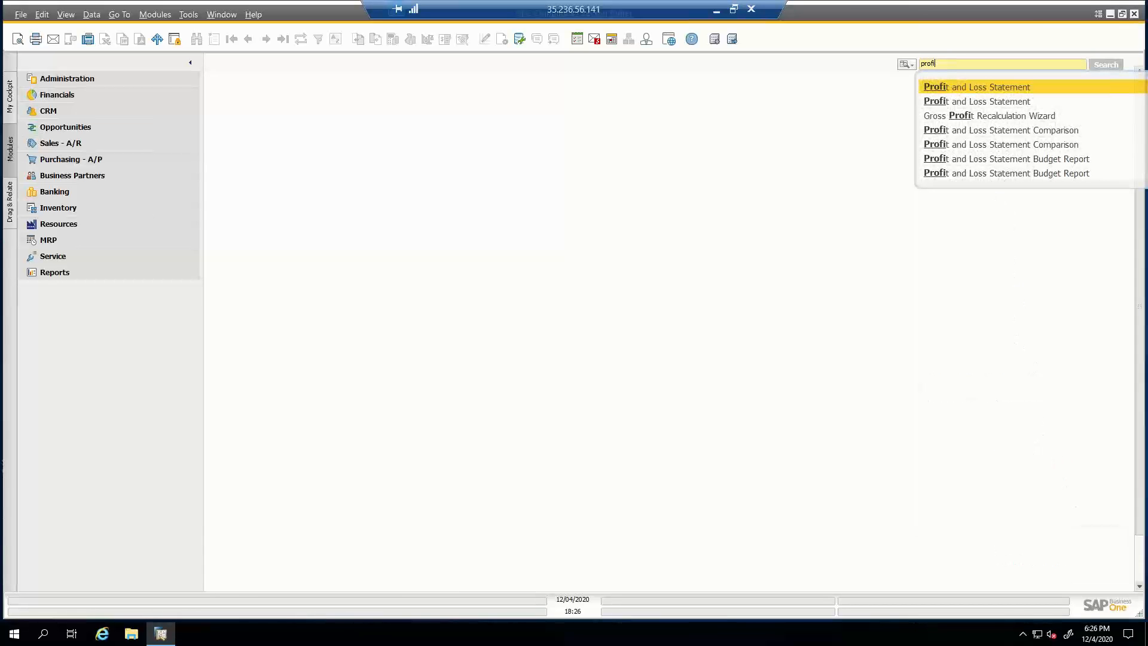
key(Down)
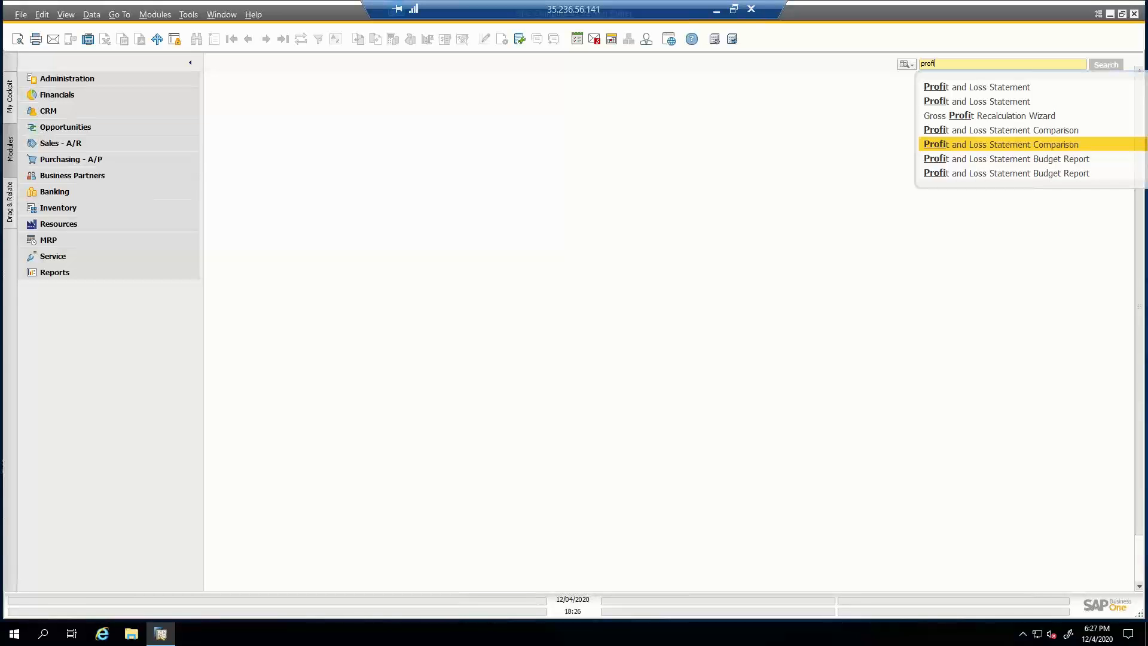
key(Return)
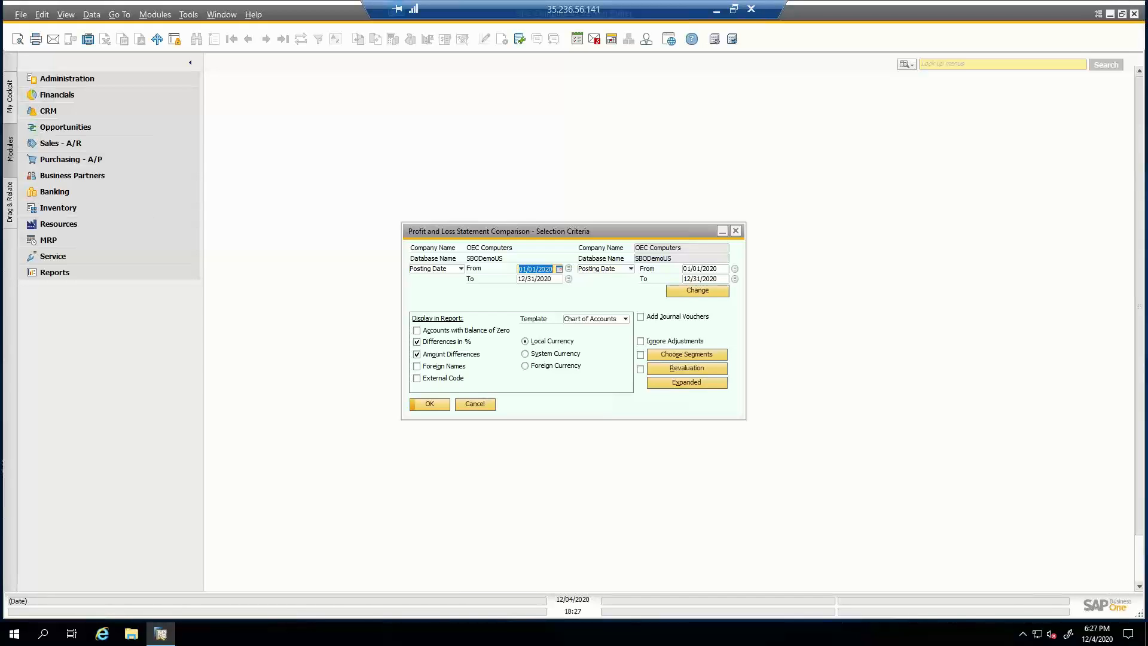
Set the current period's posting dates from 01/01/2020 to 11/30/2020
text(0101)
key(Tab)
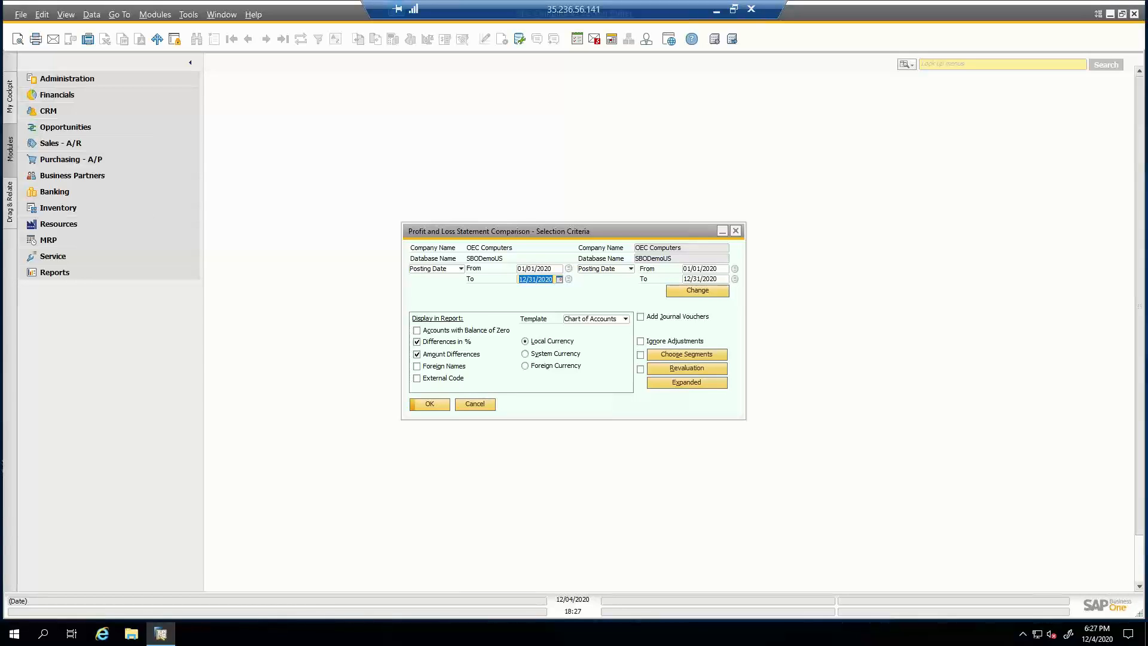
text(*1130)
key(Tab)
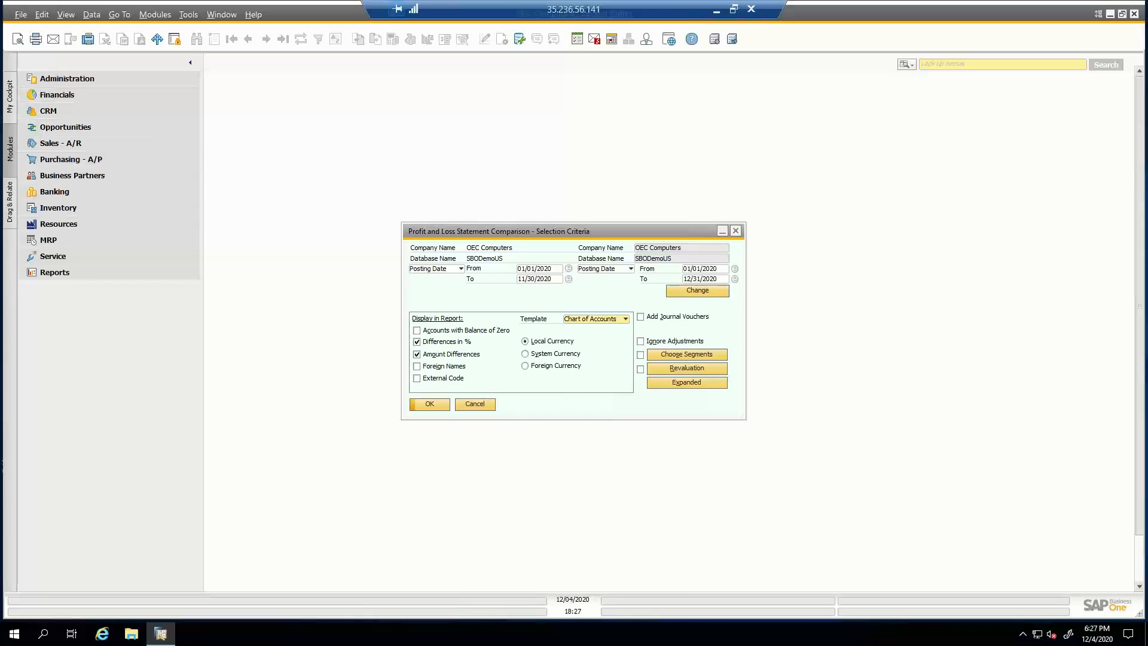
Set the comparison period's posting dates from 01/01/2019 to 11/30/2019
click(704, 269)
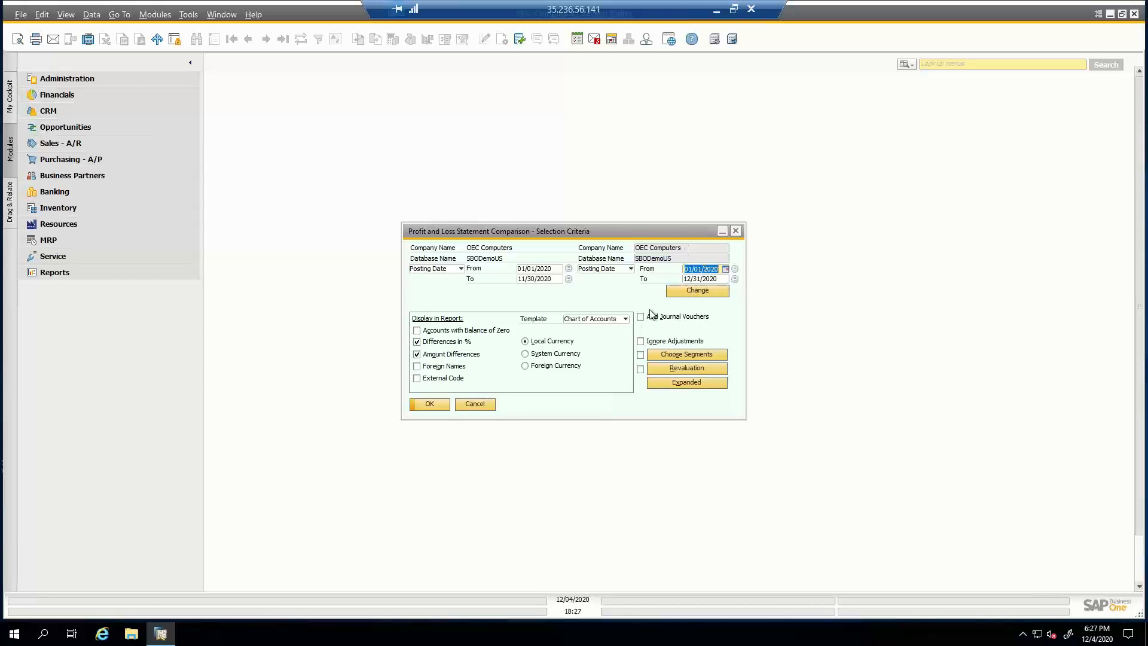
text(01/01/20)
text(19)
key(Tab)
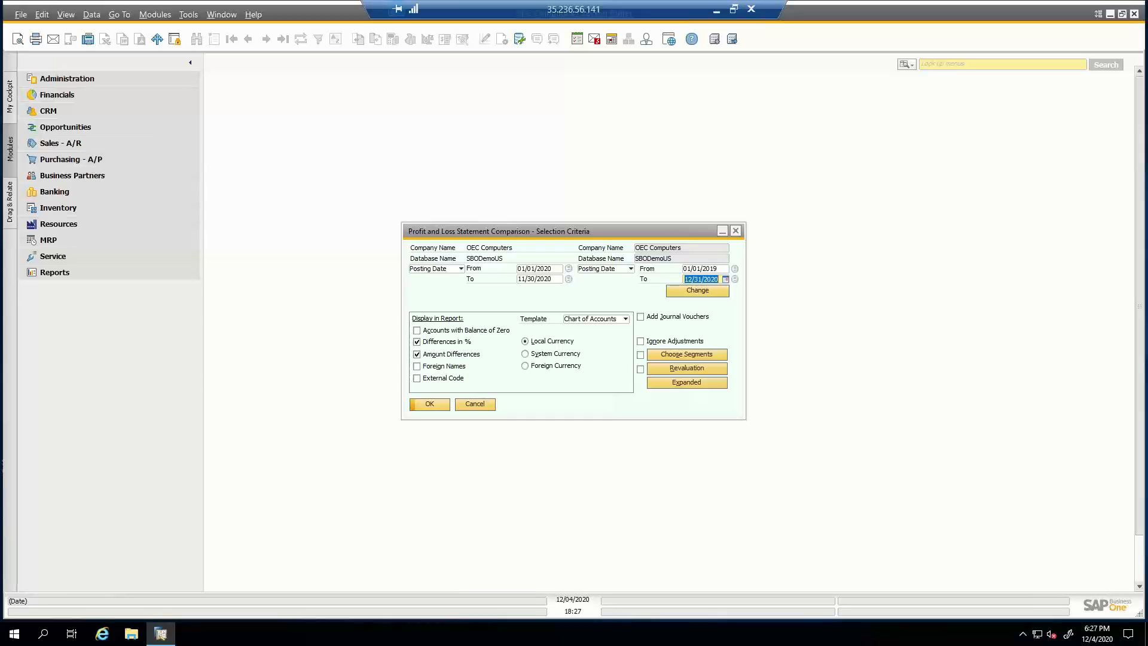
text(113019)
key(Tab)
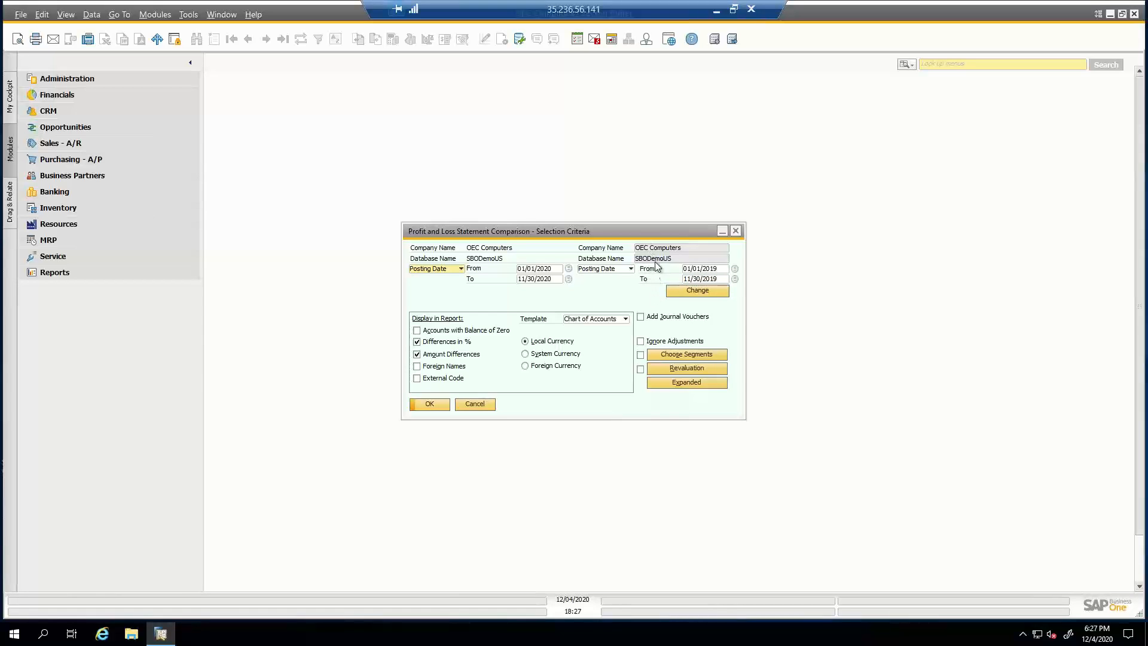
Keep OEC Computers as the comparison company, and run the Profit and Loss Statement Comparison in an enlarged window at level 4
click(698, 294)
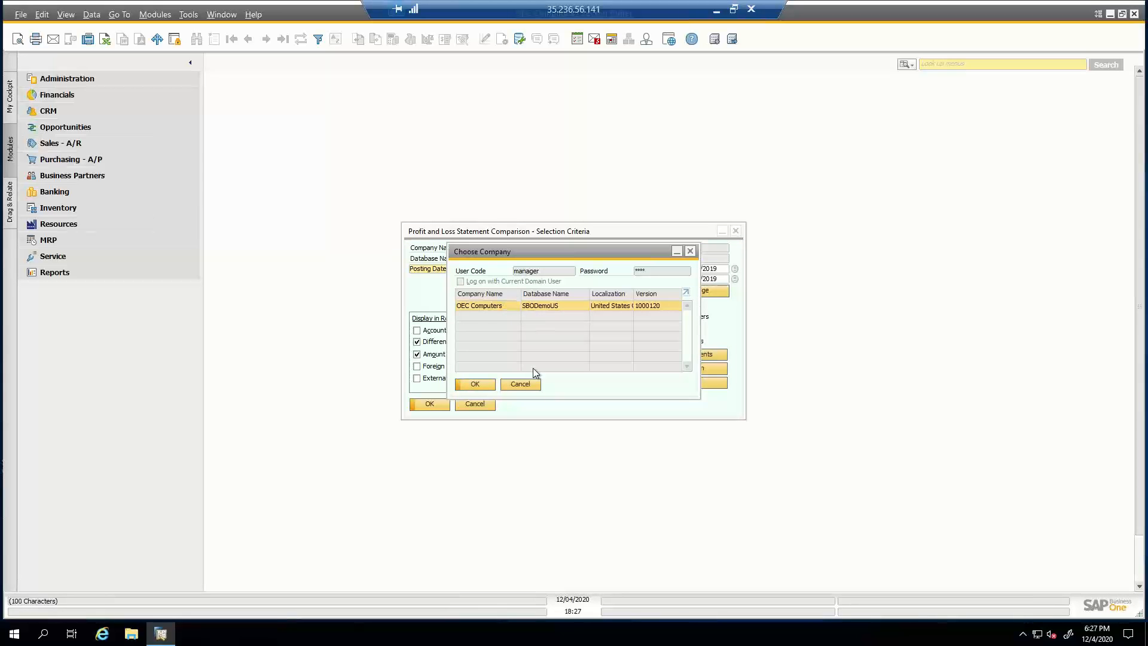
click(527, 382)
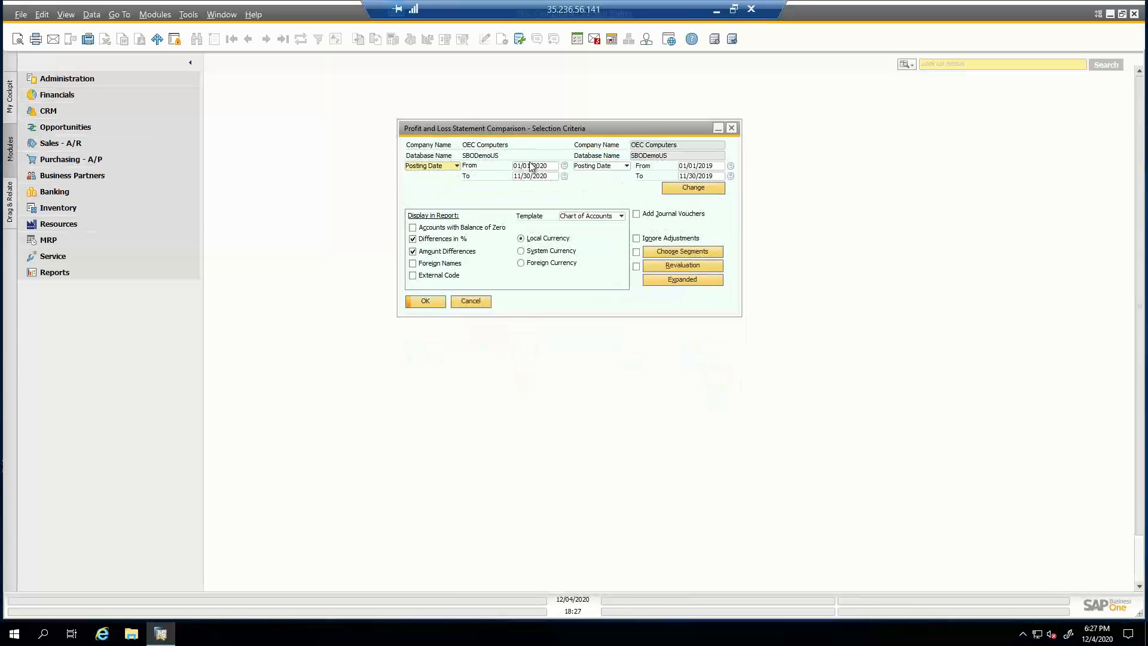
click(435, 301)
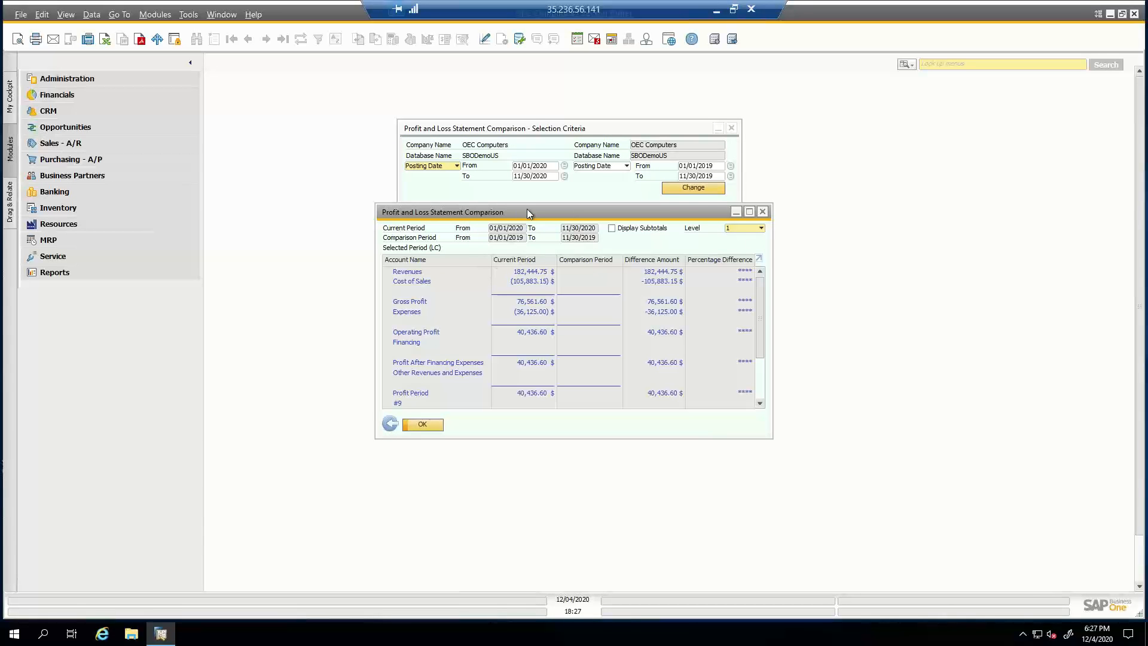
double_click(526, 211)
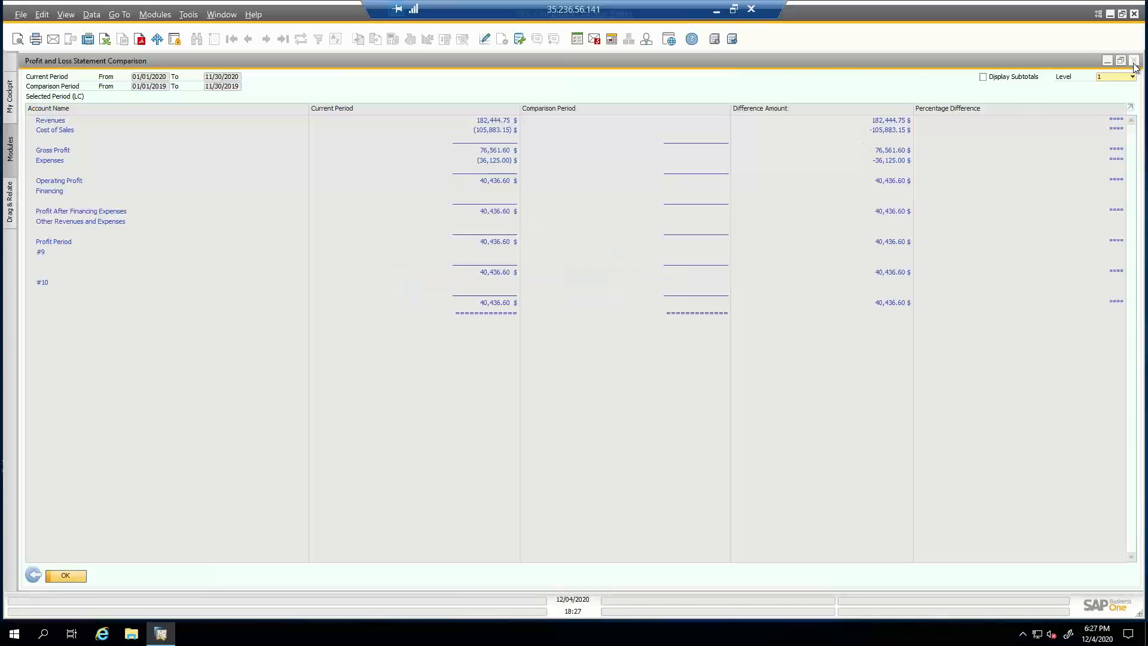
click(1112, 78)
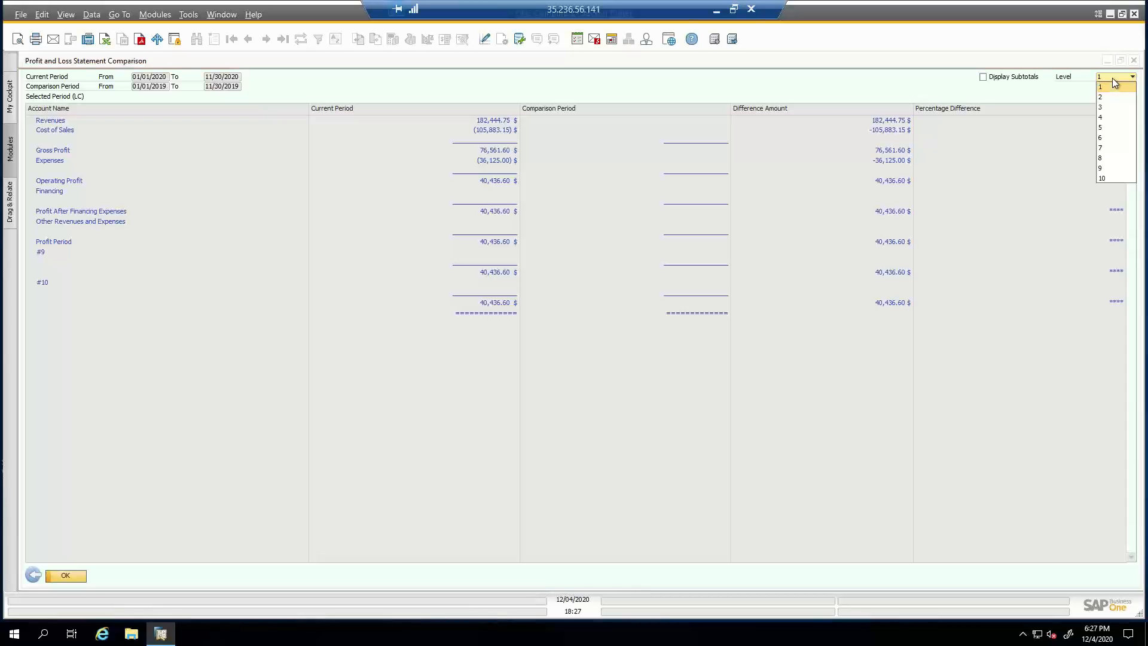
click(1108, 117)
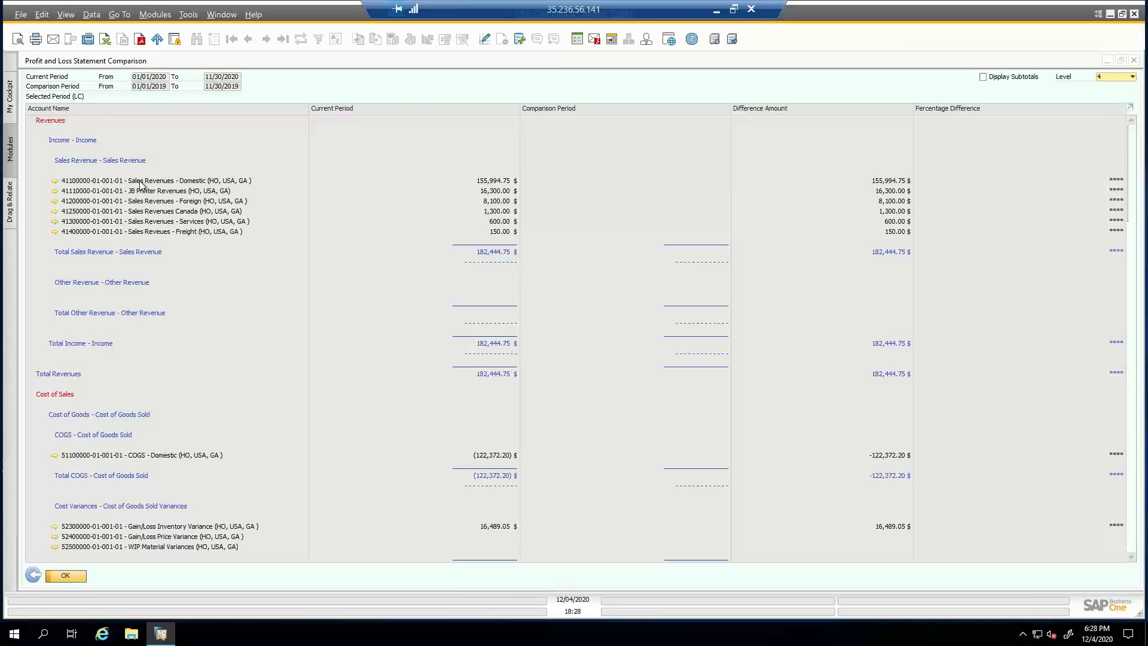
View the JB Printer Revenues account from the report, and close the account, the report and its selection criteria
click(55, 191)
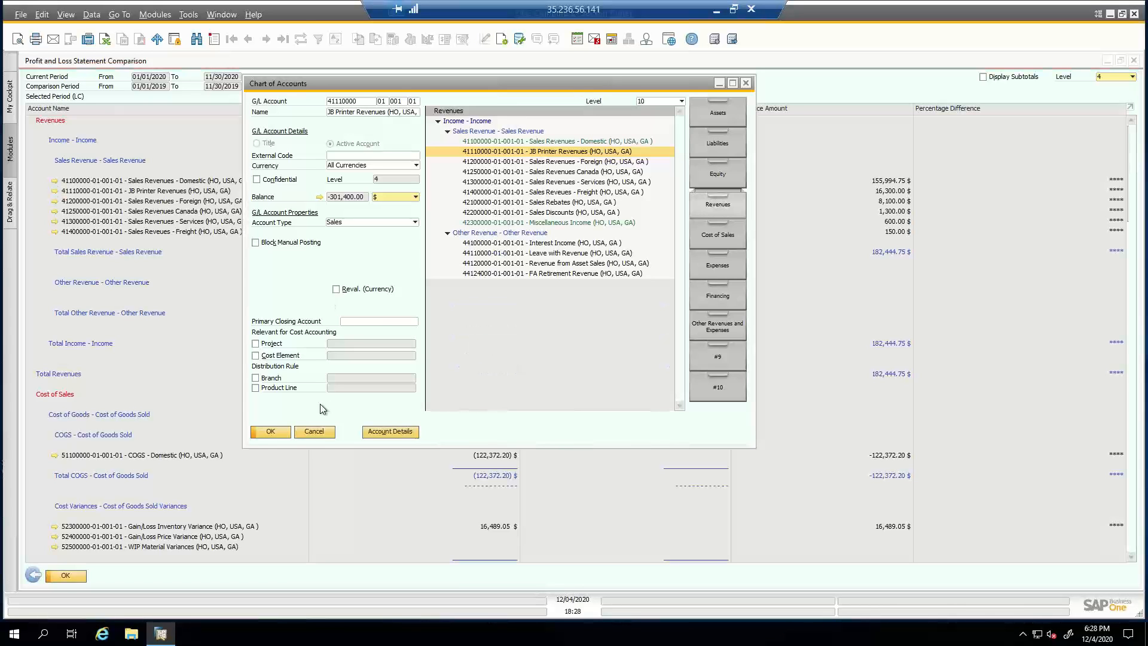
click(318, 434)
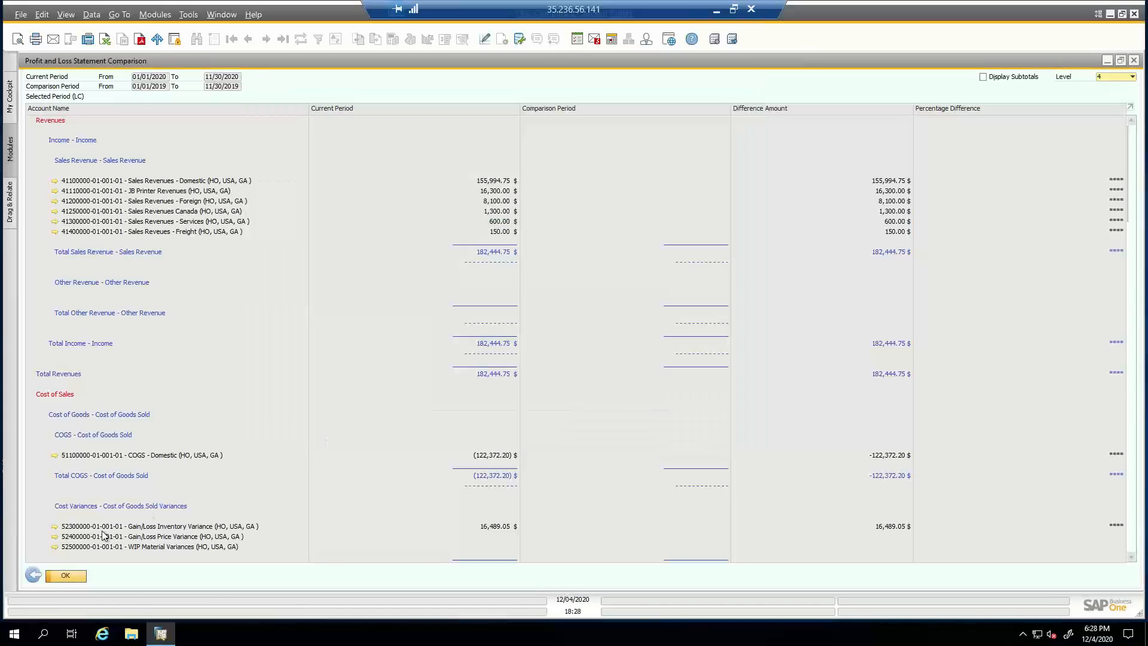
click(36, 574)
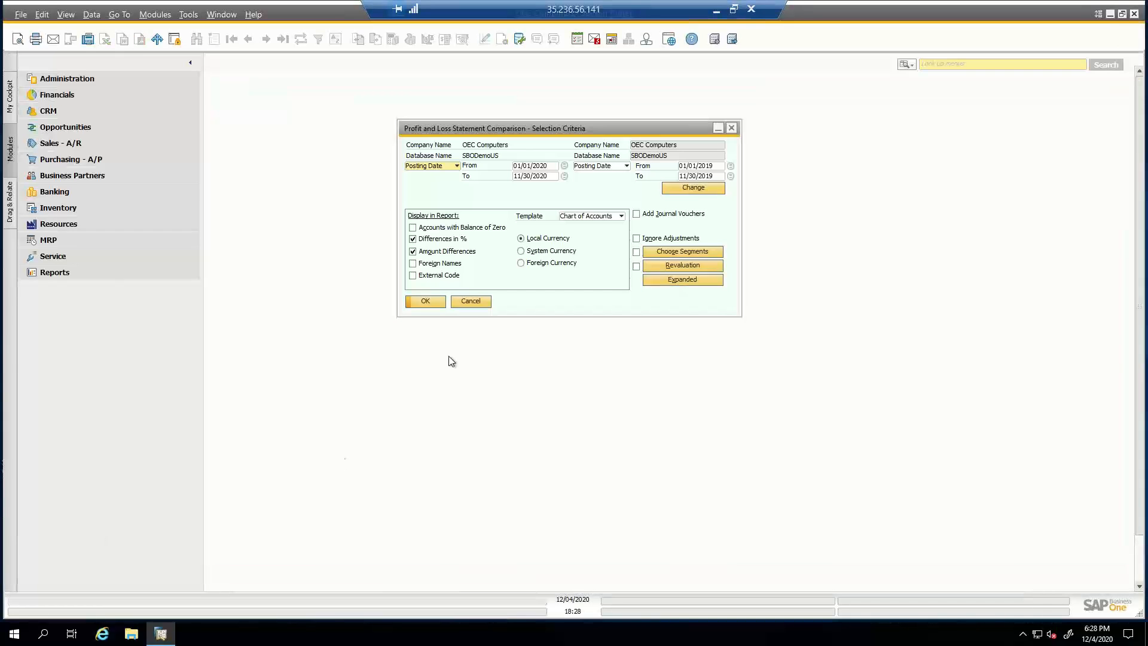
click(470, 302)
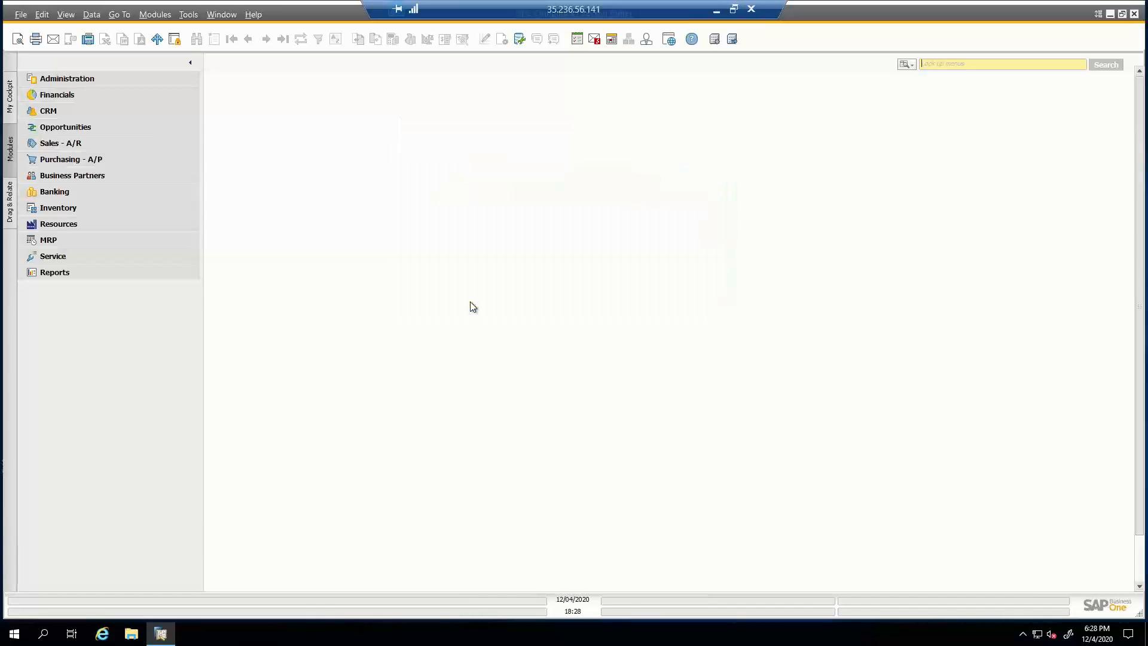
Find the Balance Sheet report and run it by posting date up to 12/31/2019
click(943, 65)
text(bala)
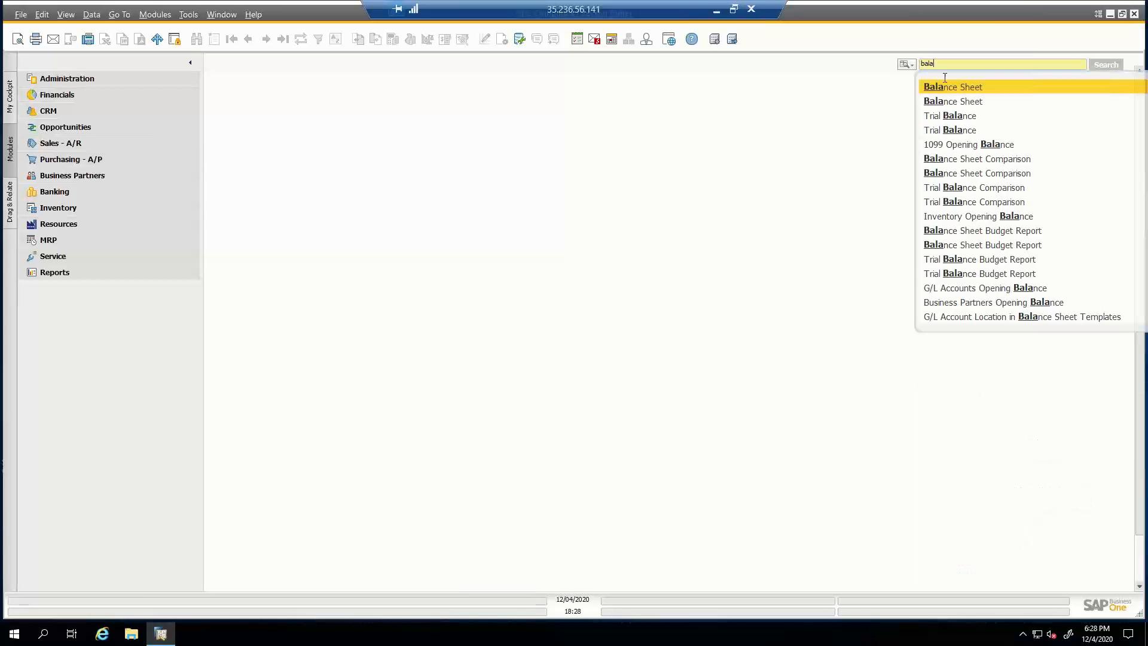
click(960, 88)
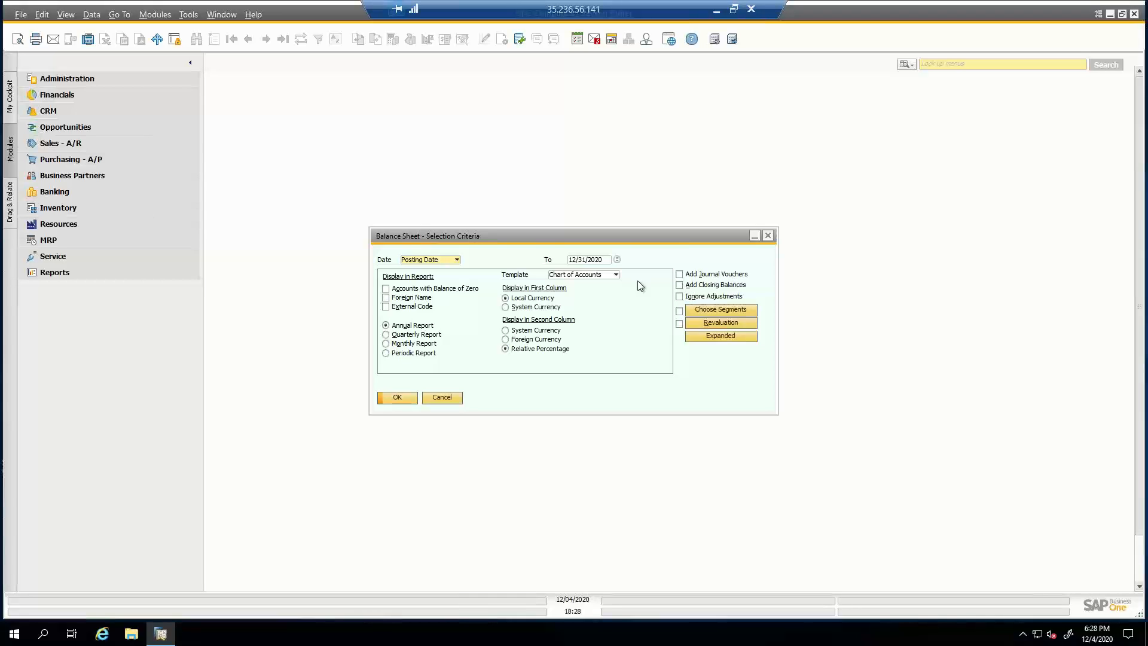
click(599, 259)
text(123119)
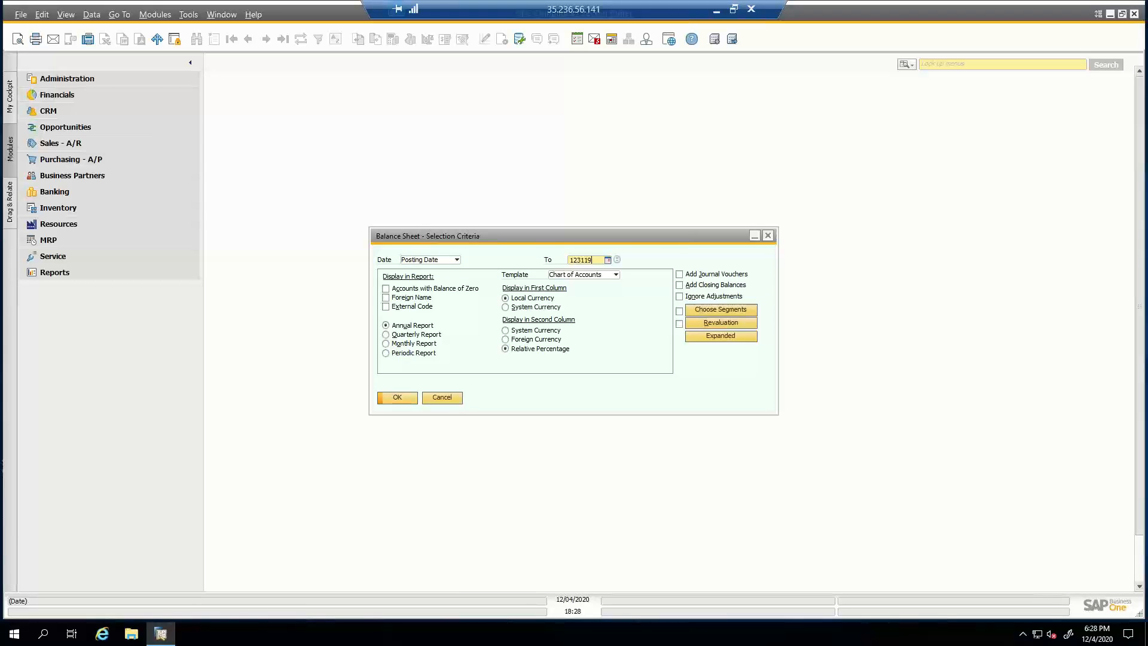
key(Tab)
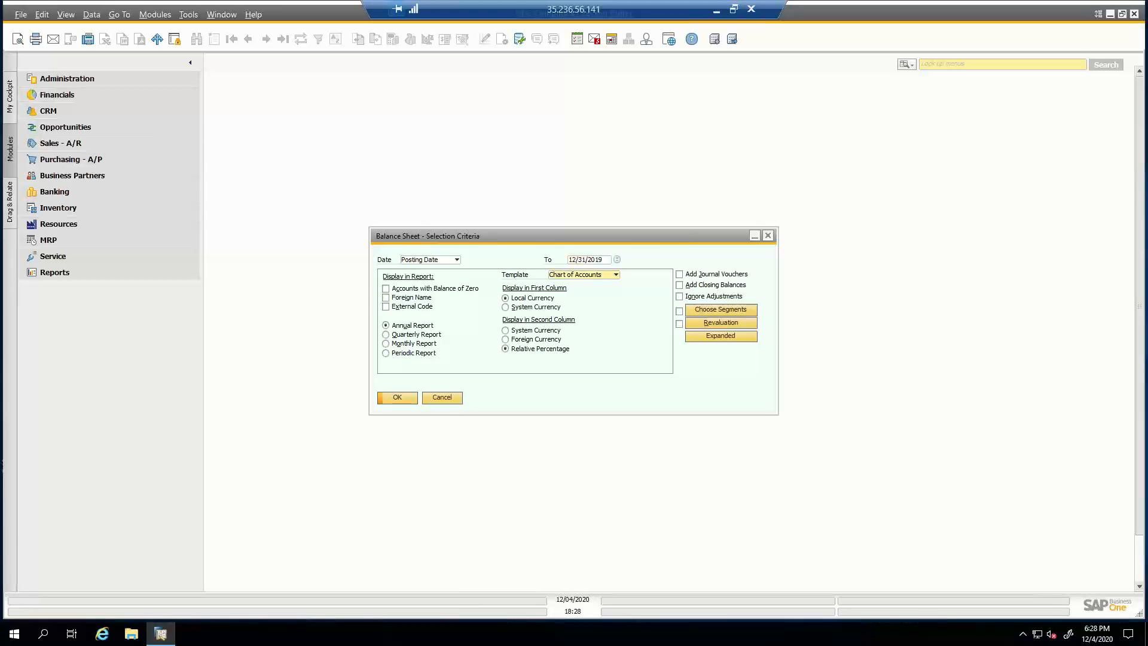
click(398, 399)
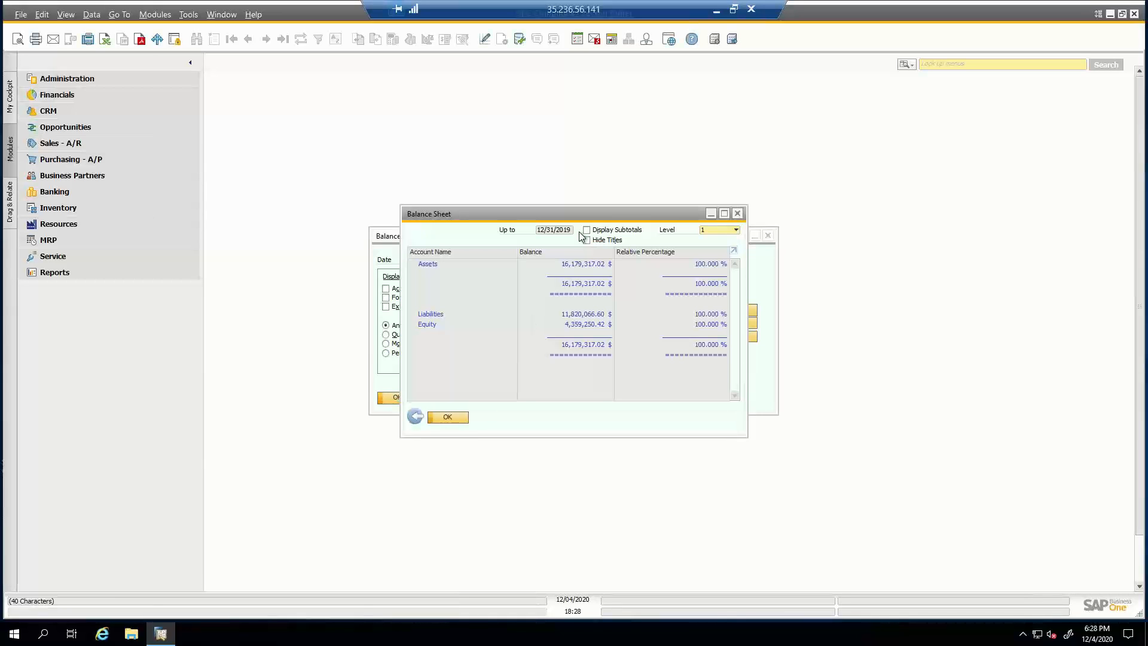
Show the Balance Sheet at level 4 in an enlarged window, examine its equity section, and return to the selection criteria
click(724, 231)
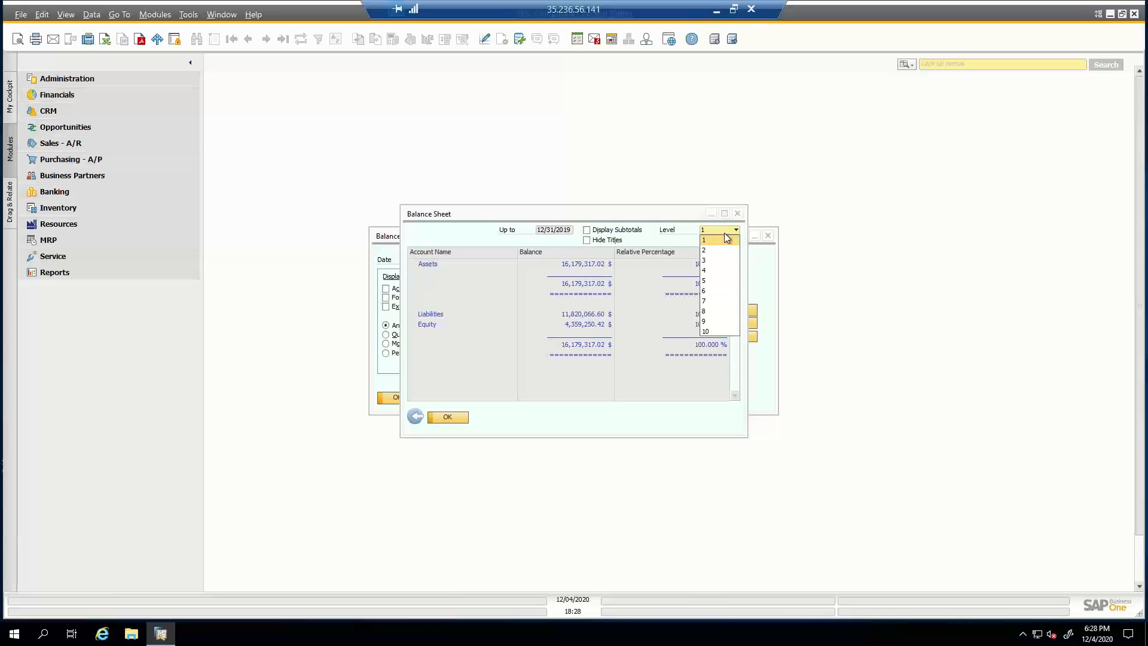
click(718, 271)
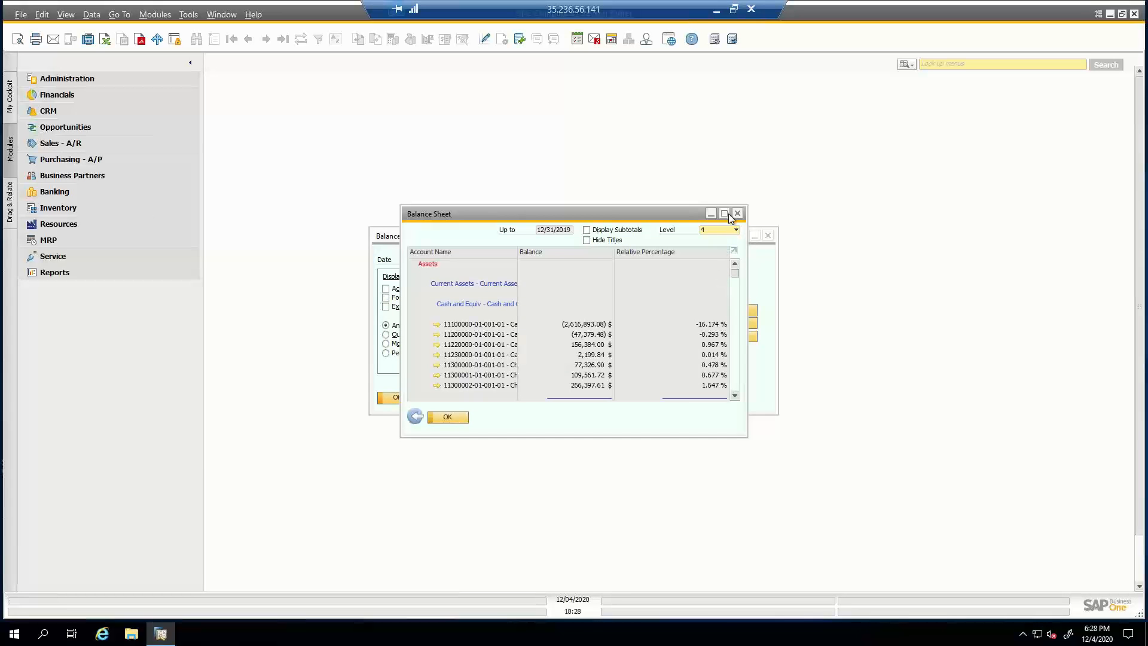
click(724, 214)
scroll(1138, 169, down, 1)
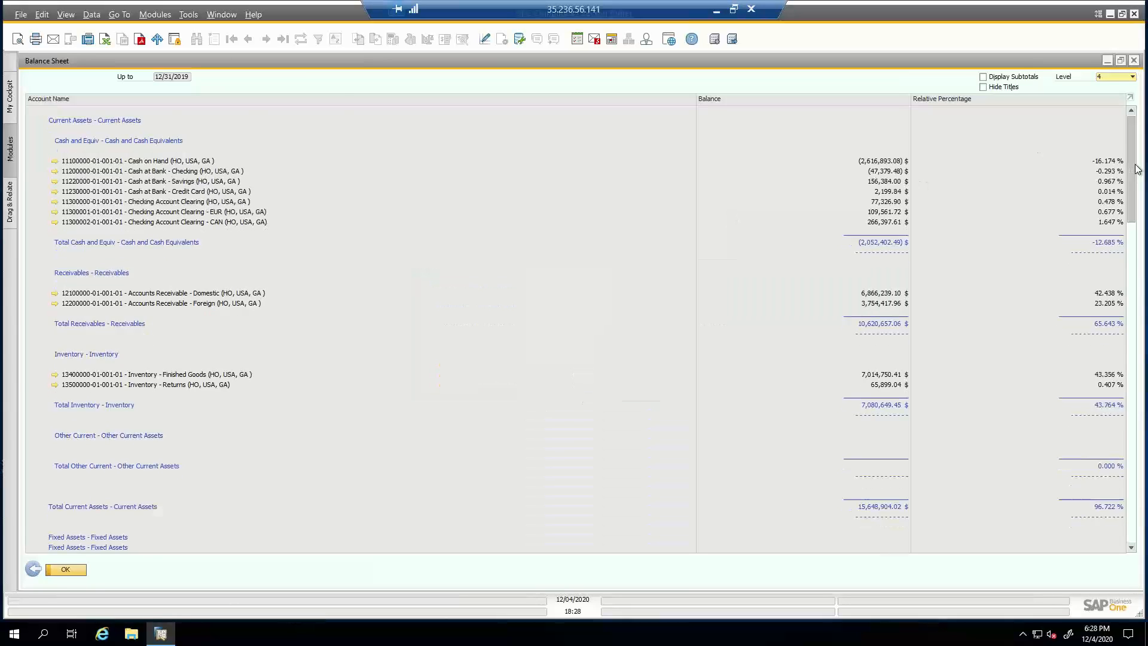
drag(1138, 169, 1132, 503)
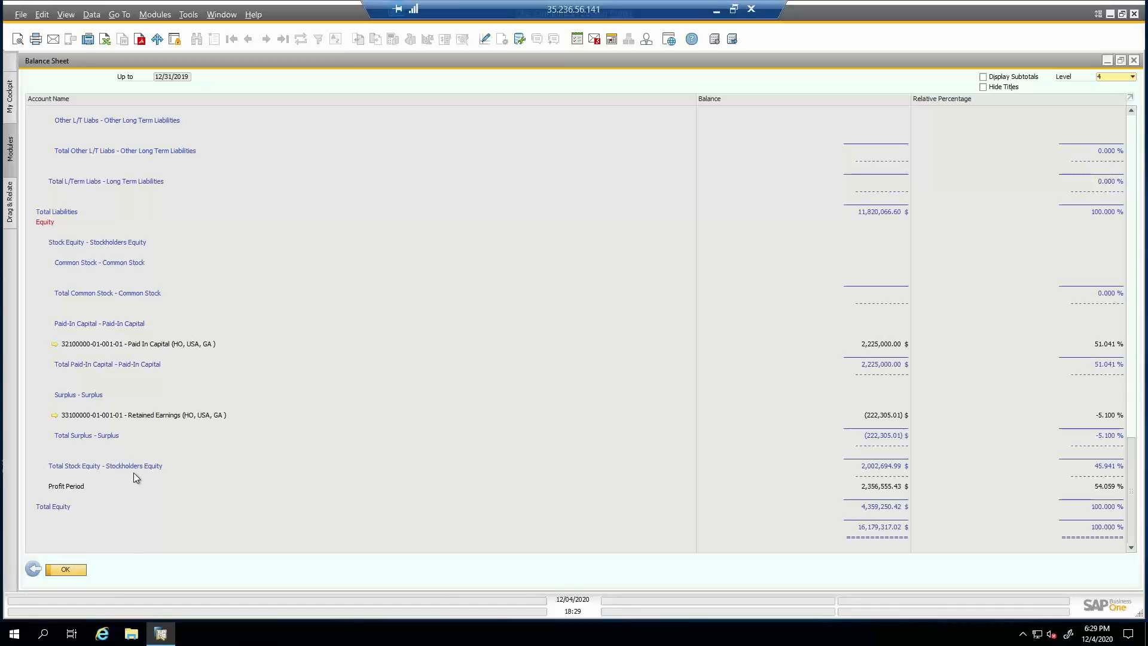
click(34, 571)
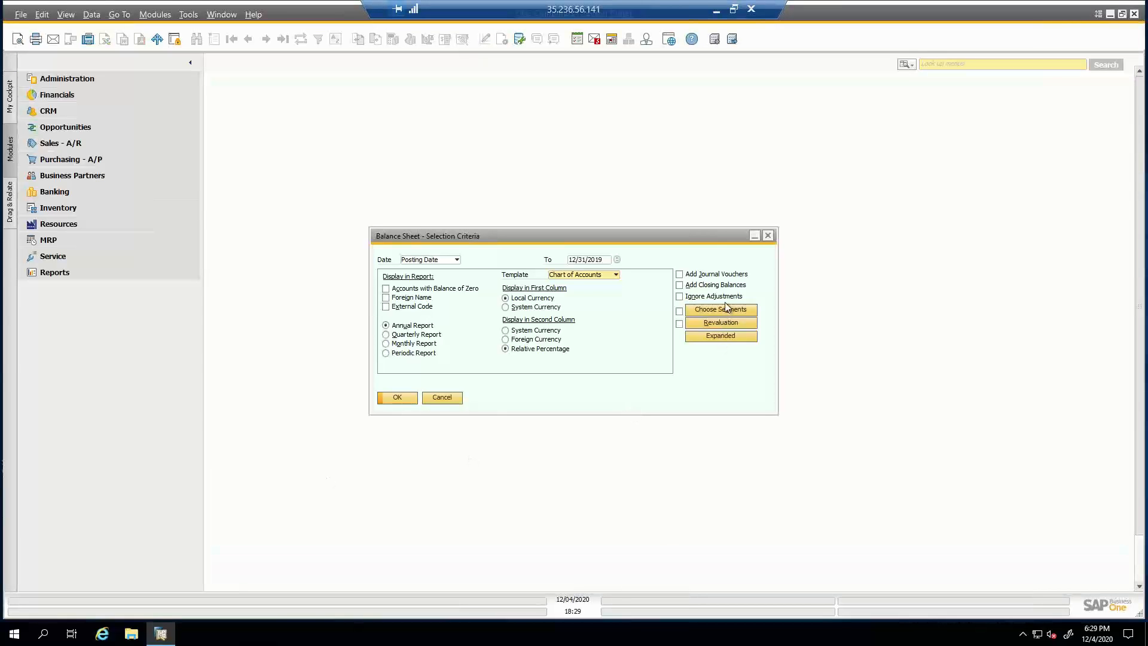
Rerun the Balance Sheet with closing balances added, examine the equity section, and close the report and its selection criteria
click(680, 285)
click(397, 398)
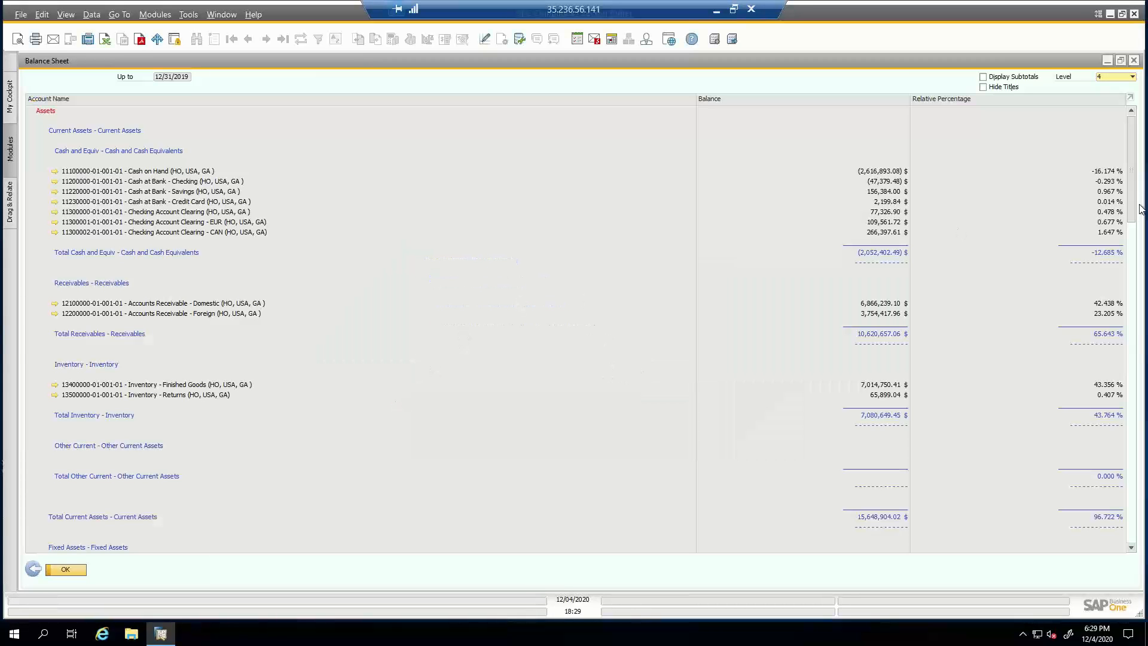
drag(1136, 211, 1130, 558)
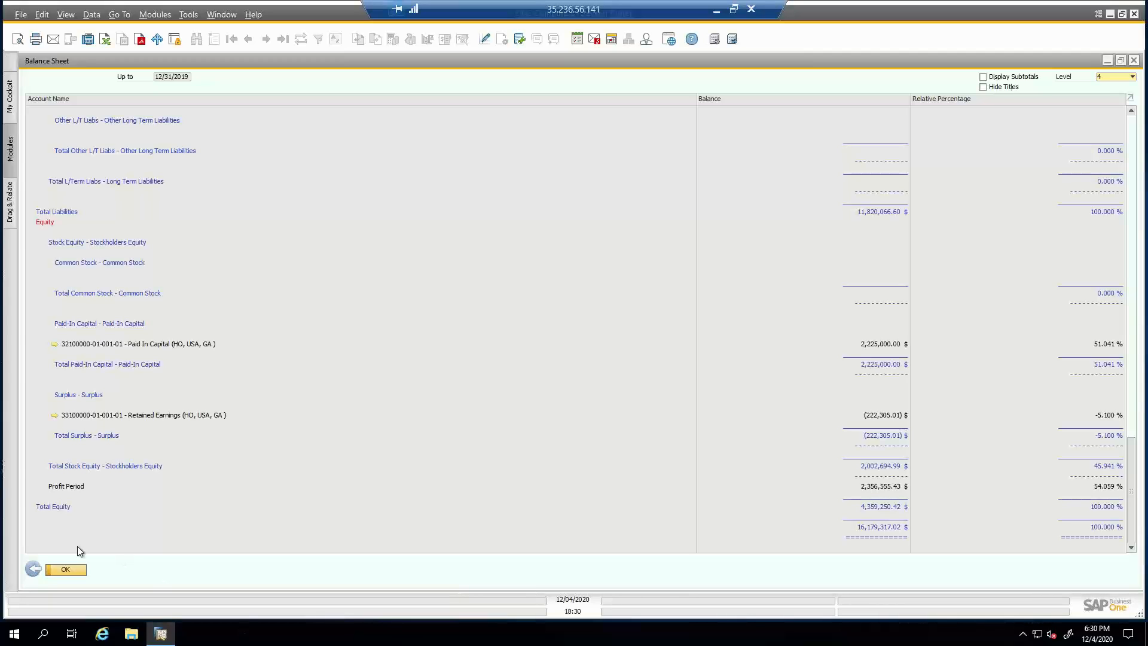
click(37, 568)
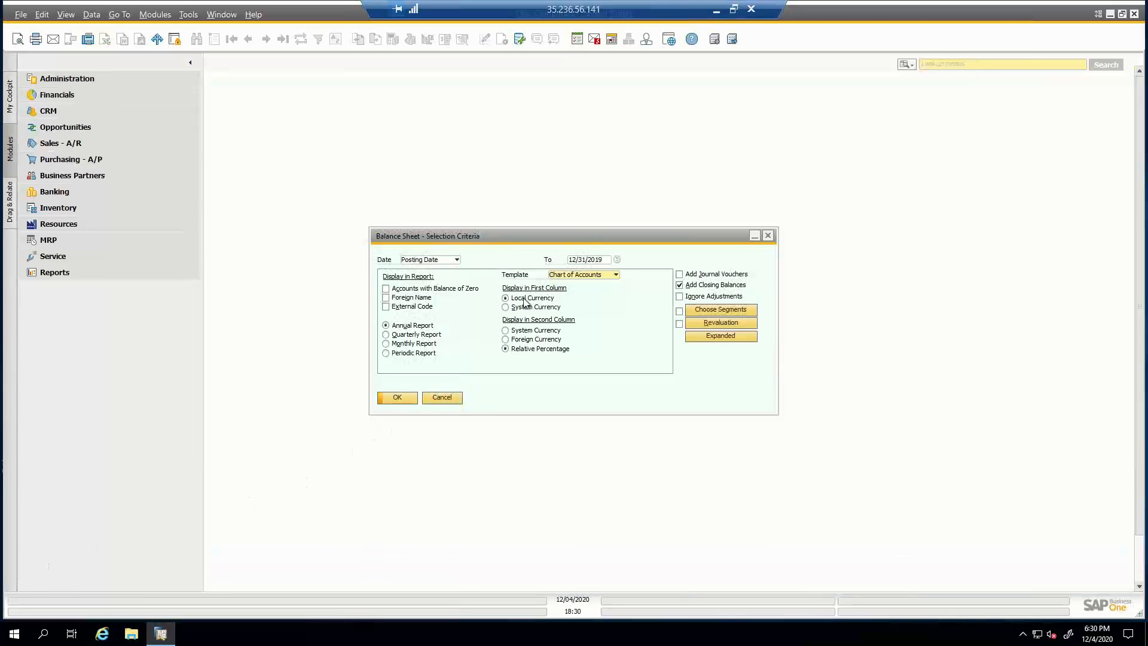
click(443, 397)
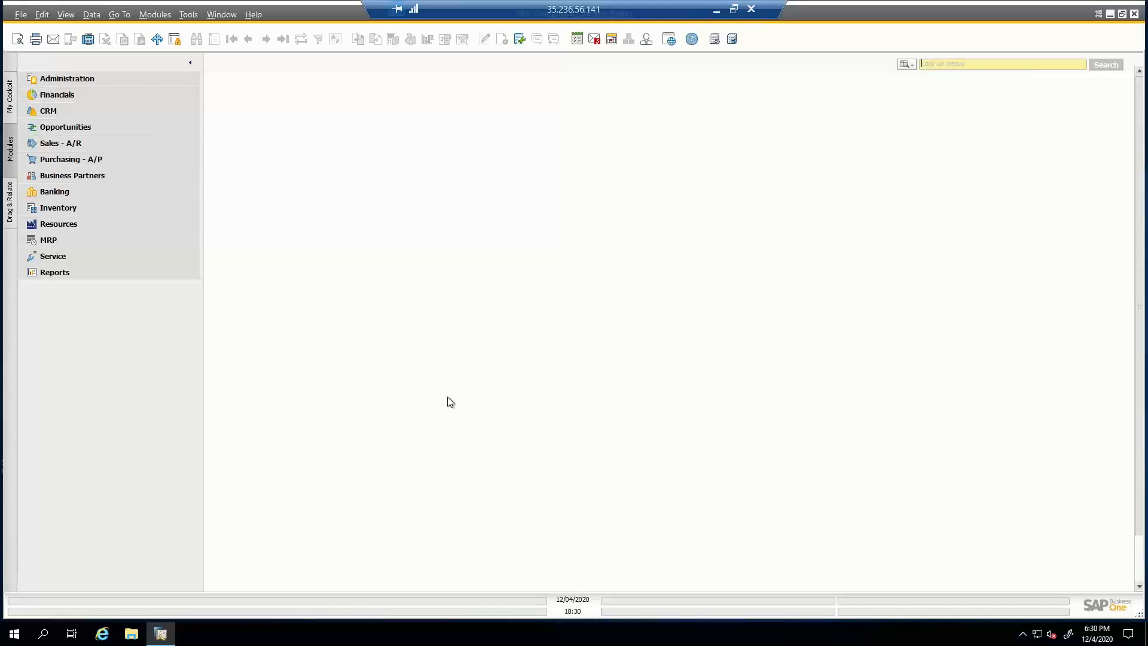
Reopen the Balance Sheet report, run it up to 12/31/2019, and restore its window to the smaller size
text(balanc)
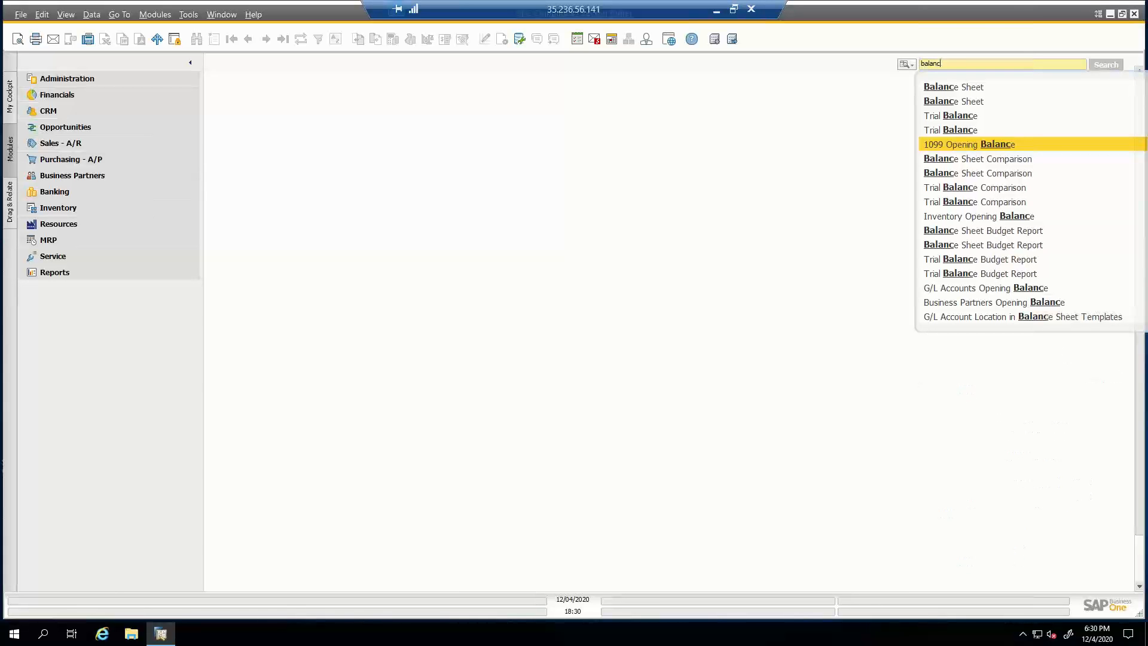
click(997, 106)
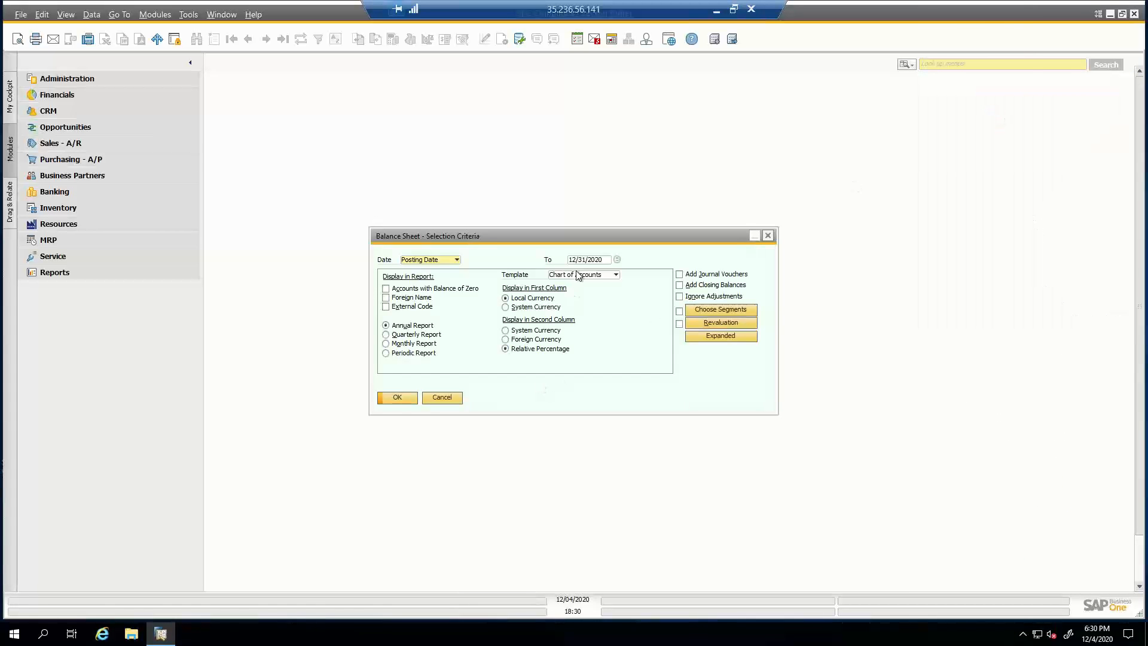
click(603, 260)
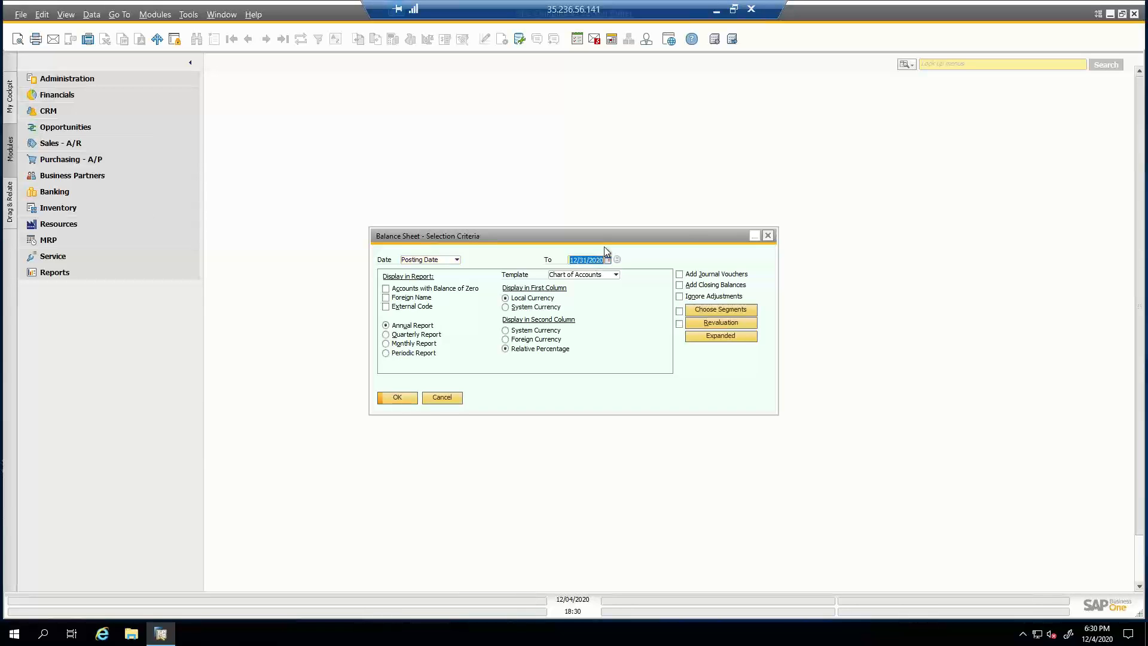
text(12/31/2019)
key(Return)
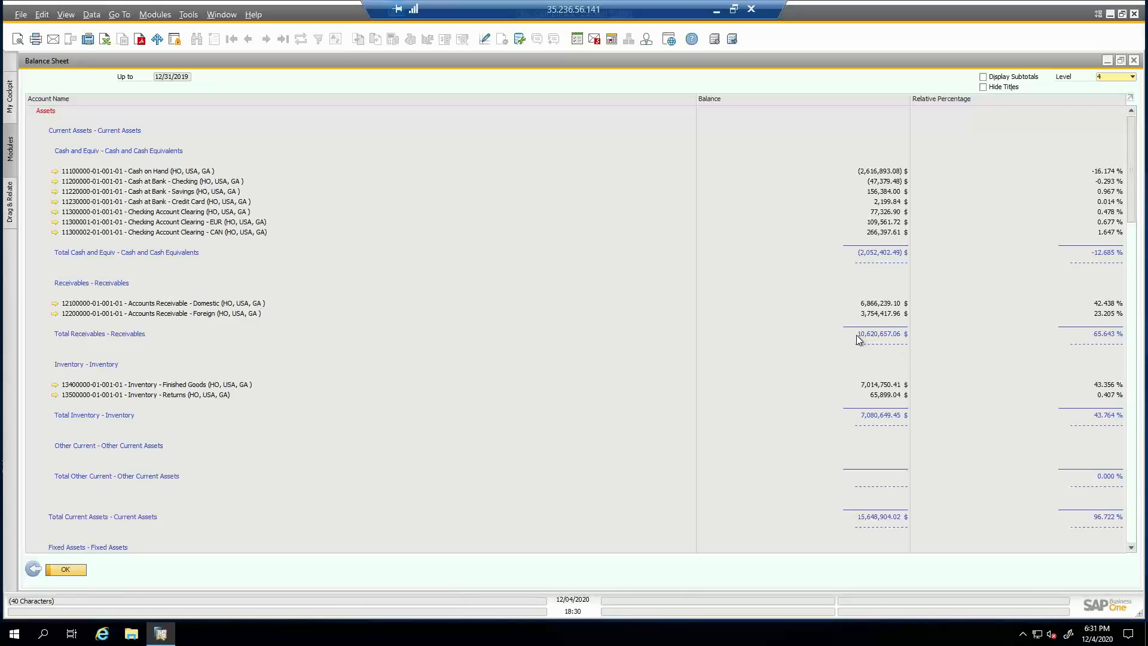
double_click(949, 60)
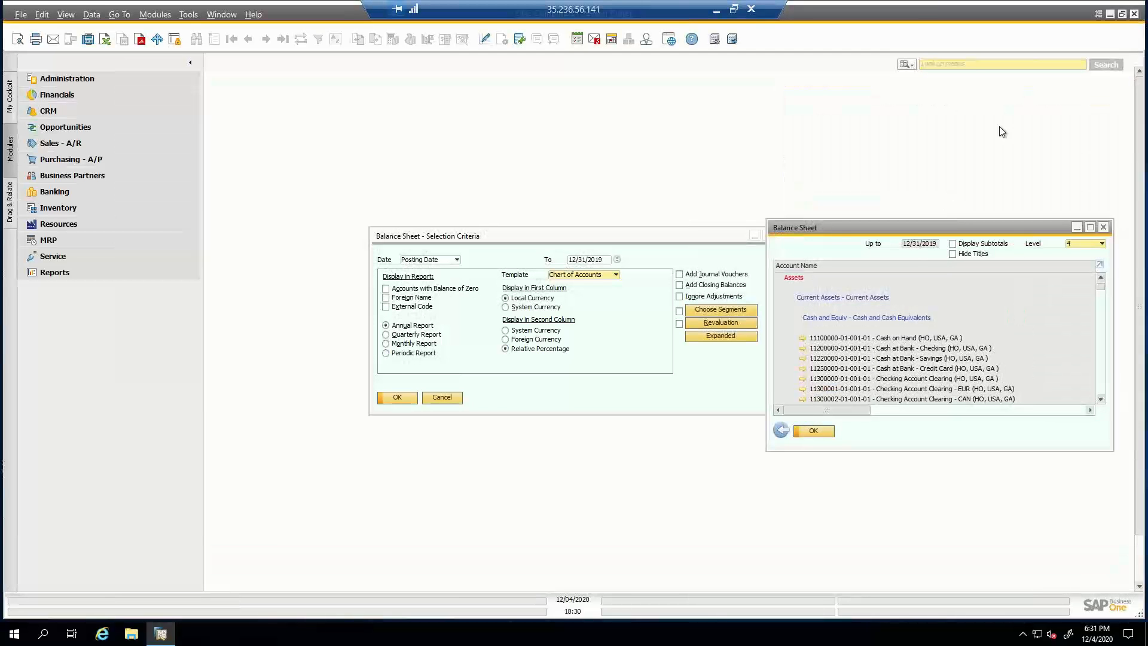
Search for aging reports and open the Customer Receivables Aging selection criteria
click(972, 68)
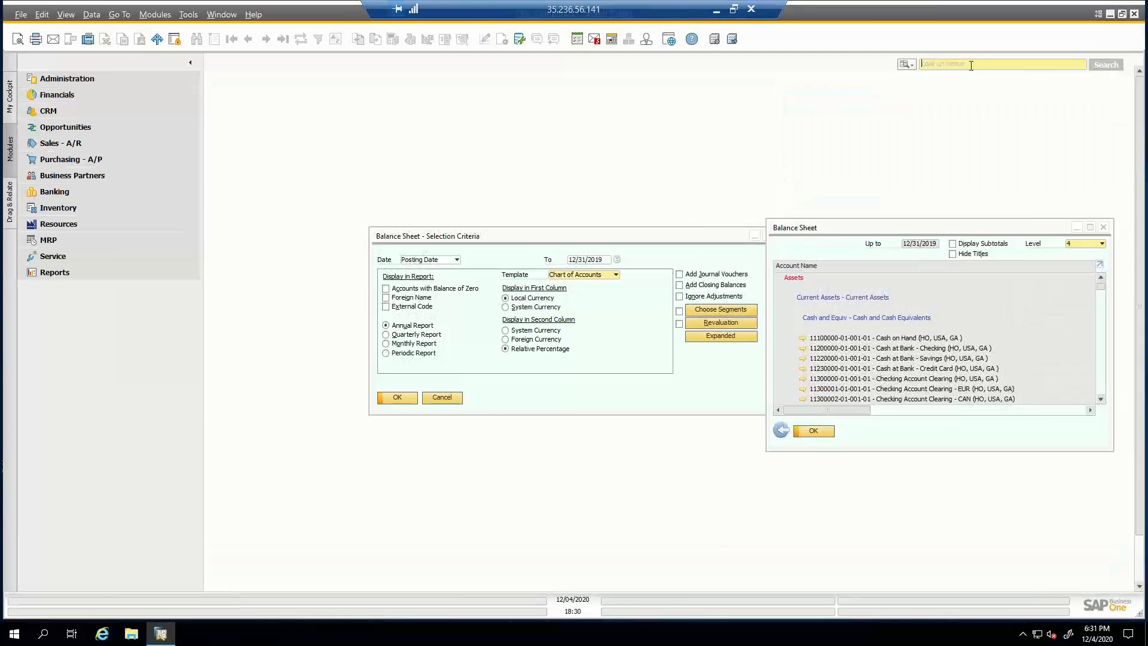
text(aging)
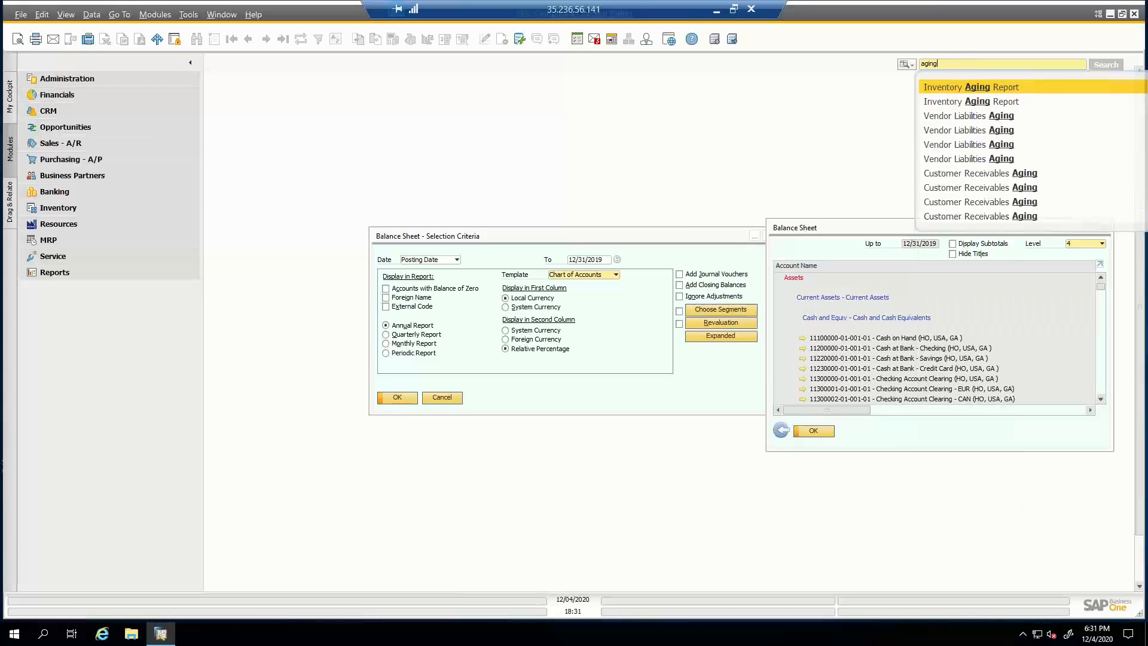
key(Down)
key(Down)
key(Down)
key(Down)
key(Down)
key(Down)
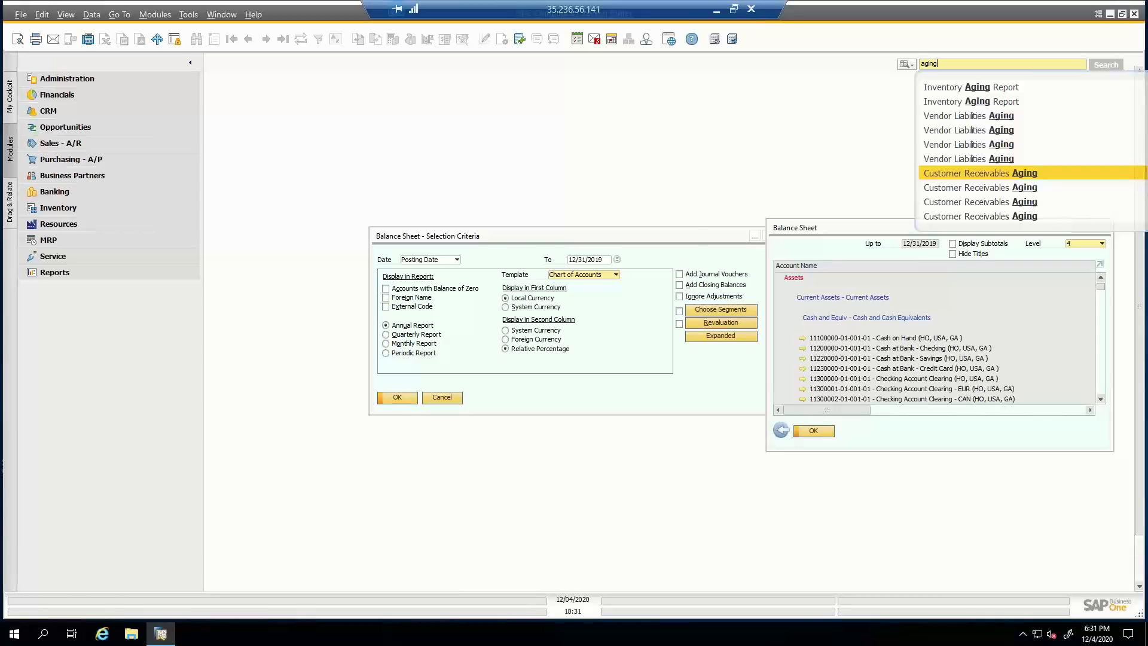
key(Return)
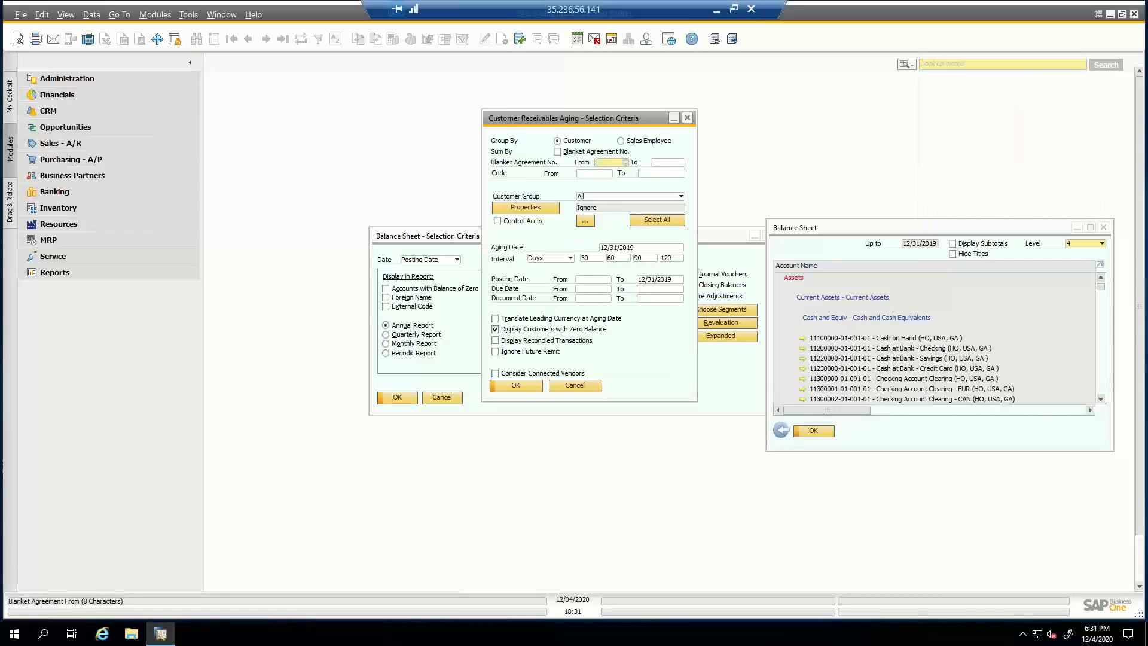
Run Customer Receivables Aging as of 12/31/2019, check its total balance due, and close the aging and Balance Sheet windows
double_click(628, 250)
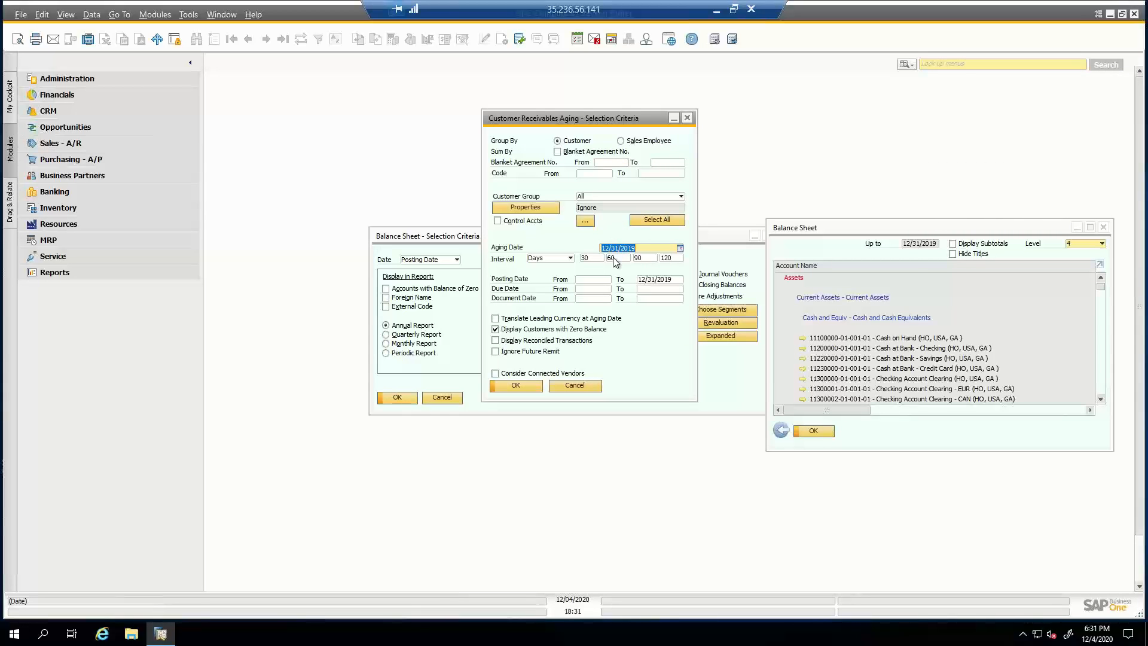
click(518, 385)
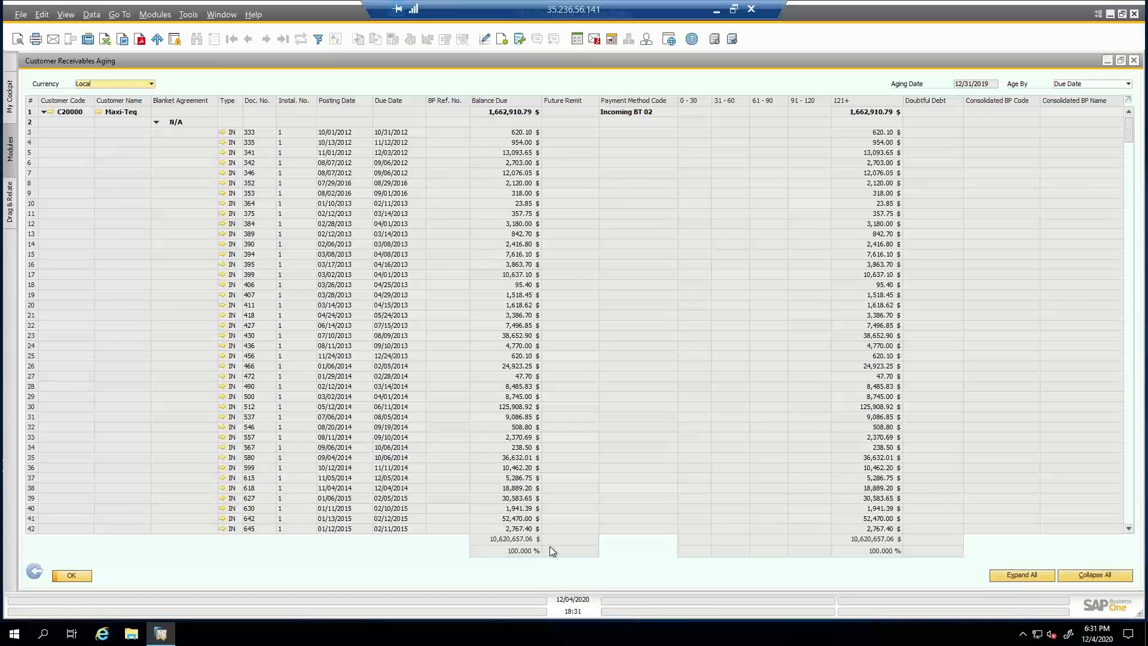
click(31, 574)
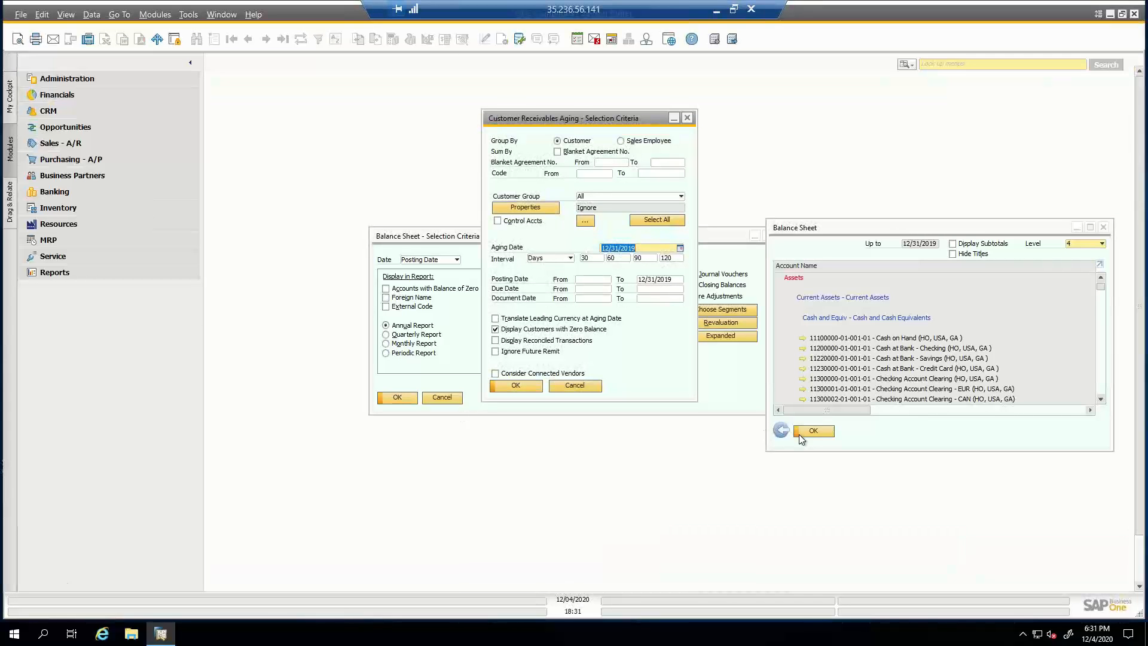
click(804, 432)
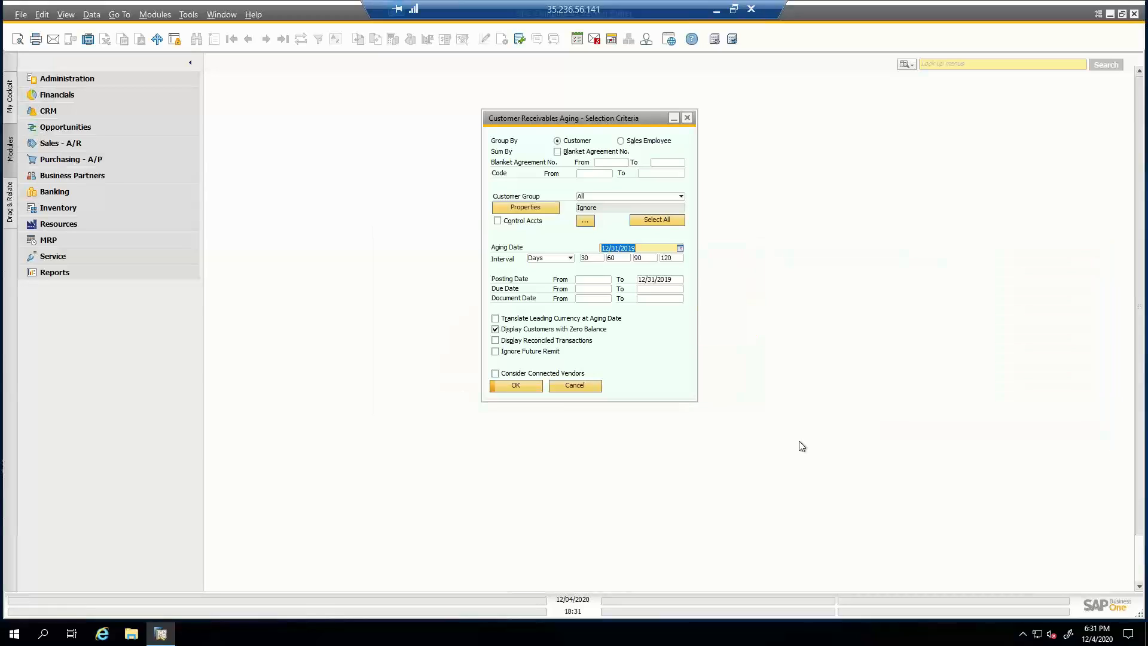
click(574, 387)
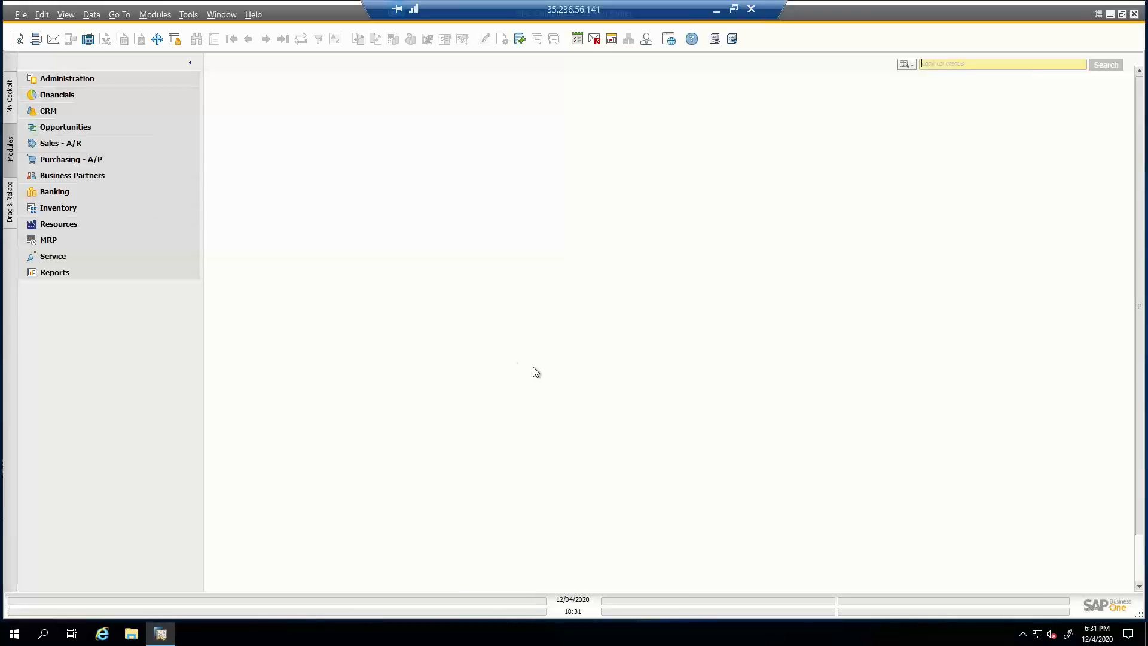
Open the Inventory Audit Report selection criteria from the inventory reports, keeping Posting Date as the date basis
click(110, 205)
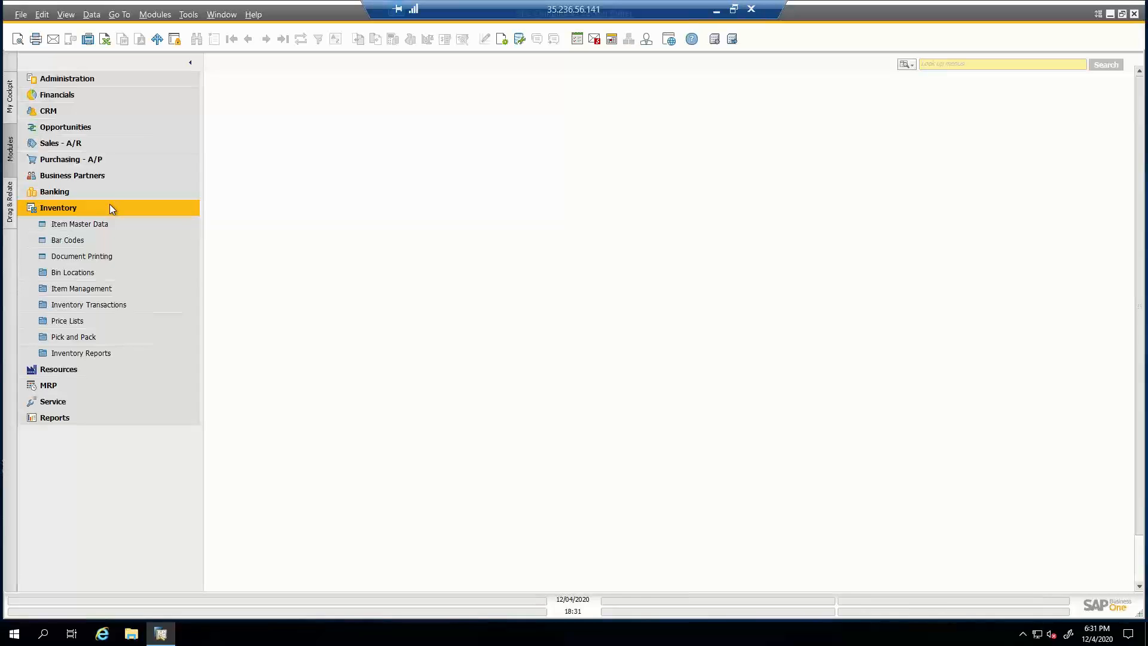
click(123, 357)
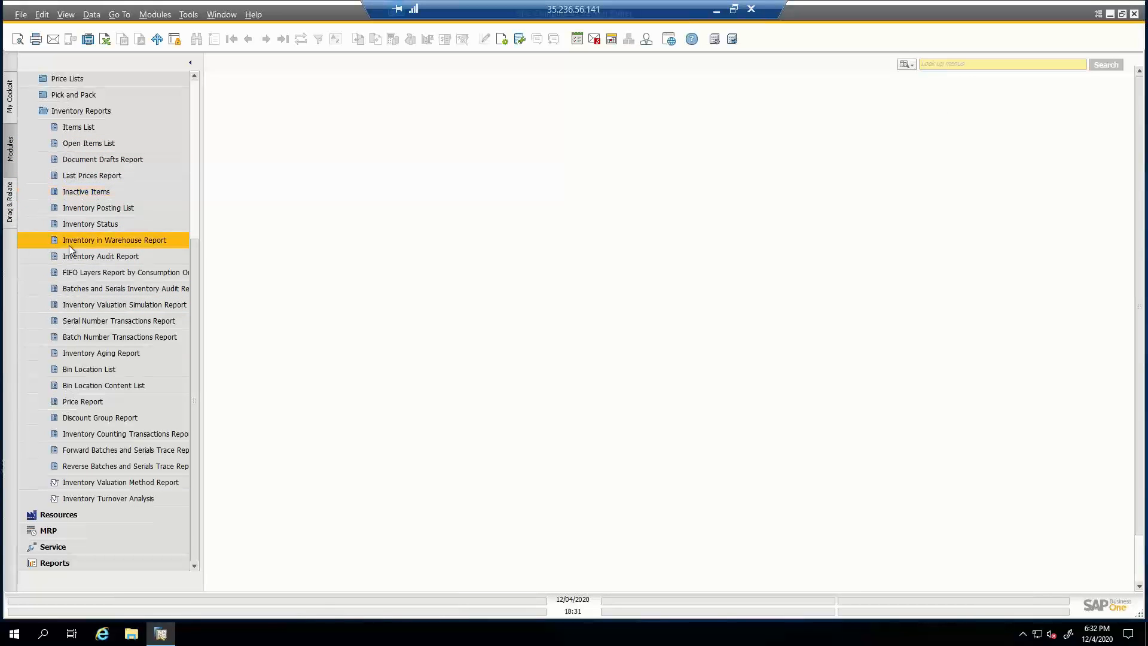
click(112, 266)
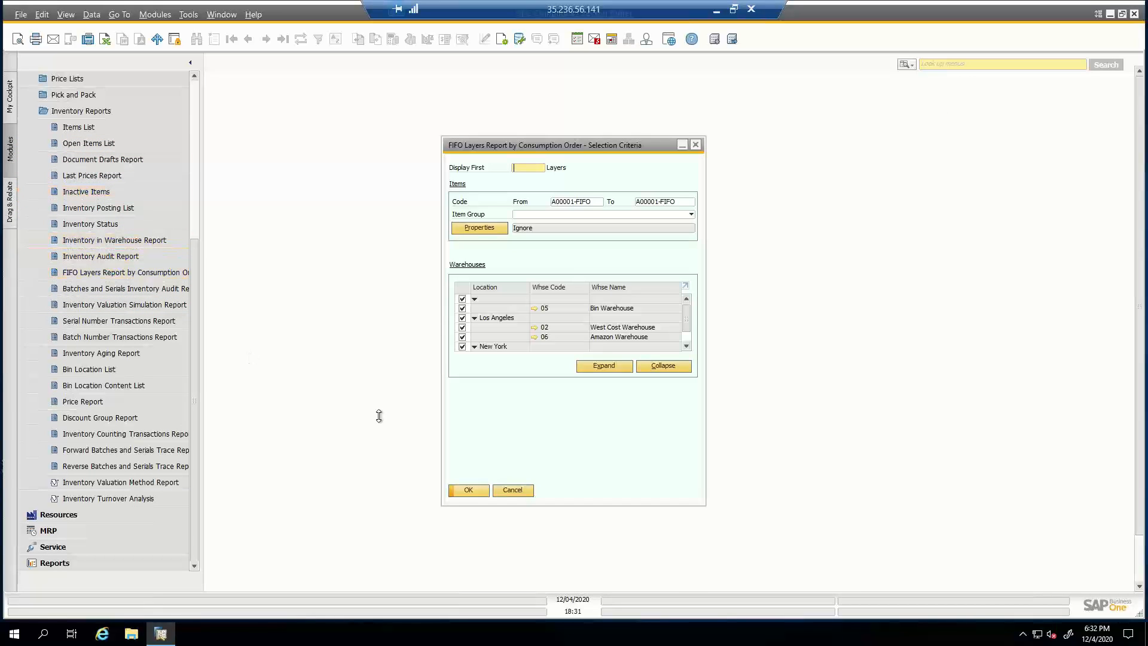
click(518, 491)
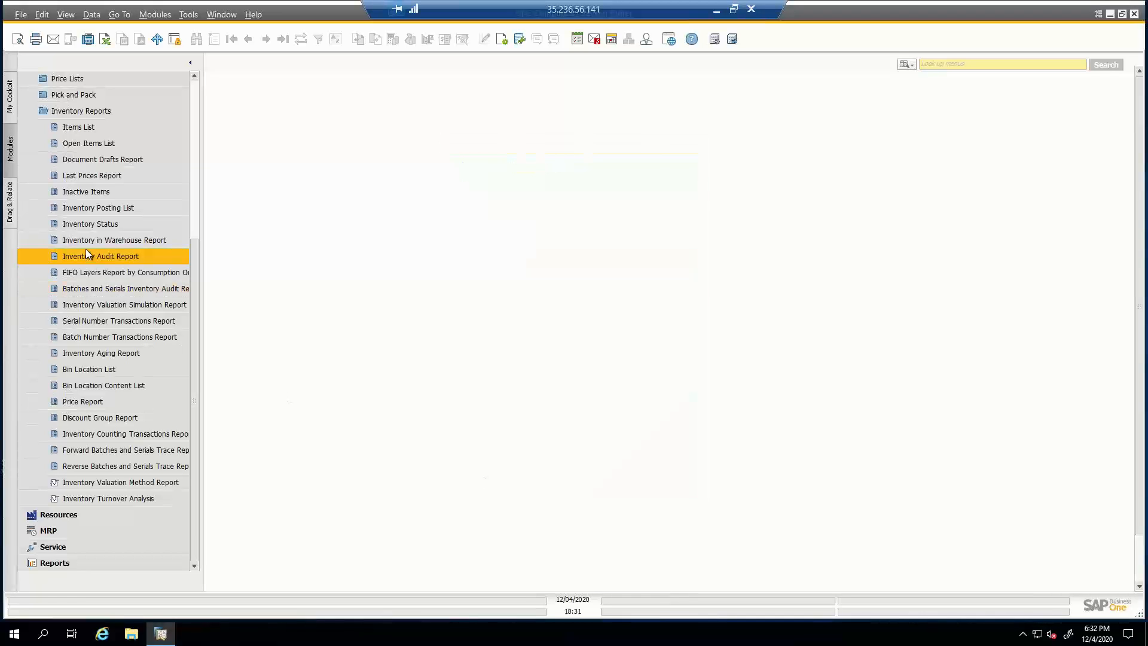
click(85, 252)
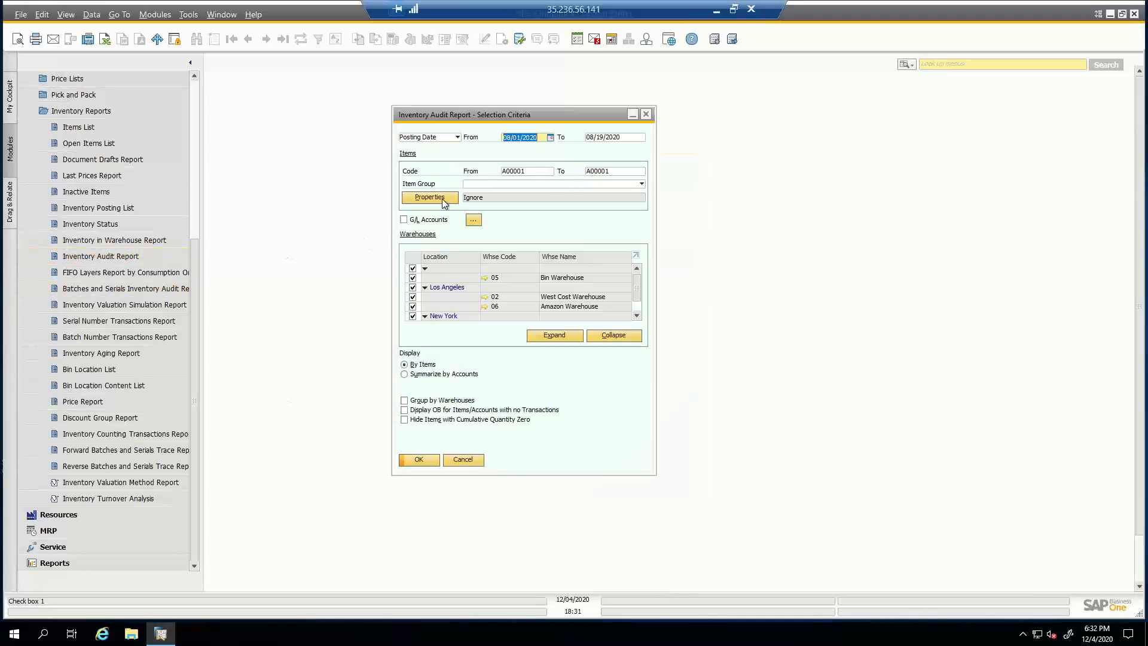
click(452, 141)
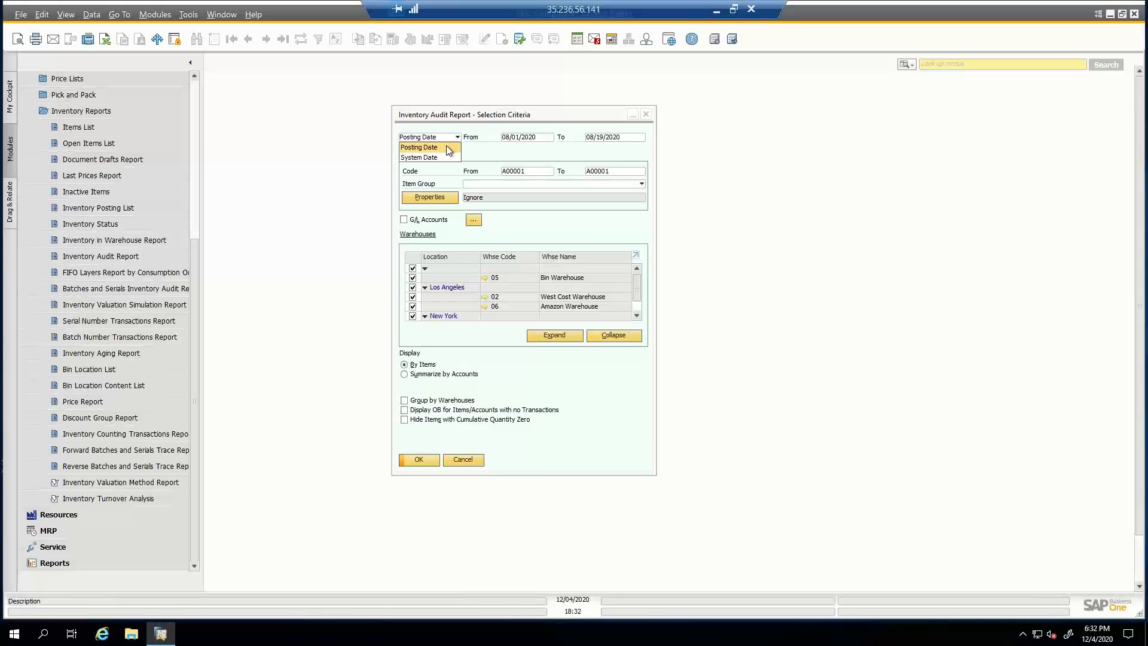
click(450, 149)
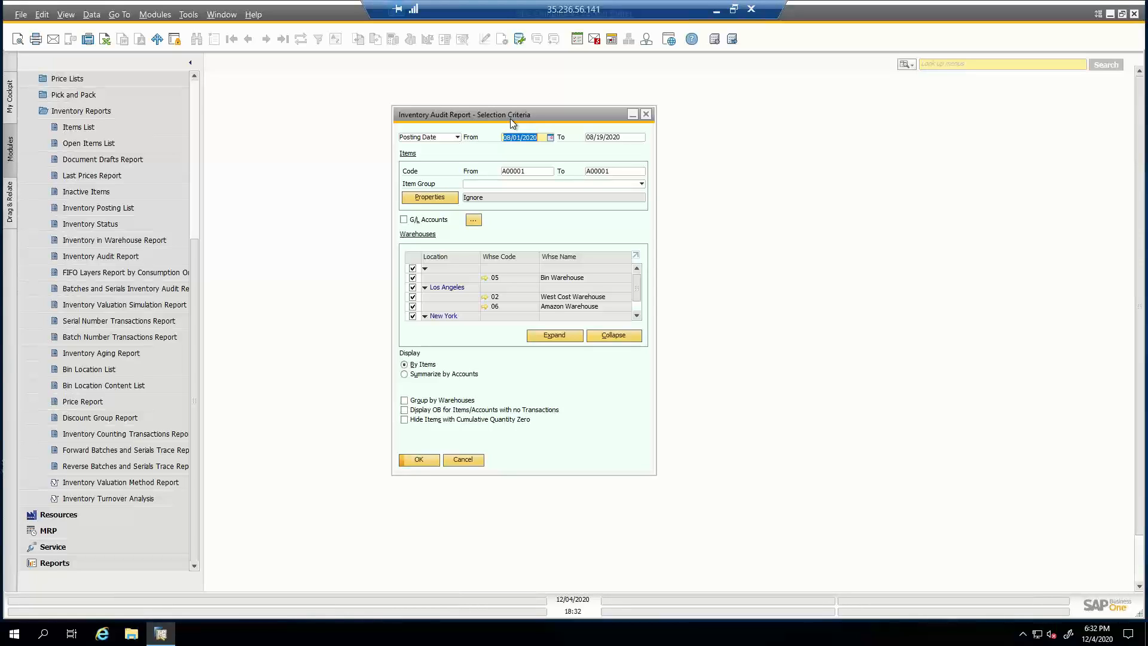
Set the Inventory Audit Report's posting date range to end at 12/31/2020 with an empty start date
text(01/01/2020)
key(Tab)
text(12/31/2020)
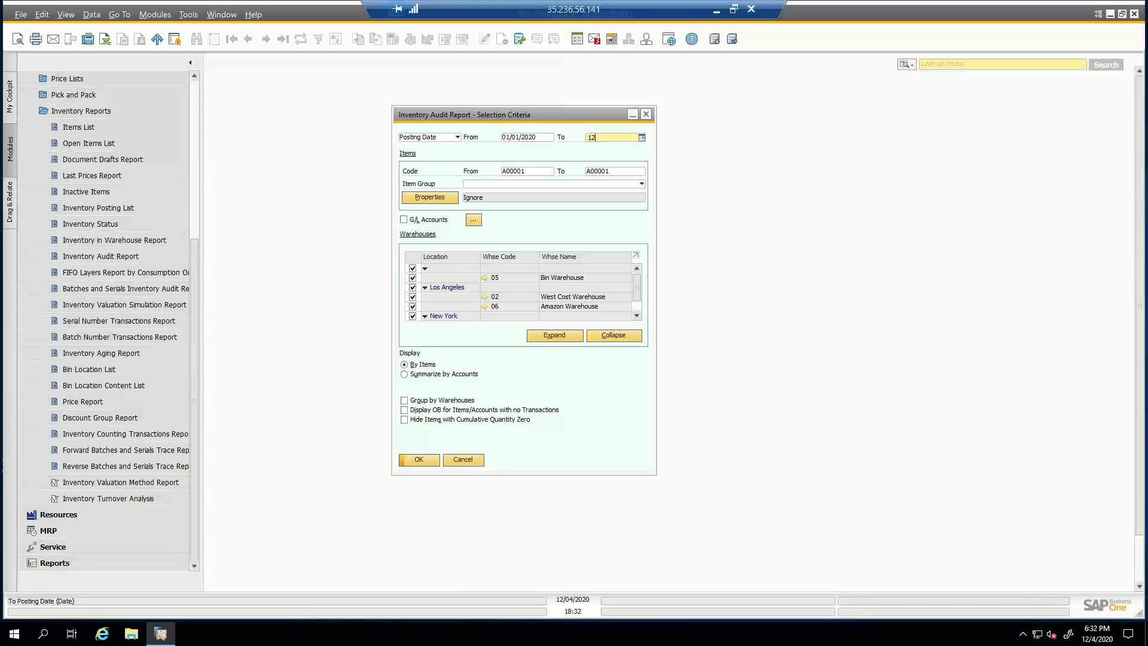
key(Tab)
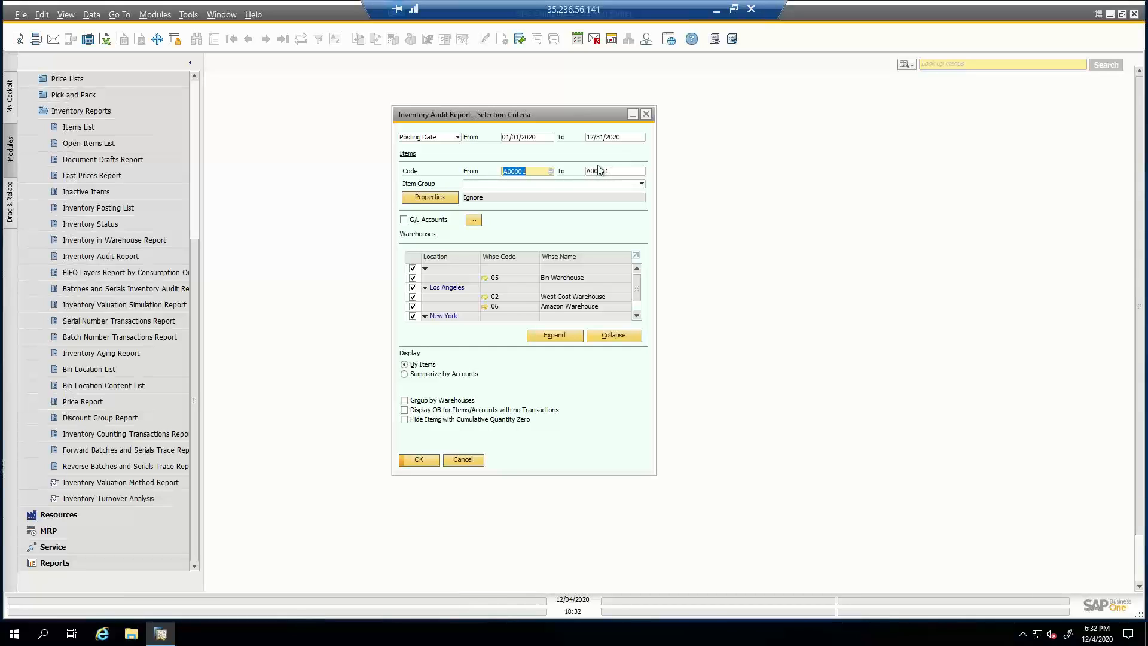
click(515, 137)
key(BackSpace)
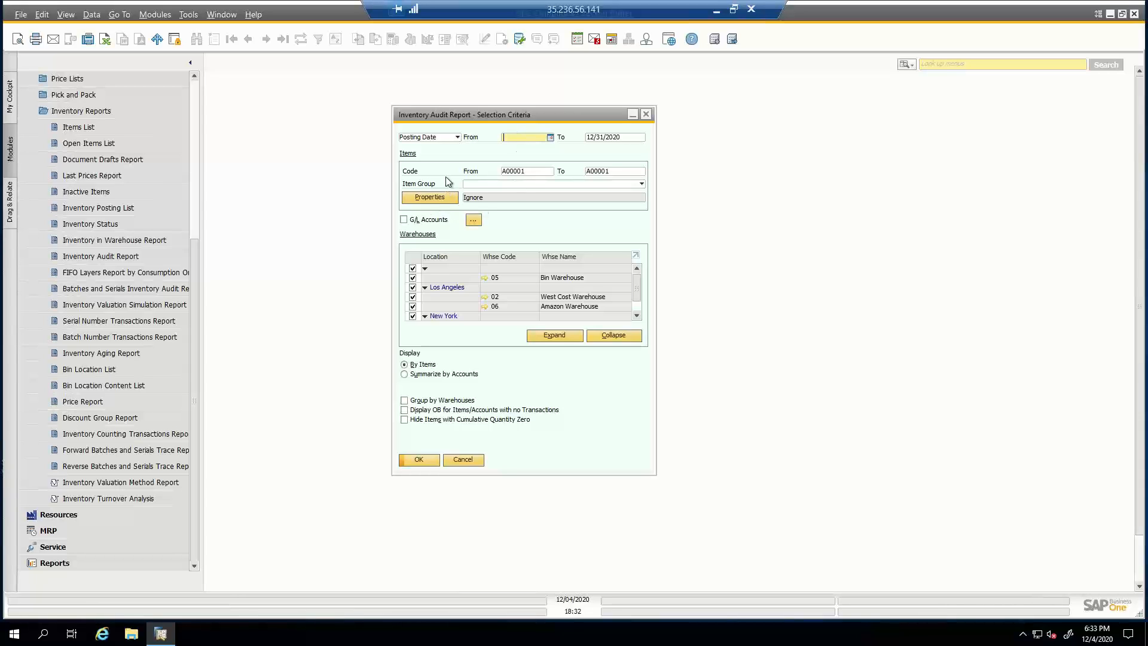
Clear the From and To item codes, and check the G/L account selection without changing it
double_click(517, 172)
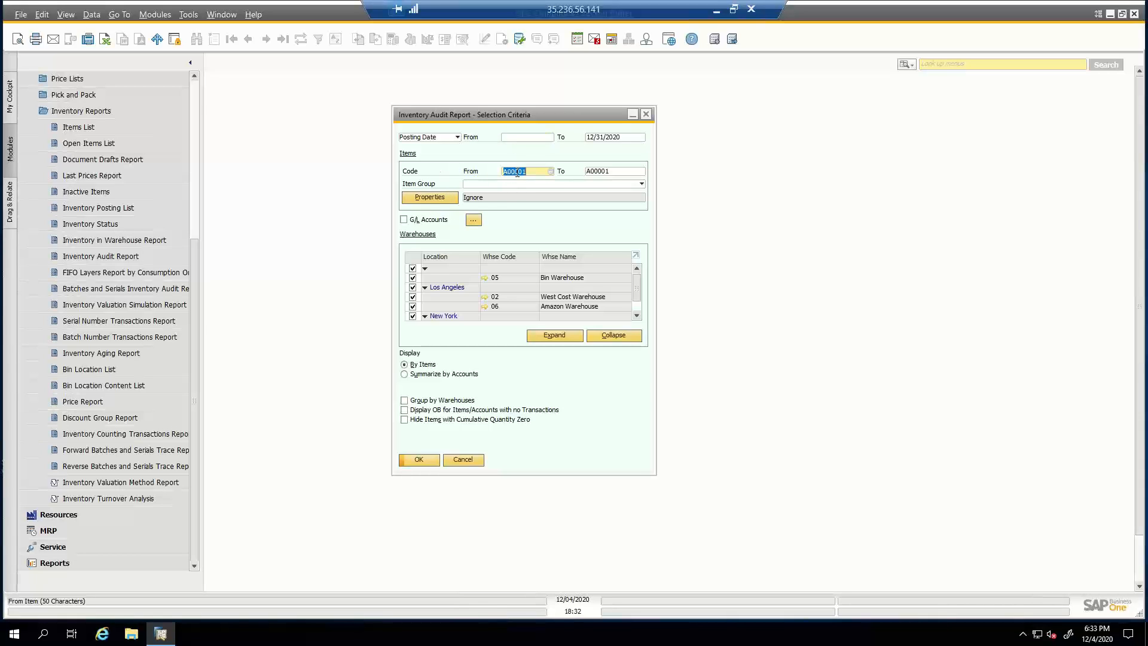
key(Delete)
double_click(610, 171)
key(Delete)
click(473, 219)
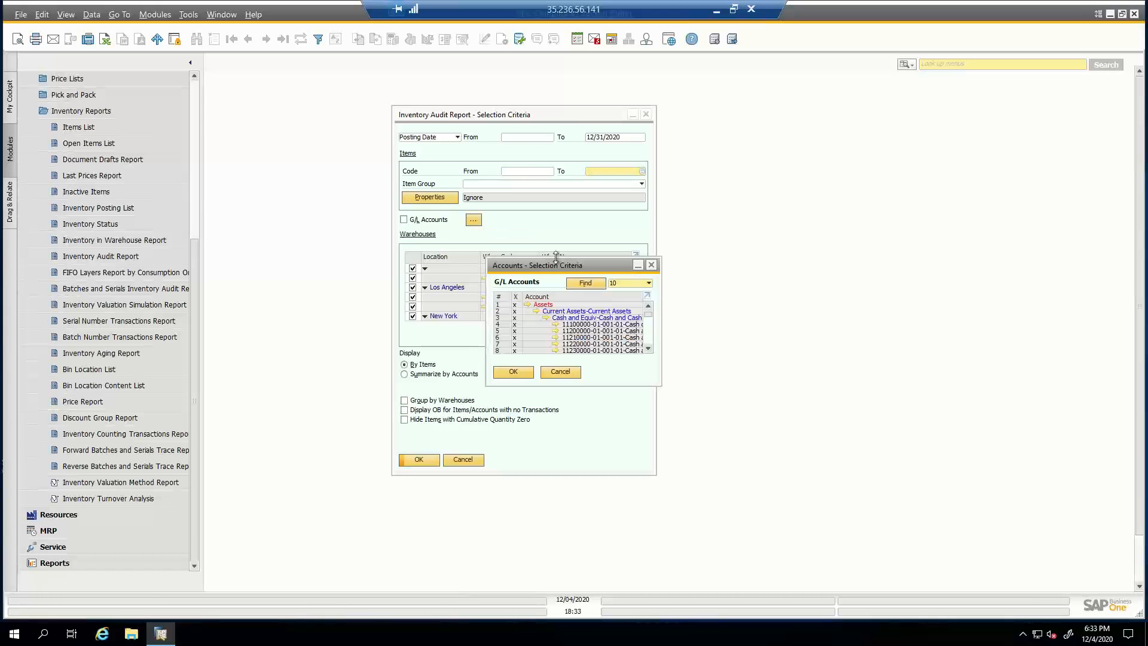
click(561, 372)
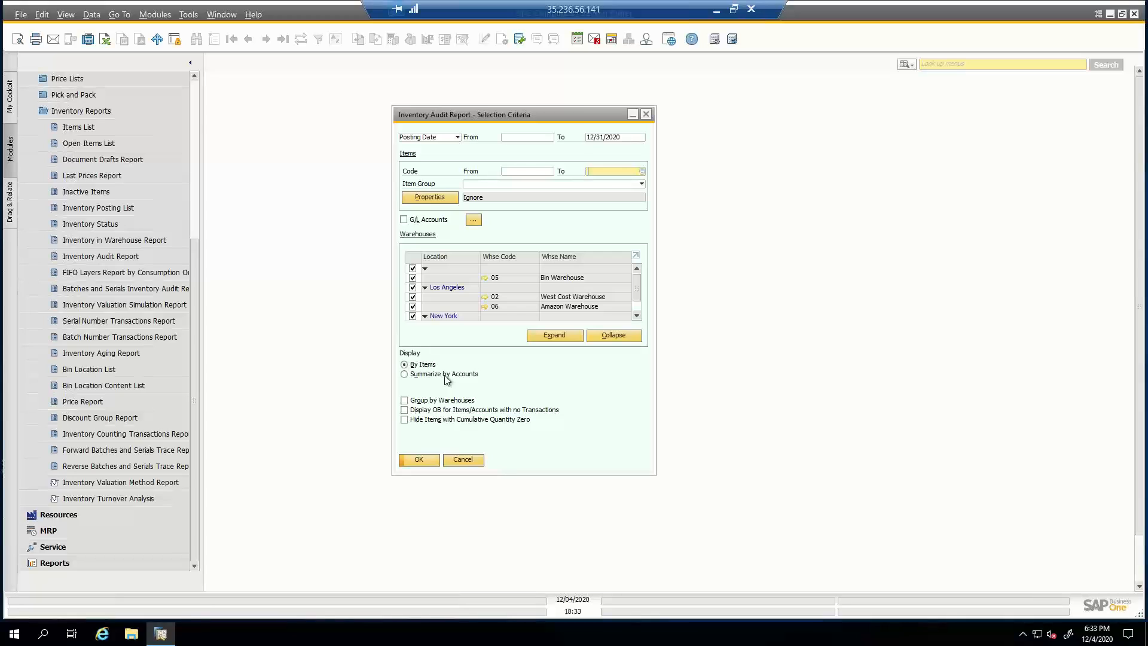
Summarize the Inventory Audit Report by accounts and run it, agreeing to continue the long operation
click(445, 375)
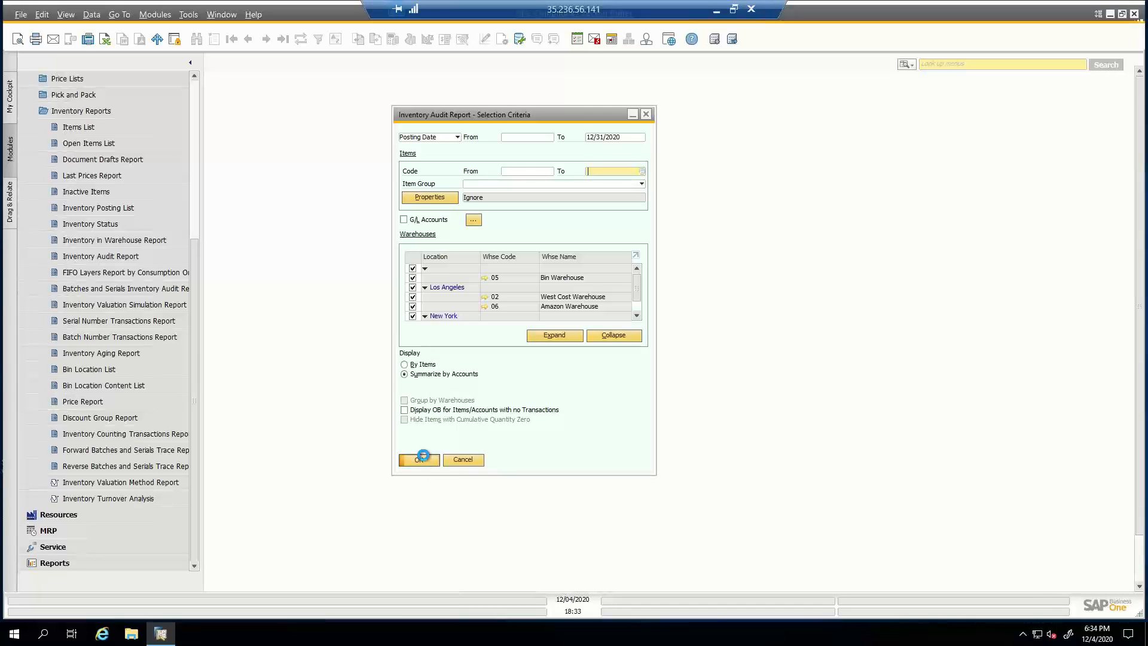
click(423, 458)
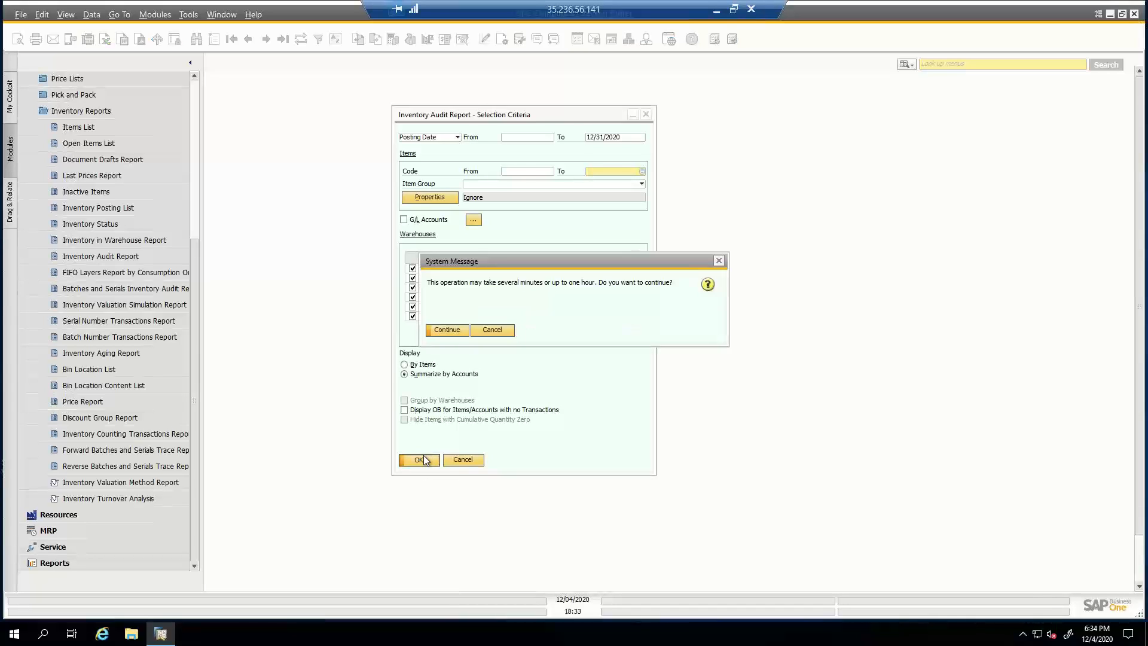
click(447, 329)
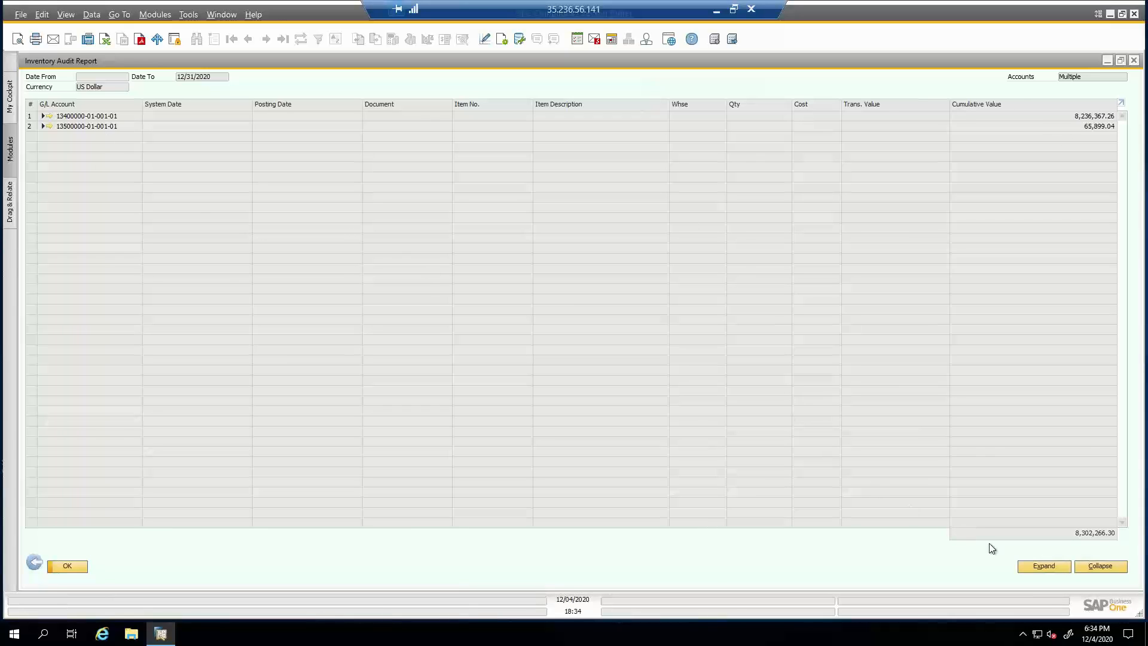
Expand all account transactions, view the Goods Receipt PO behind the PD 187 Hard Disk 3TB line, and close it
click(1042, 566)
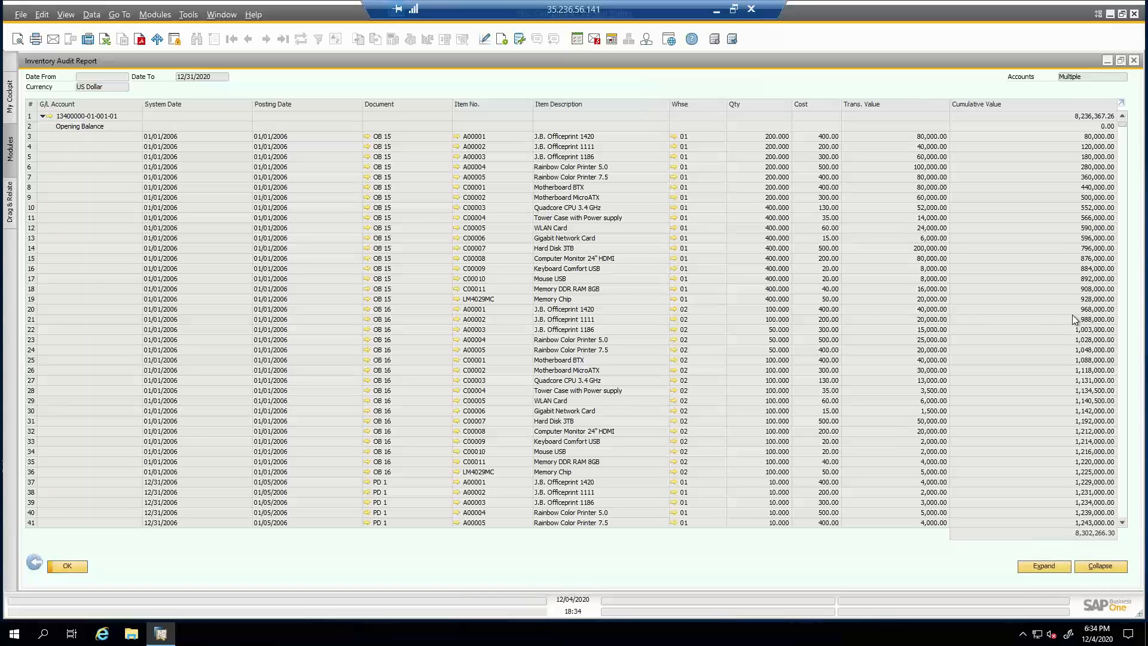
drag(1123, 124, 1122, 210)
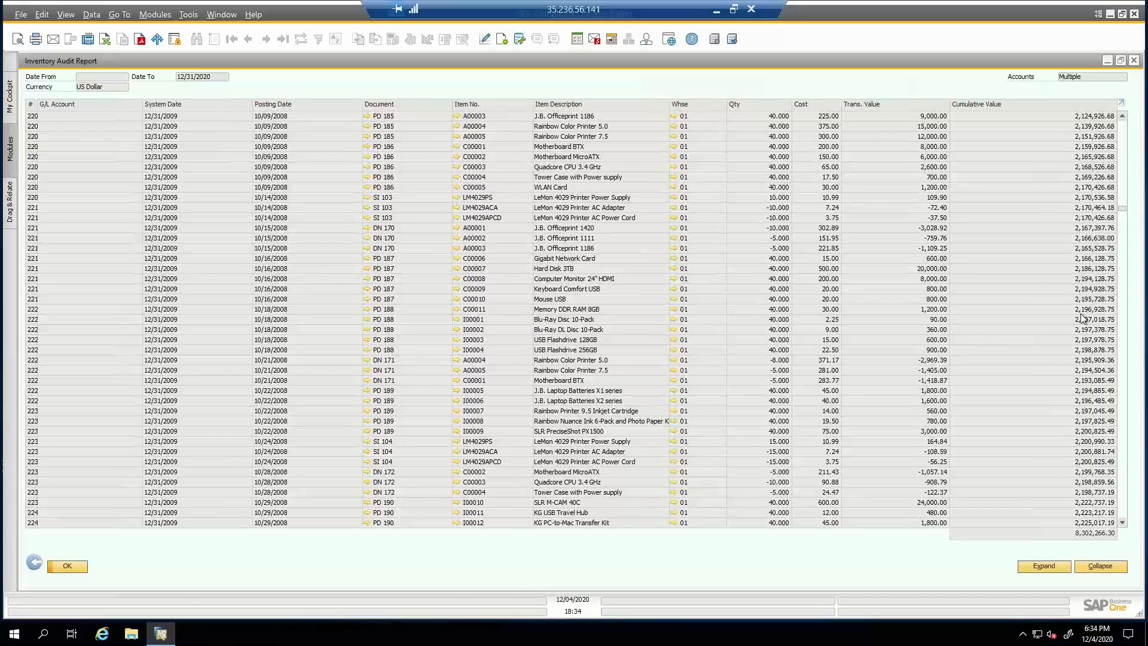
click(923, 270)
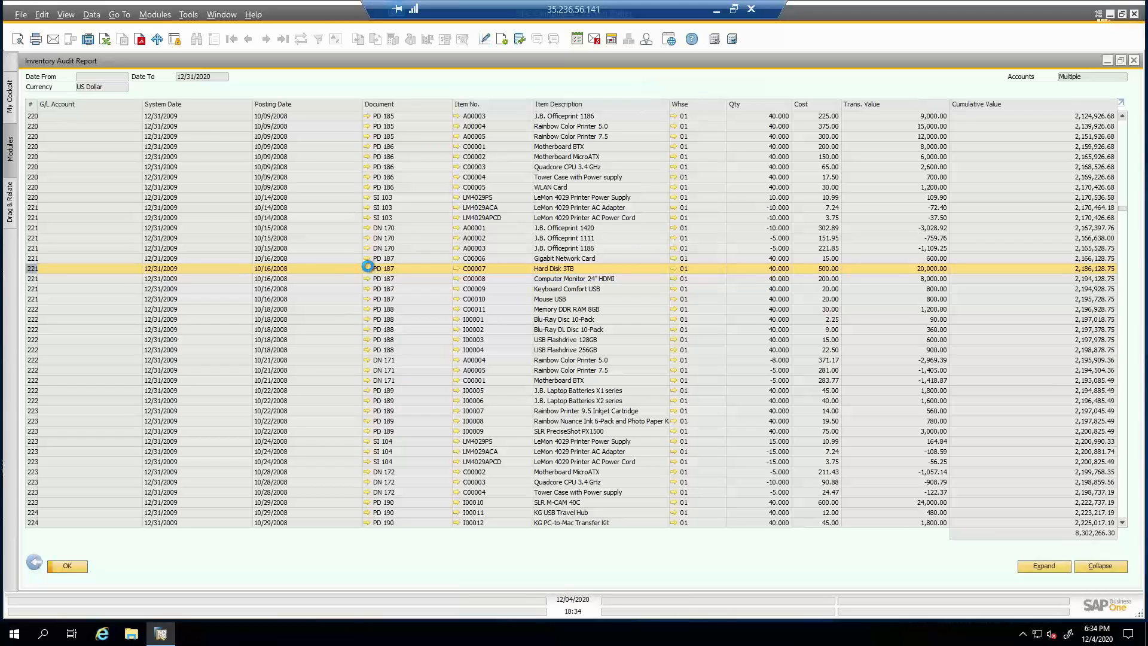
click(368, 267)
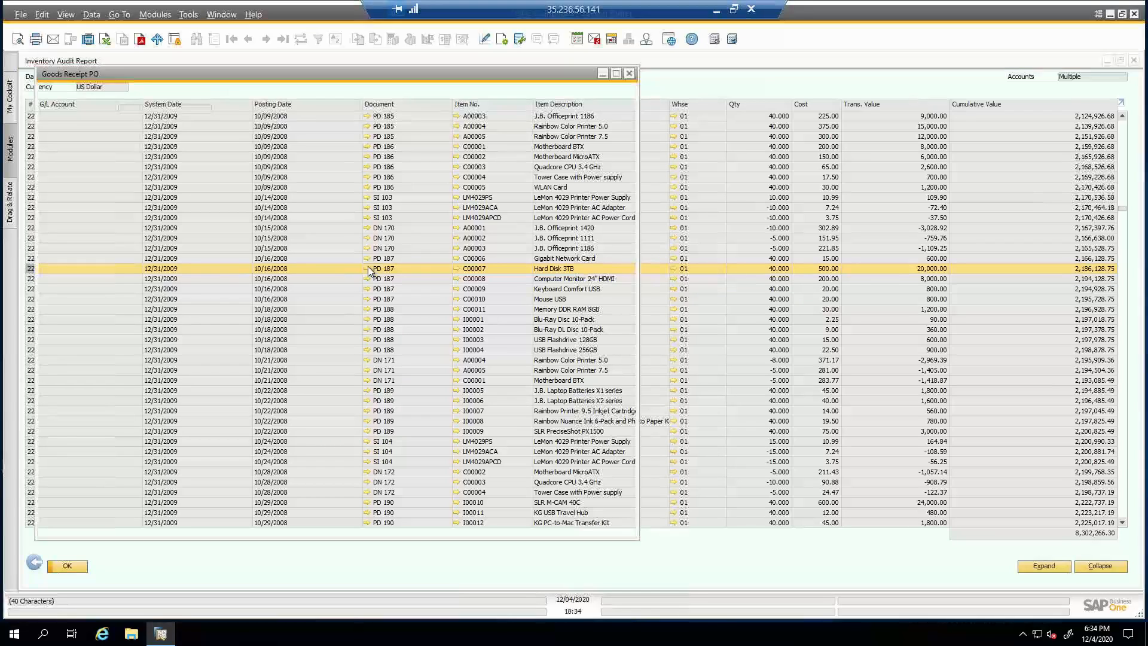
click(629, 73)
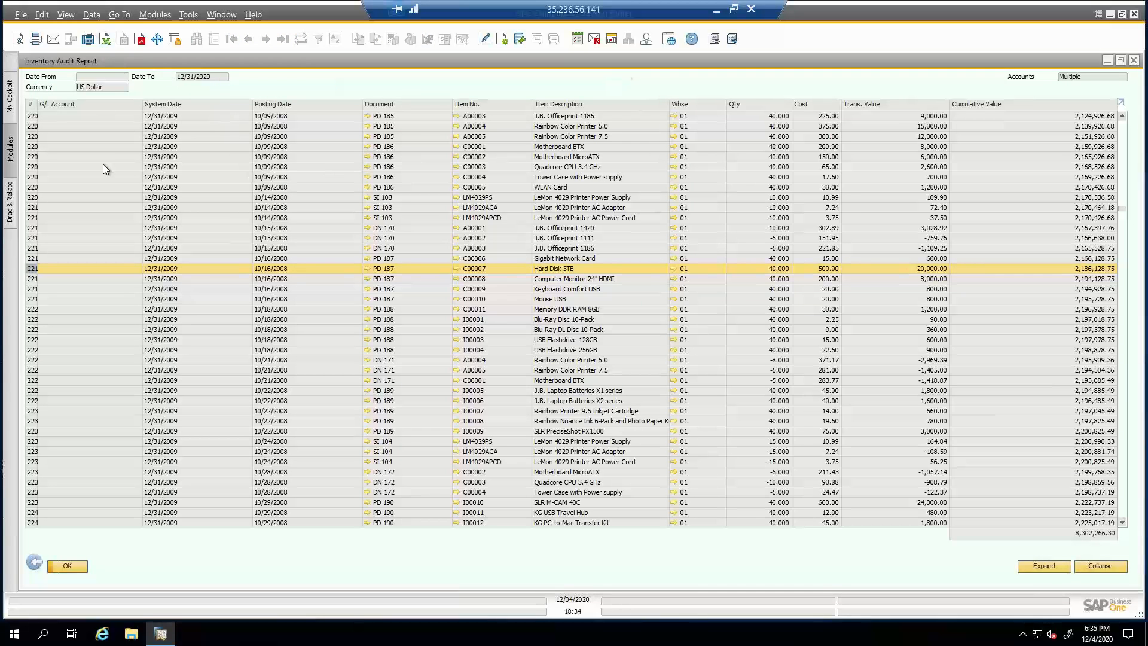
Copy the entire Inventory Audit Report table
right_click(37, 88)
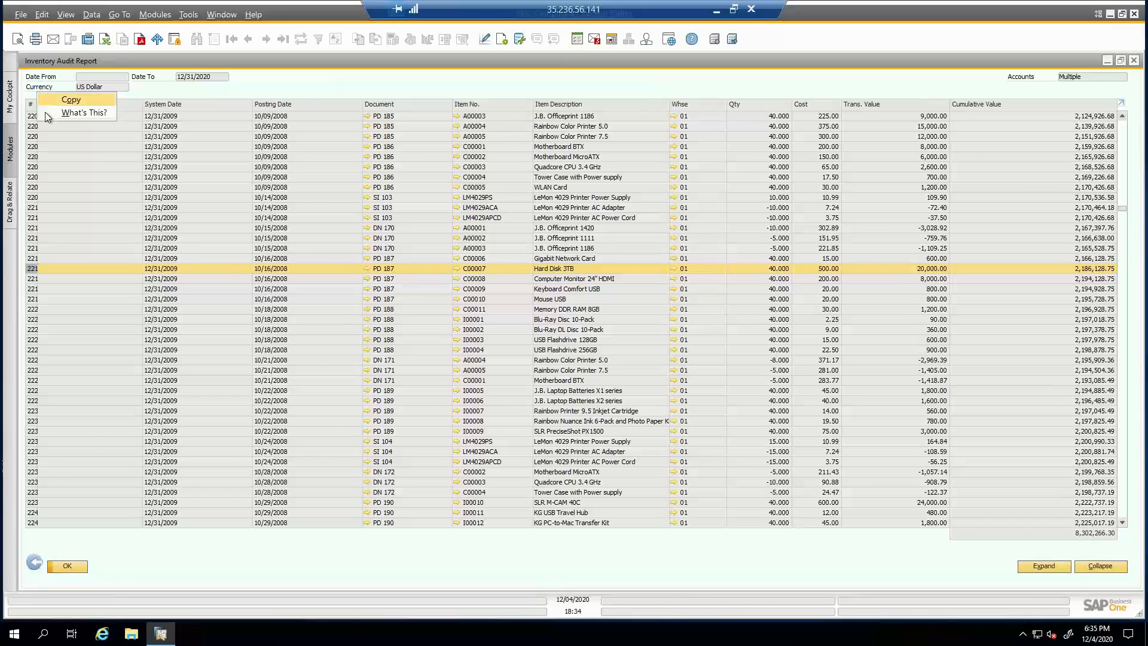
right_click(31, 105)
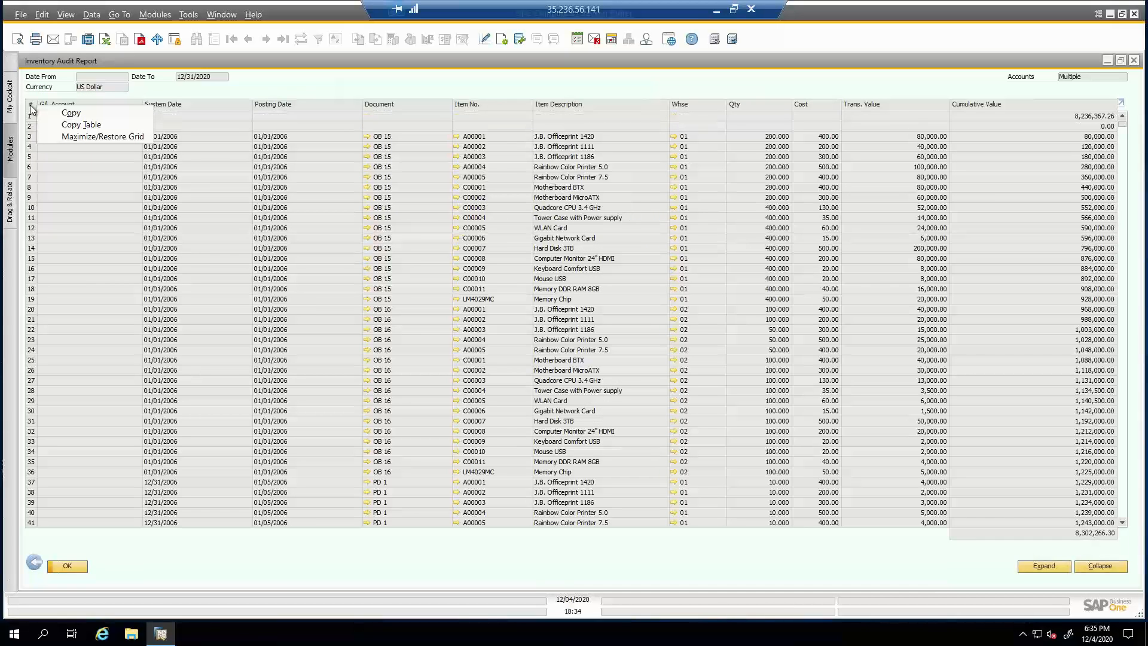
click(77, 125)
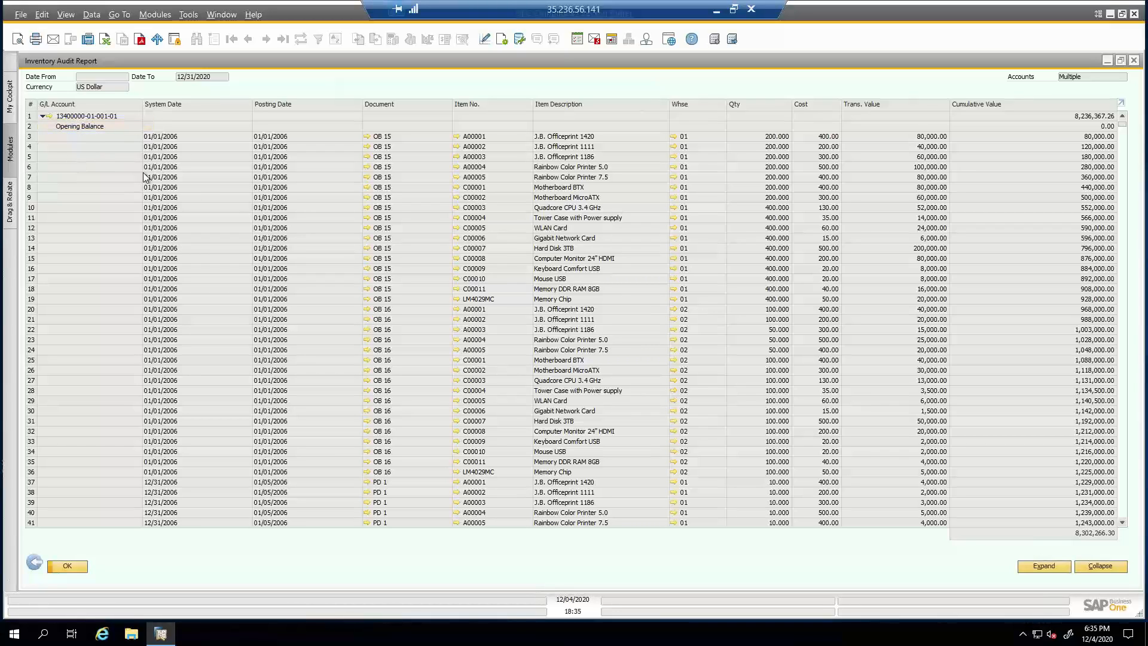
Collapse the Inventory Audit Report to its account totals and minimize its window
click(40, 116)
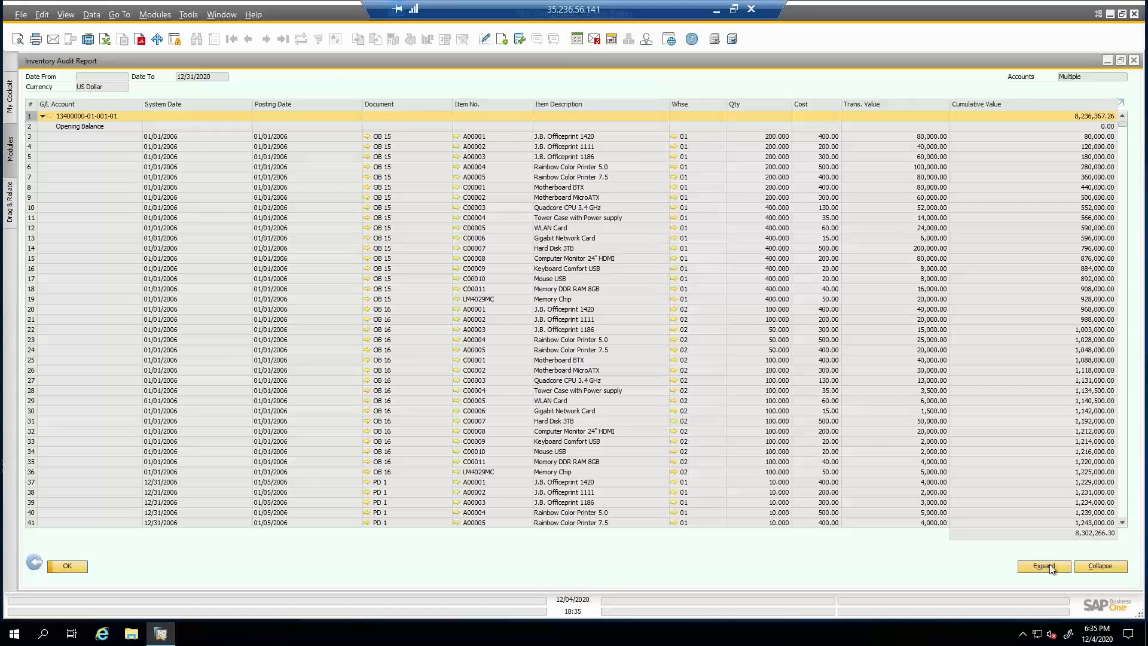
click(1099, 566)
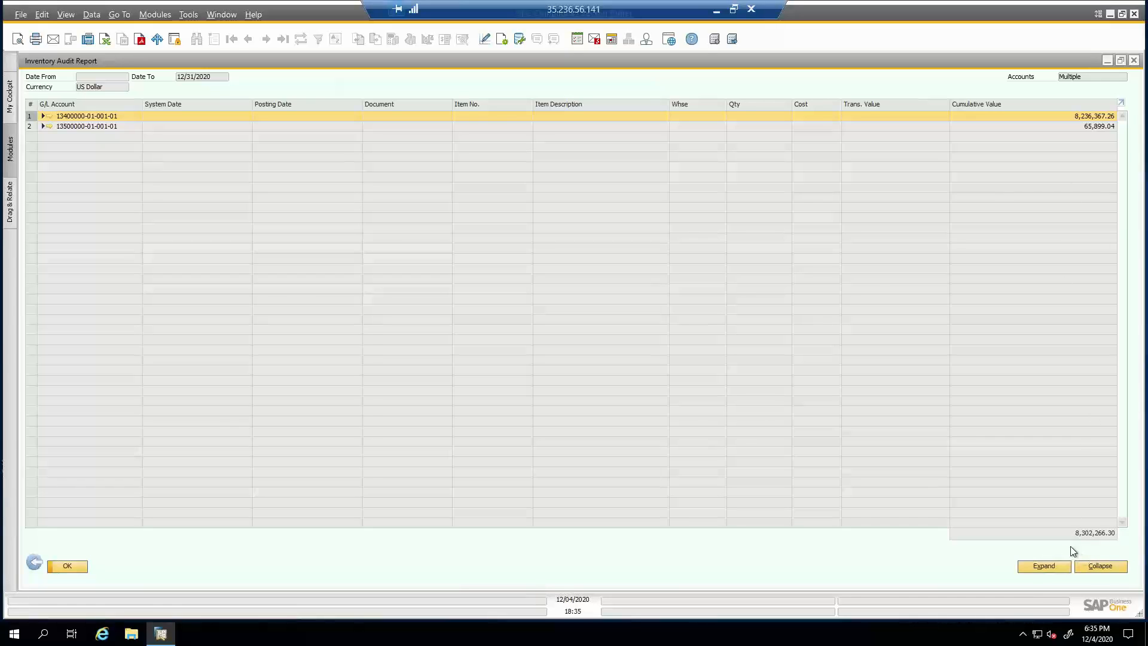
click(1106, 62)
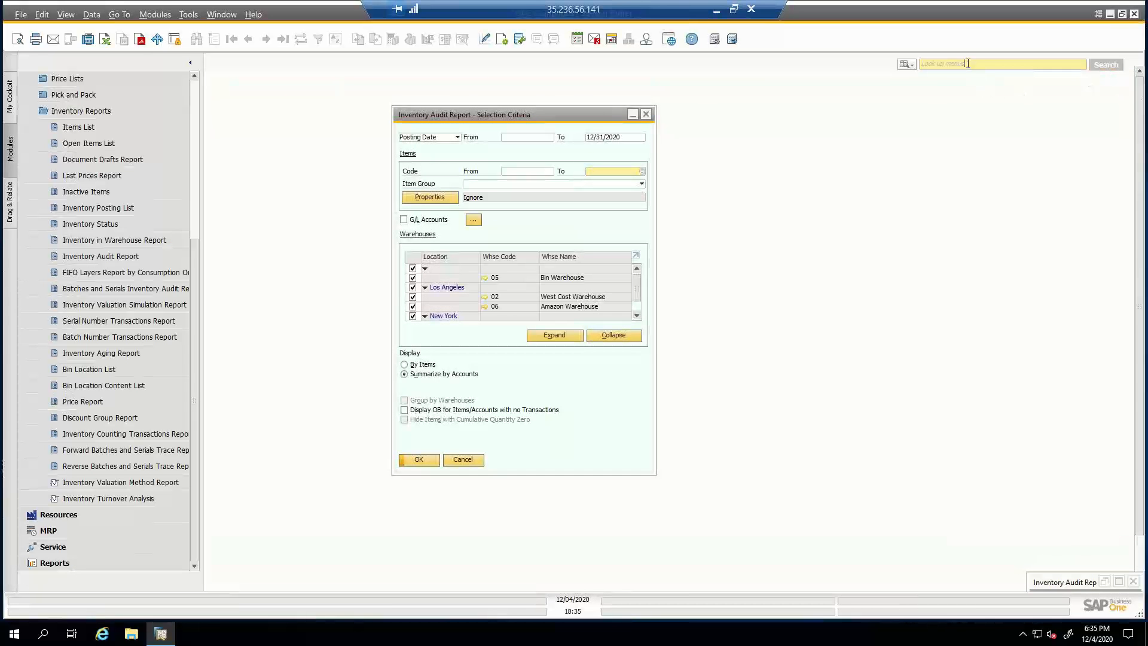
Run the Balance Sheet up to 12/31/2020 to compare inventory balances, and close it and both reports' selection criteria
click(969, 63)
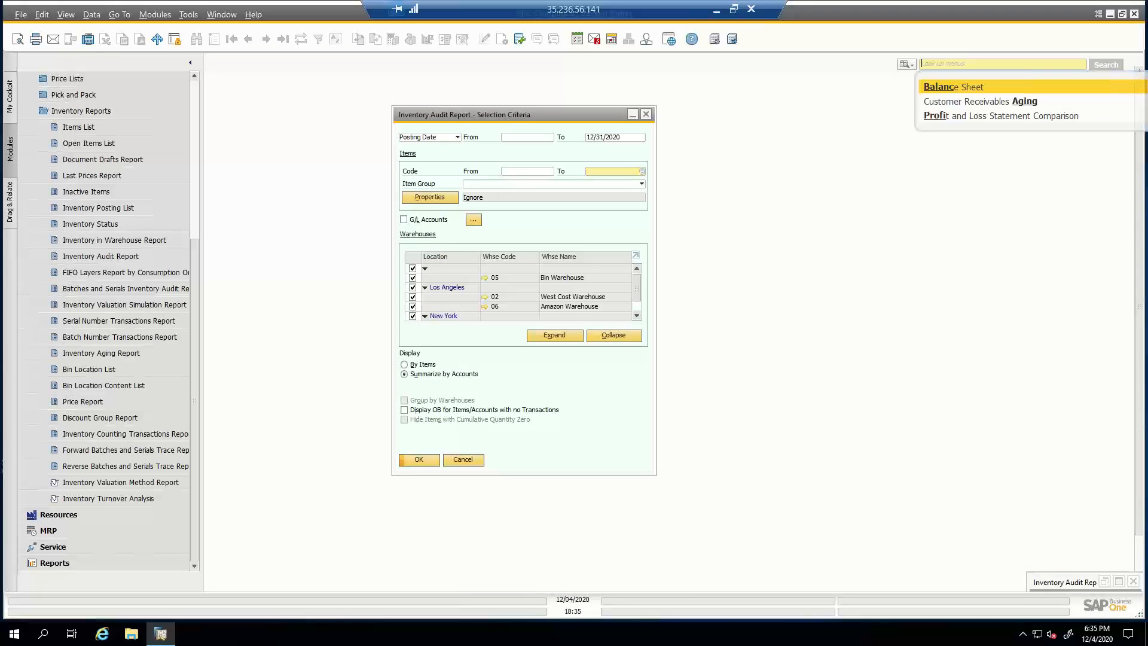
text(balance)
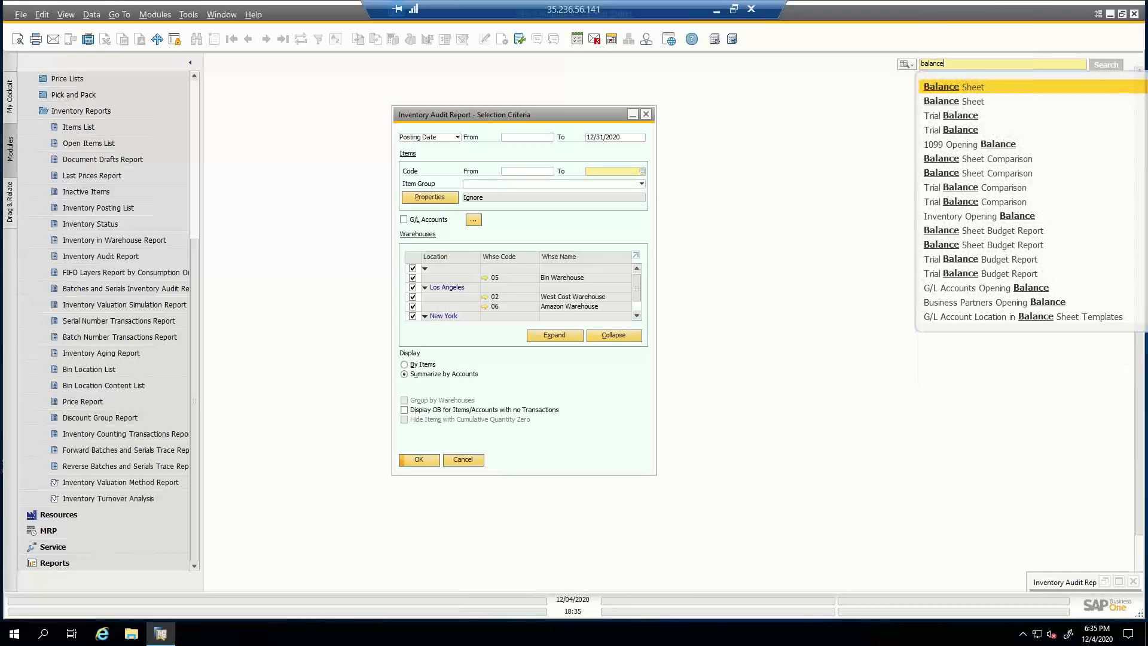
key(Return)
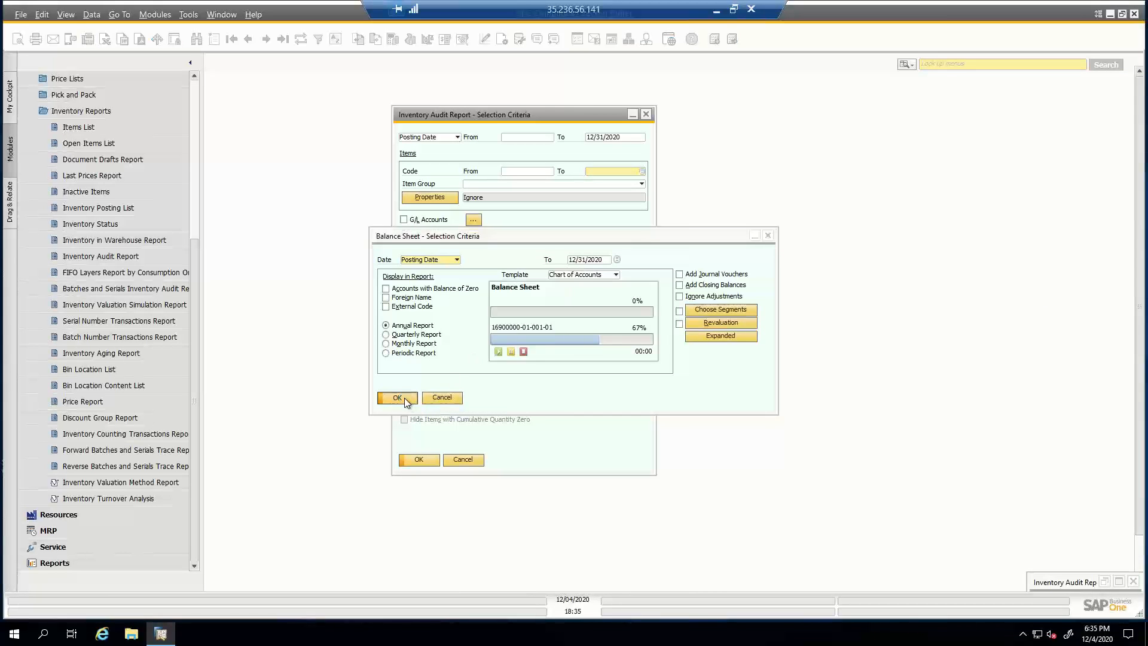
double_click(997, 227)
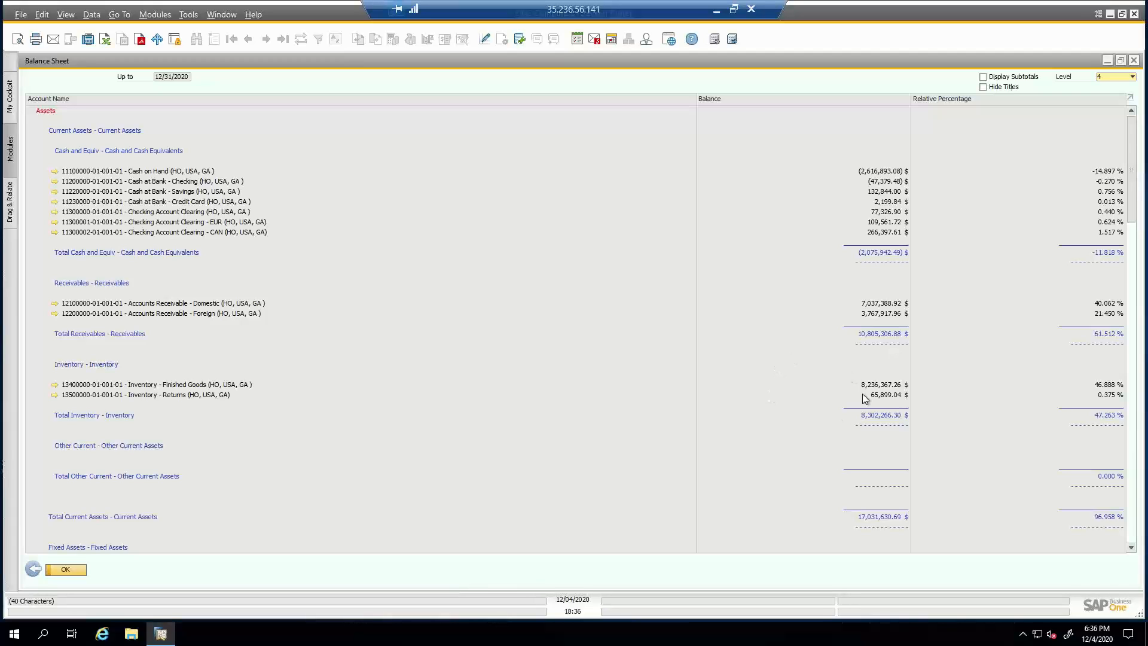
click(34, 569)
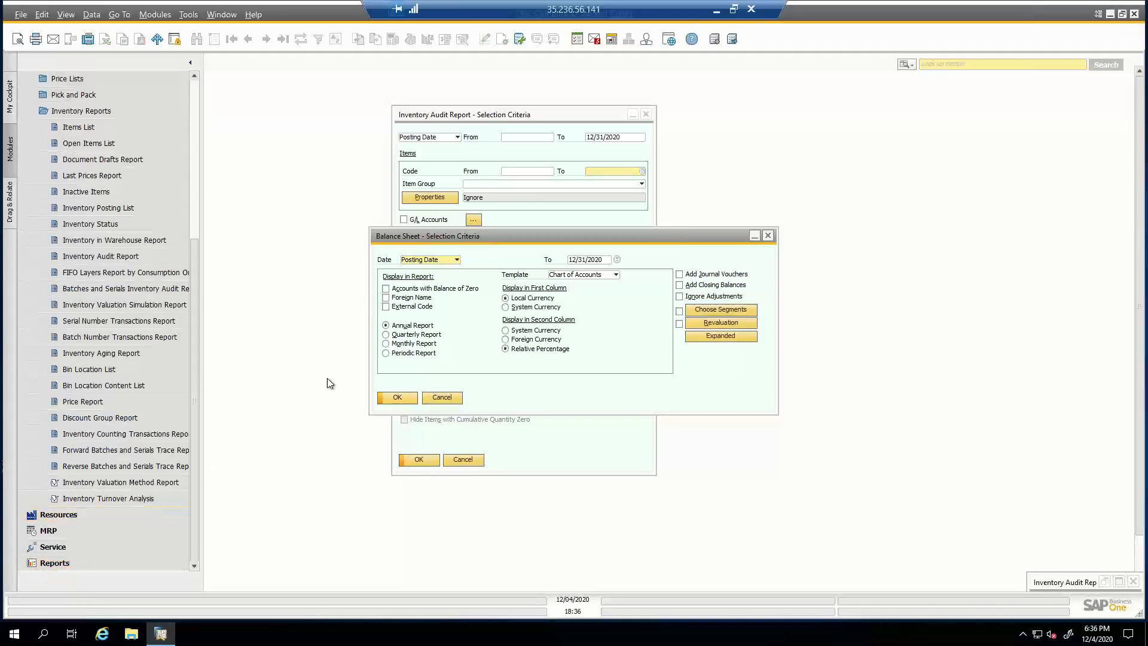
click(441, 398)
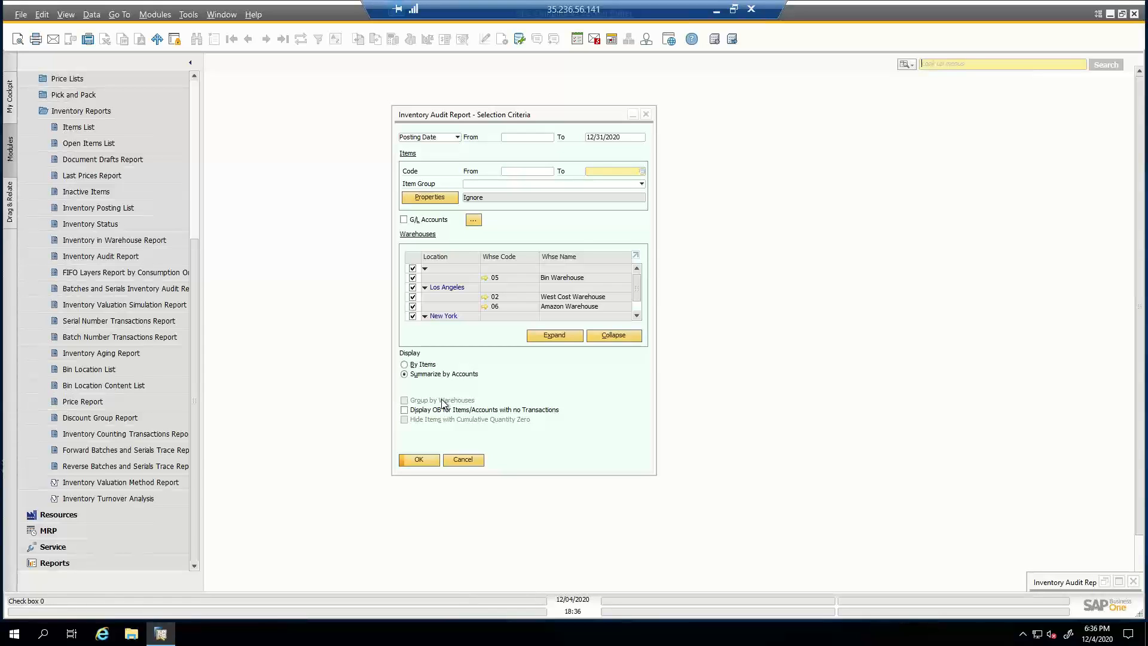
click(462, 459)
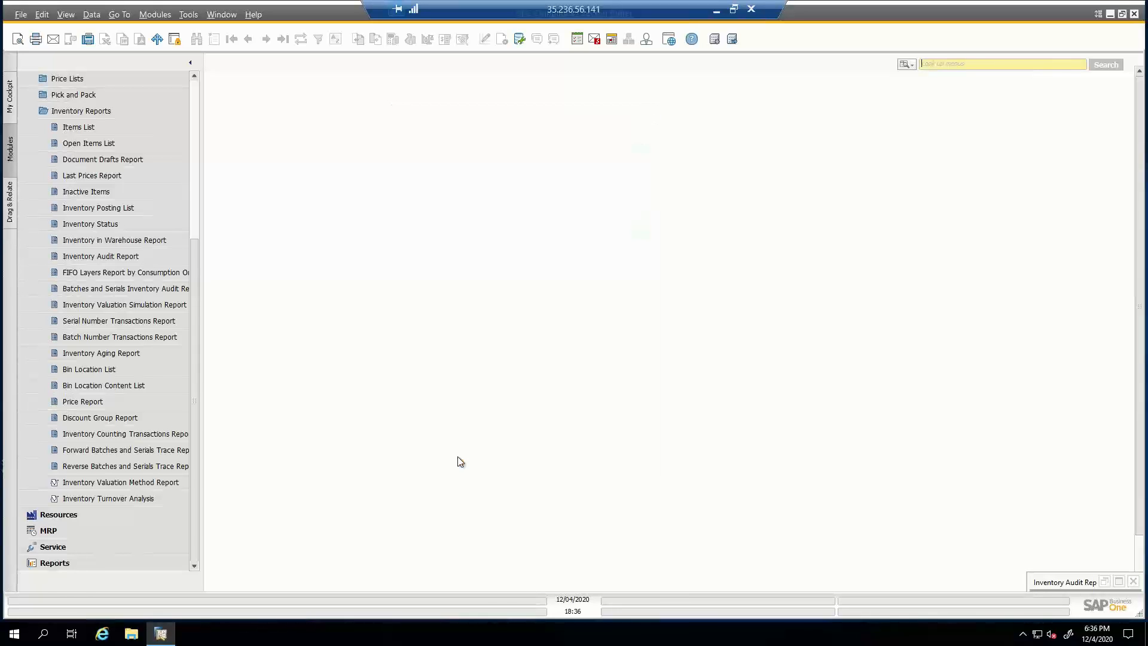
Search for "general" and open the General Ledger selection criteria
click(193, 102)
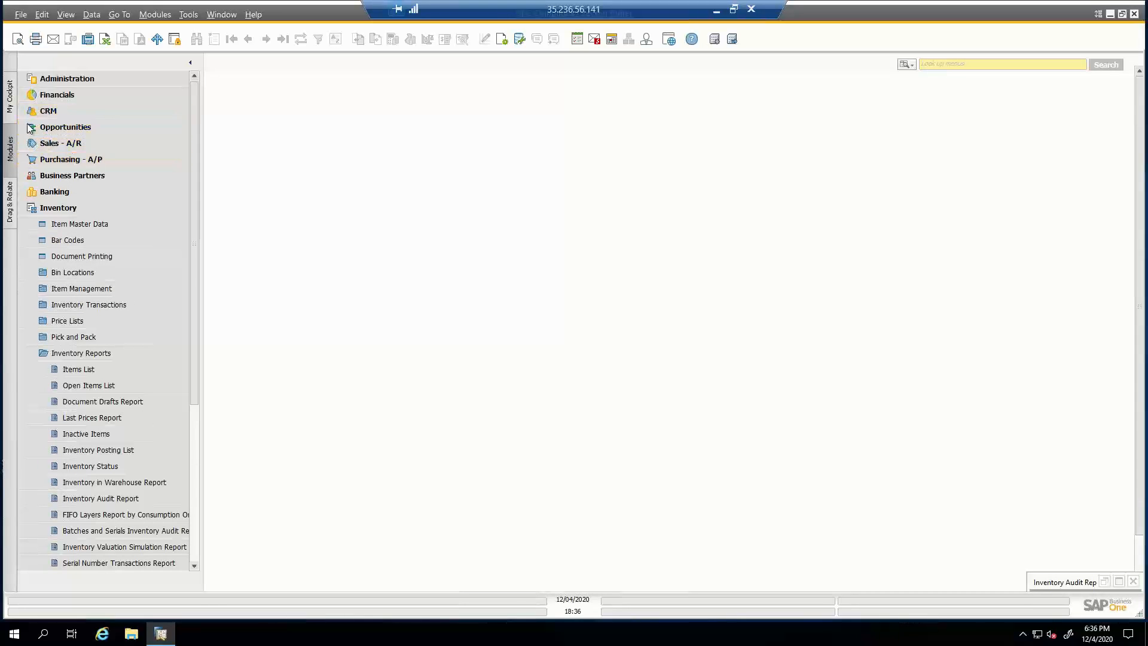
click(976, 64)
text(general)
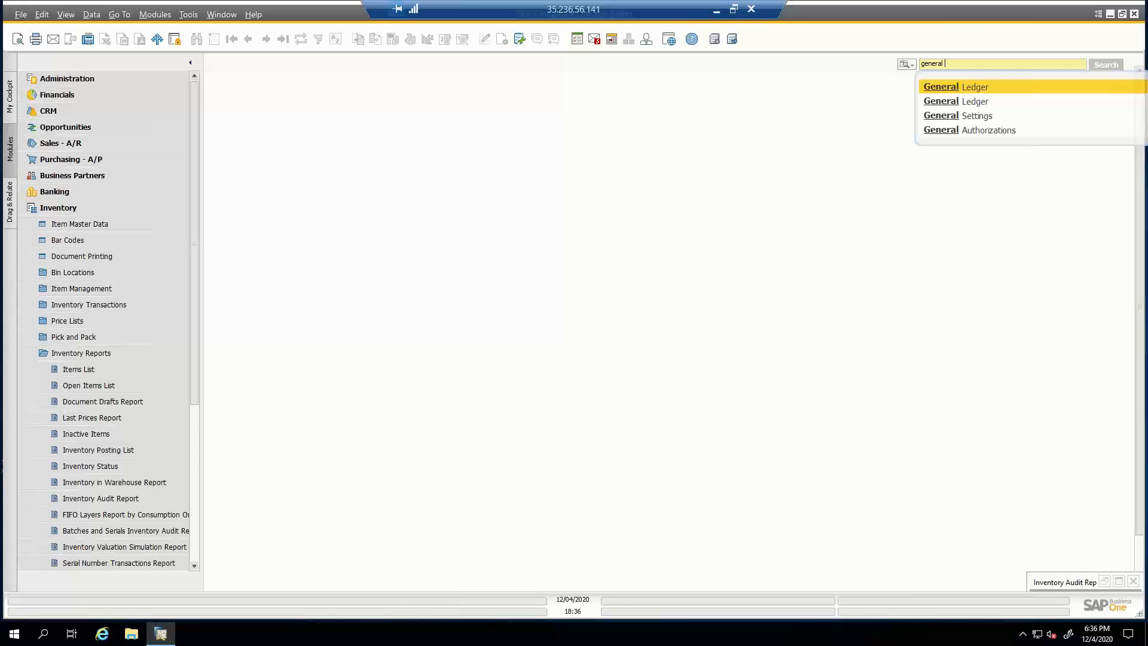
key(Return)
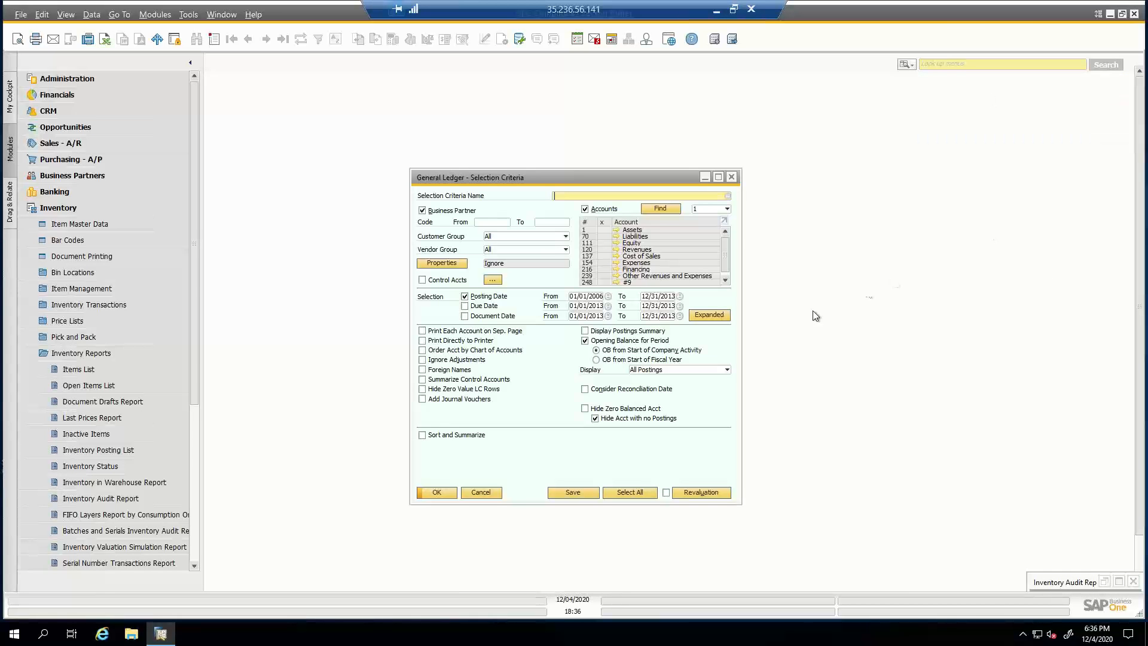
Include Journal Entry as an original journal in the General Ledger's expanded selection criteria and update them
click(705, 312)
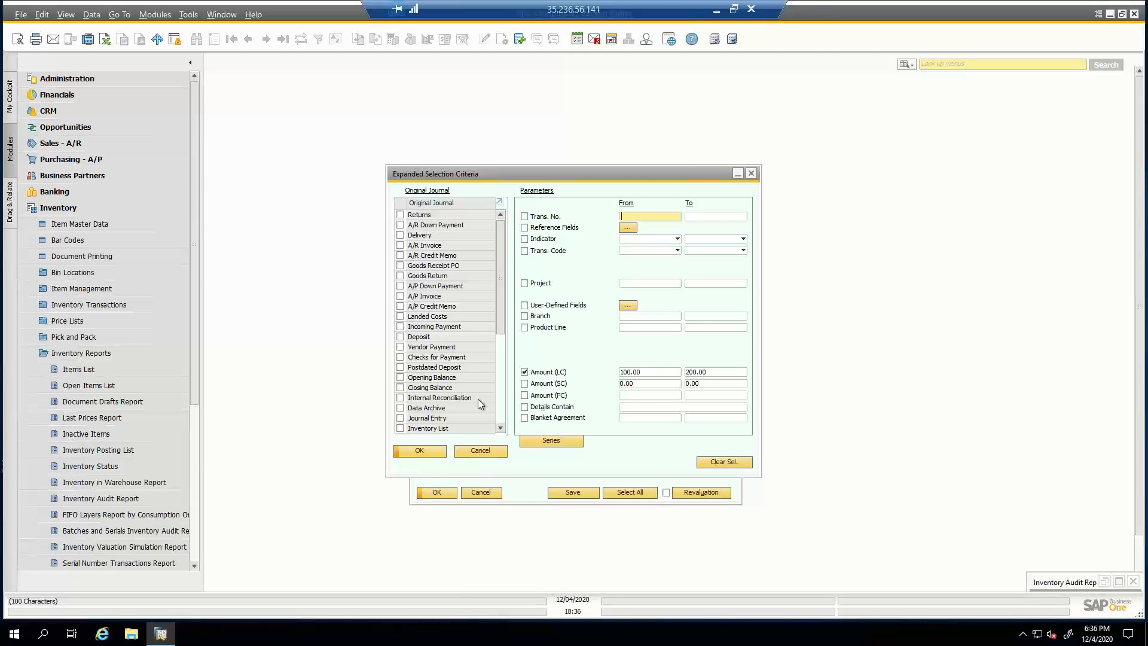
click(401, 418)
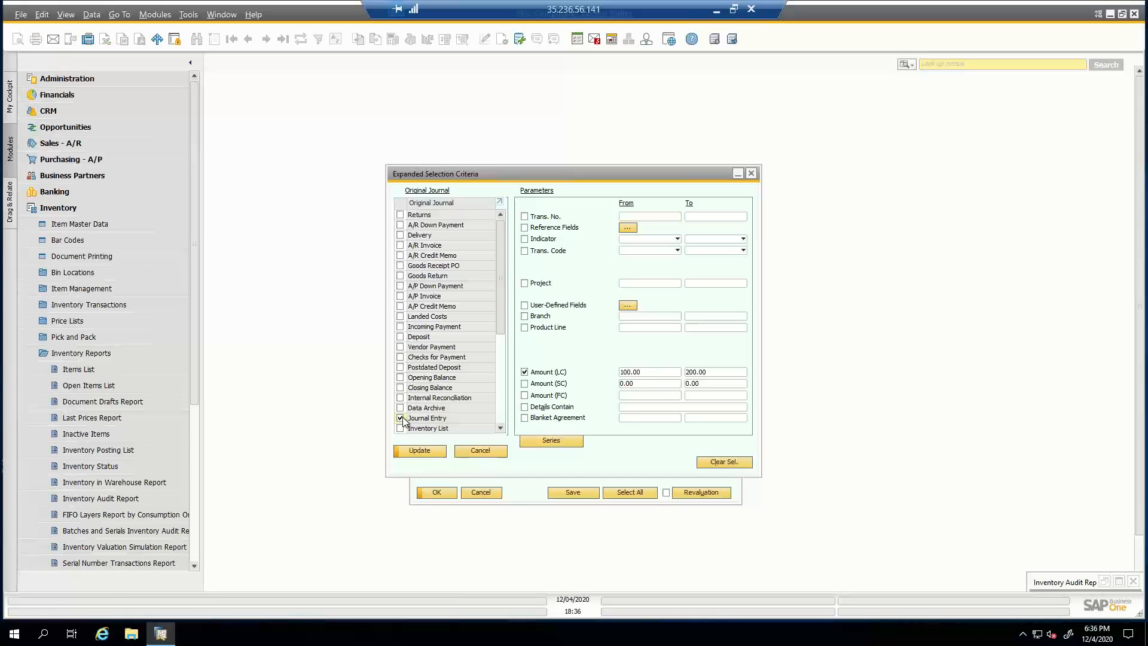
click(420, 450)
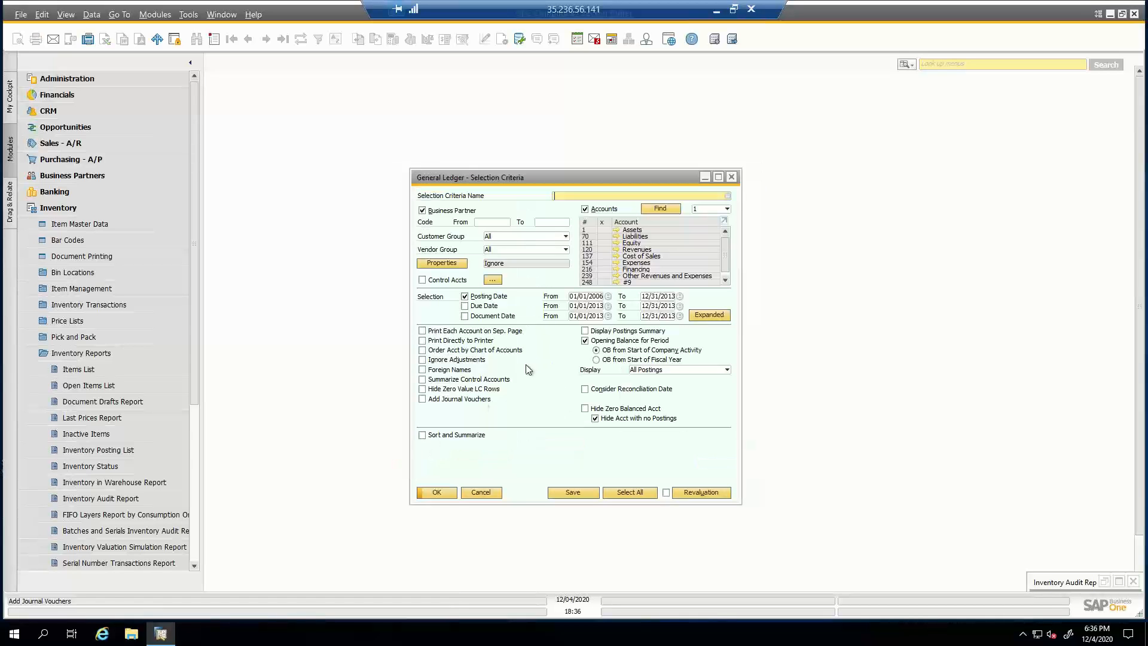
View the available rules for finding G/L accounts by account code, cancel the search, and close the General Ledger selection criteria
click(659, 209)
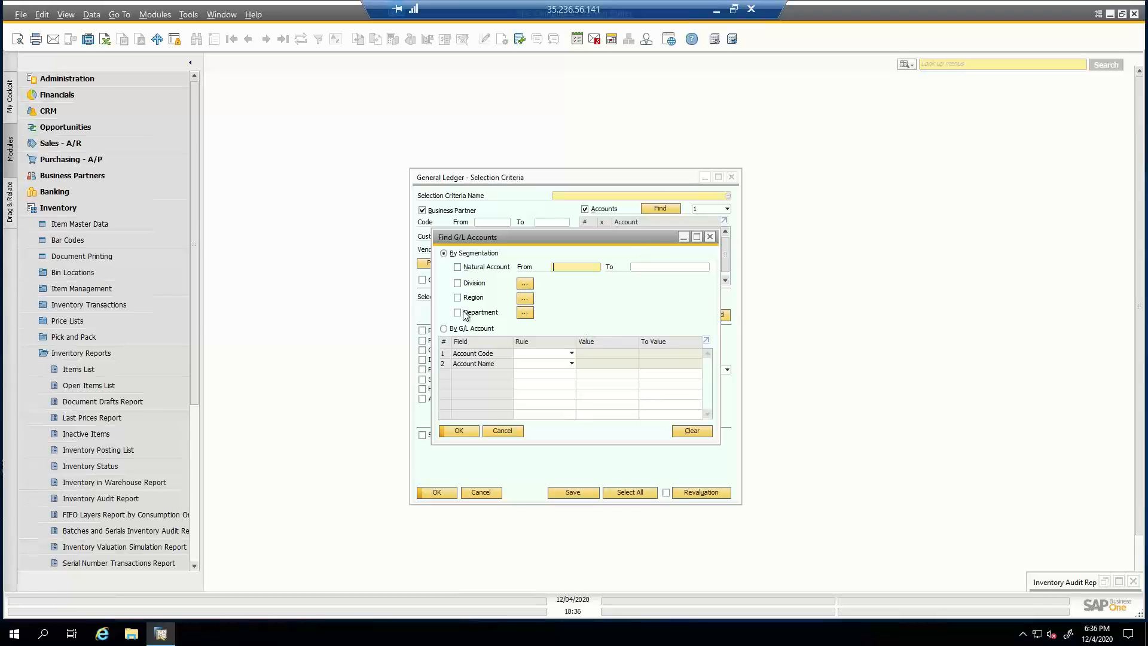
click(550, 354)
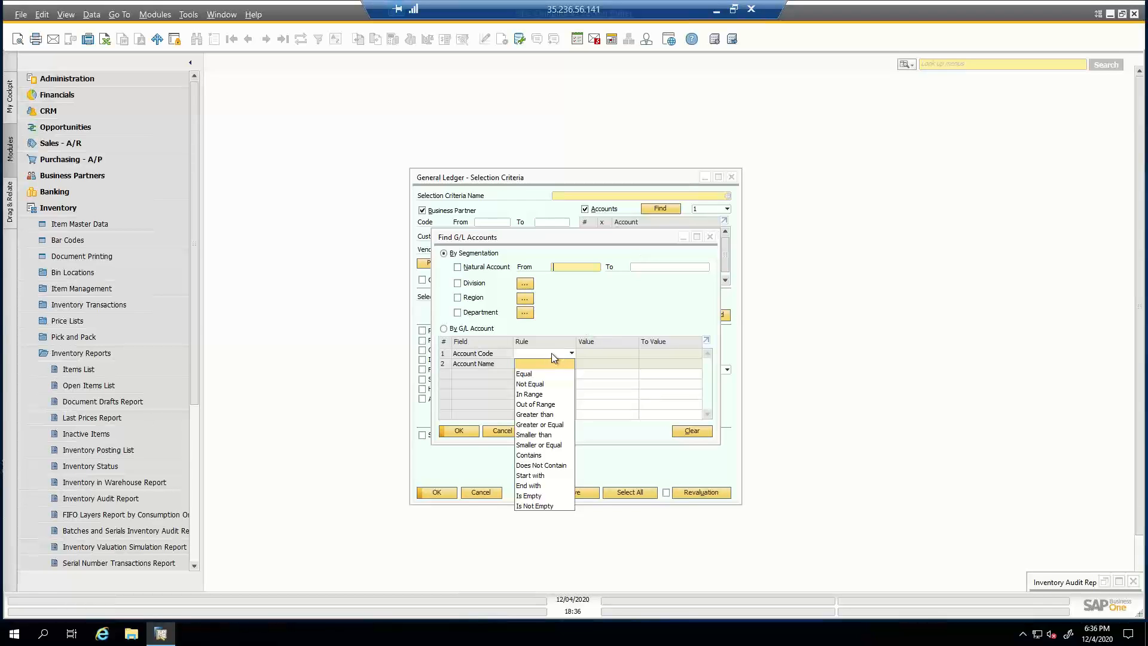
click(551, 353)
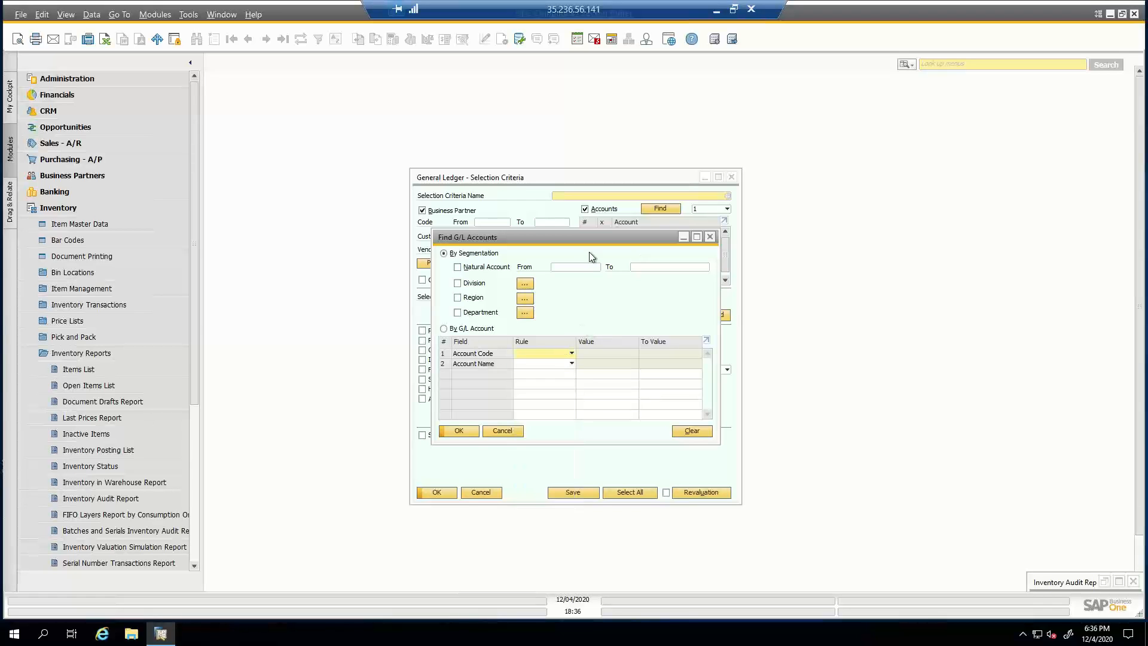
click(502, 430)
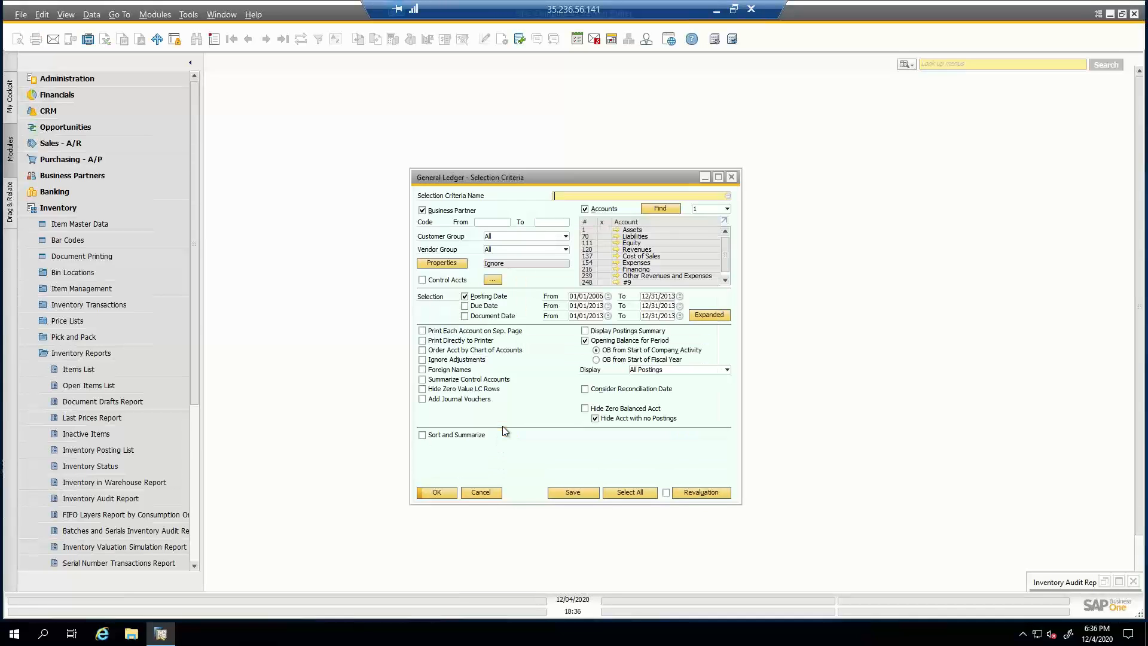
click(486, 491)
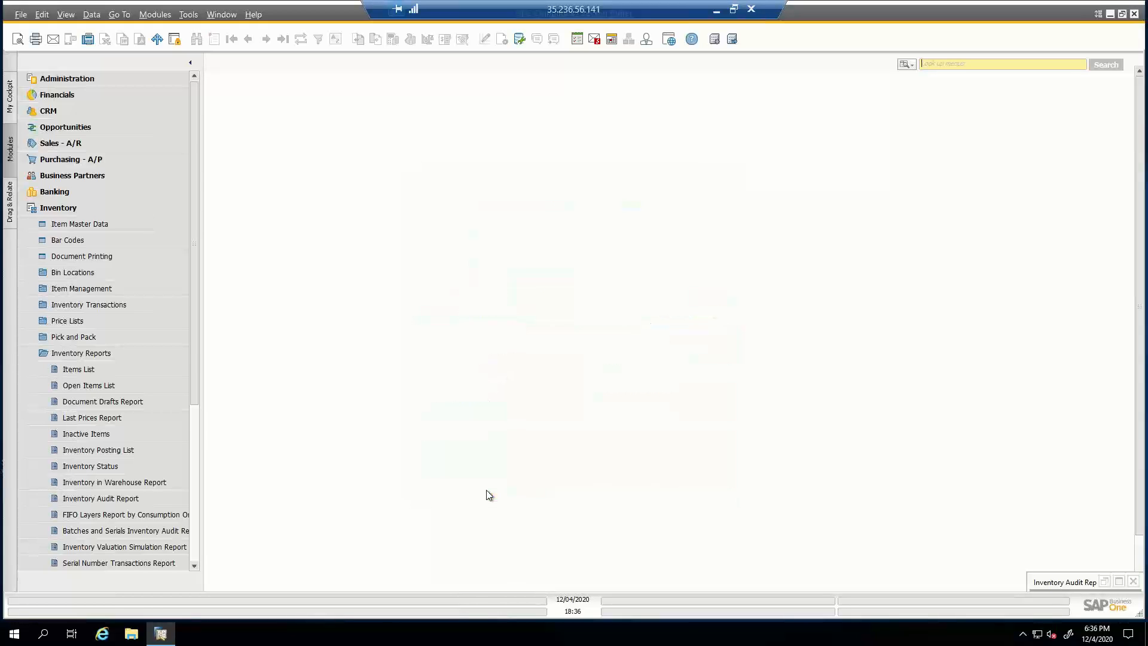
Switch to the slide presentation, advance to the 1099 Handling & Reporting slide, and return to SAP Business One
click(713, 12)
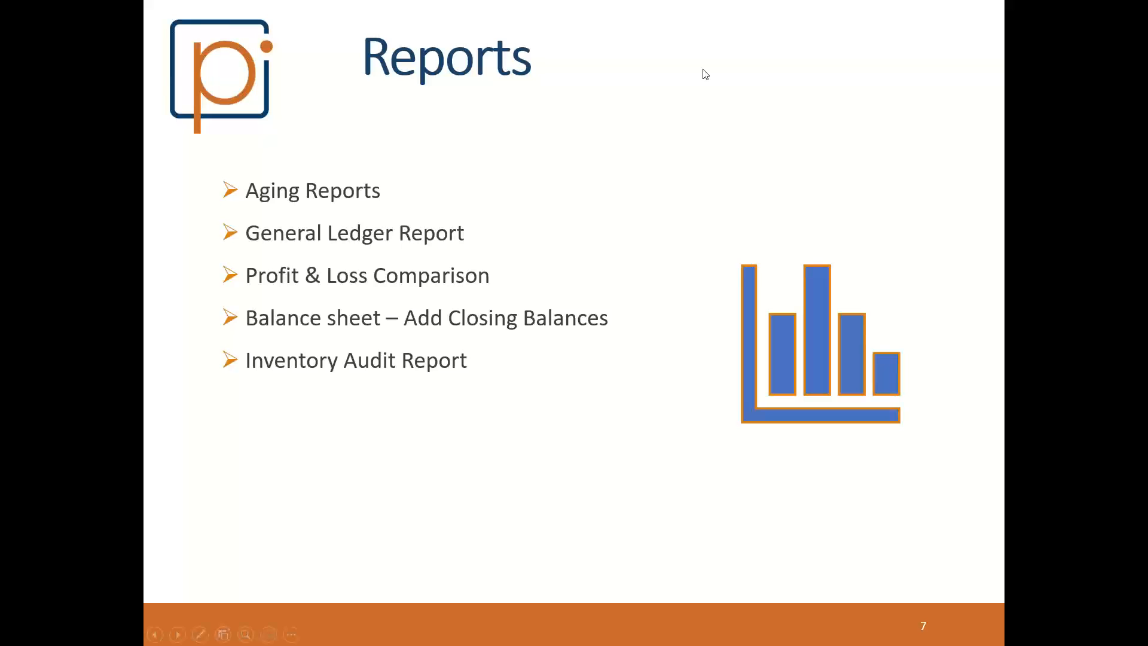
click(177, 634)
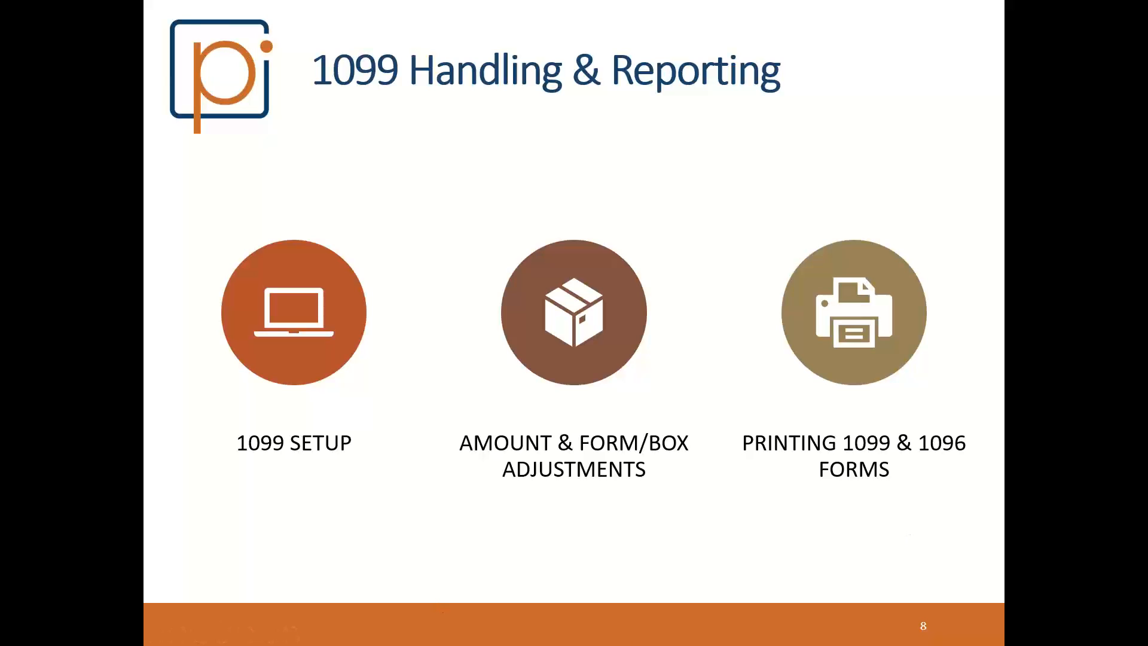
key(alt+Tab)
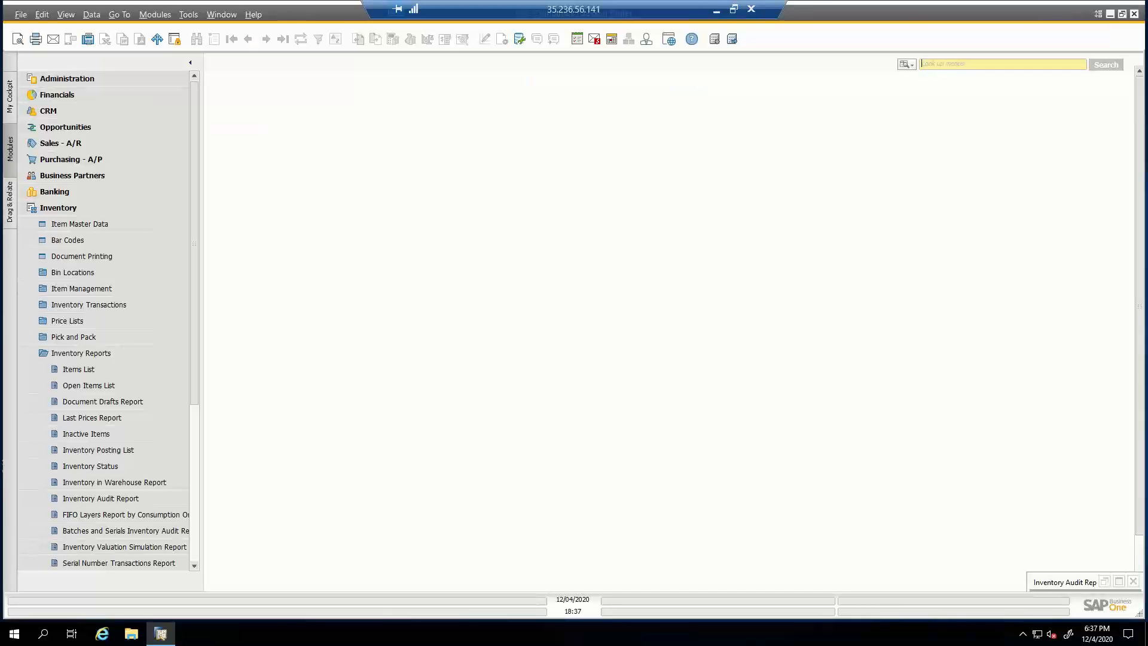
Open the 1099 Table setup from the Financials setup in Administration and reposition its window
click(108, 210)
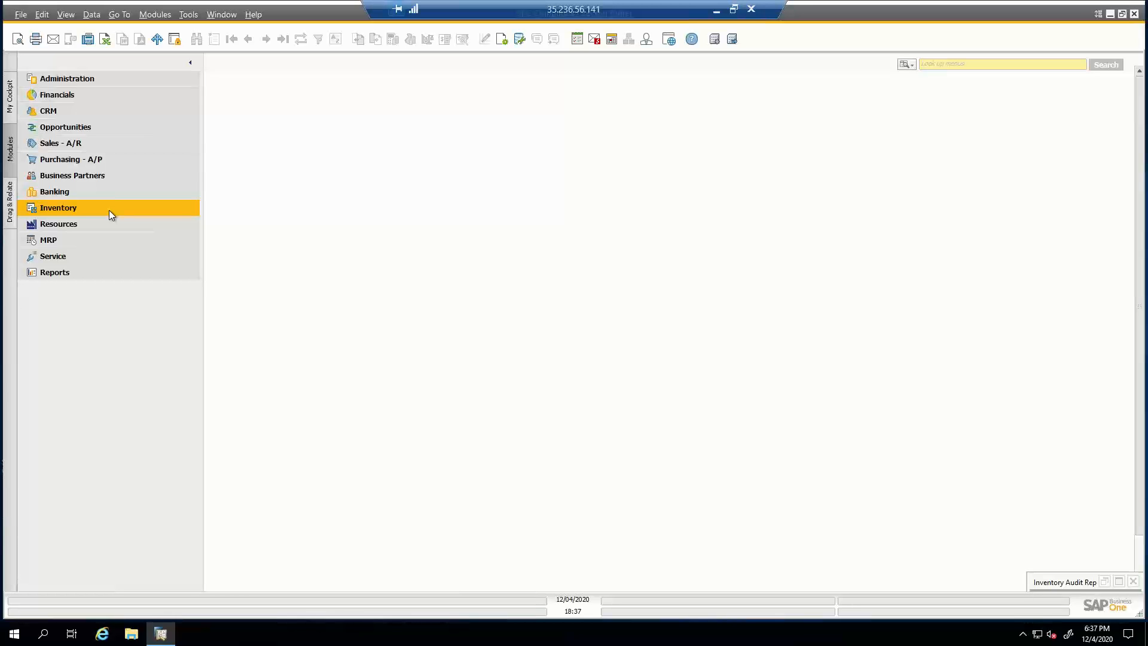
click(135, 82)
click(95, 163)
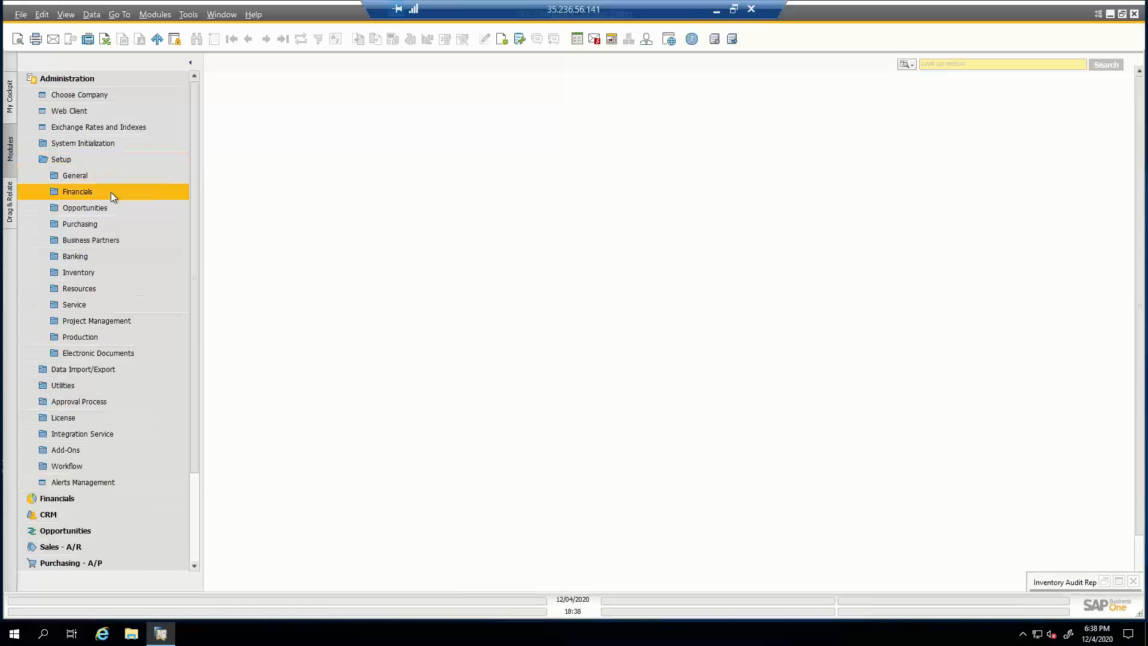
click(112, 197)
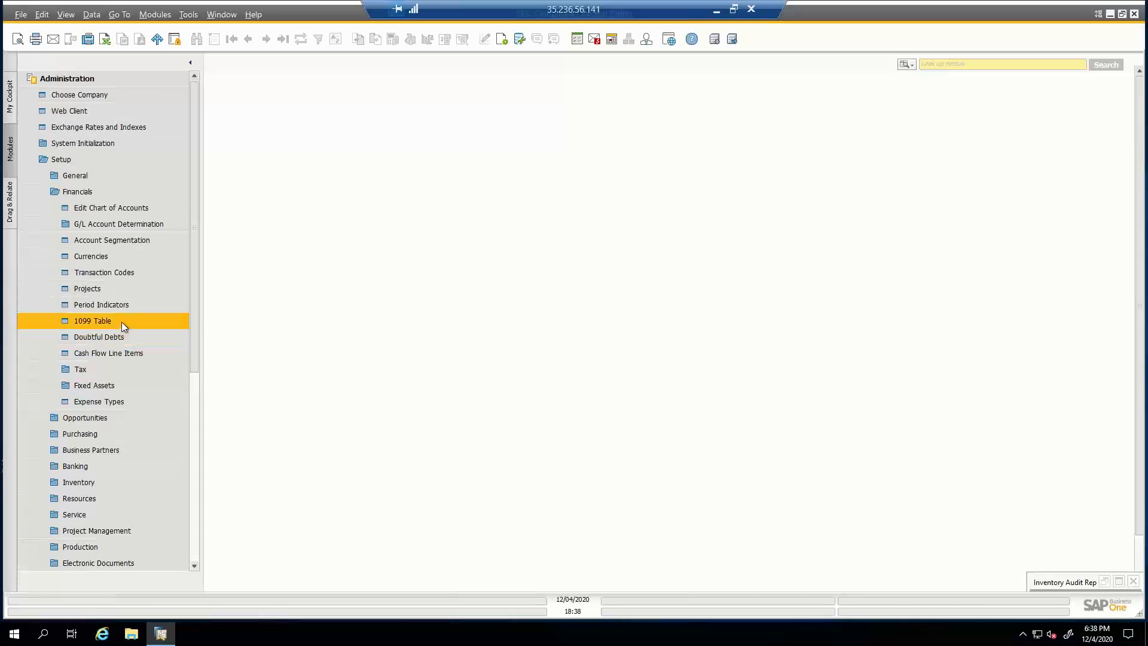
click(92, 321)
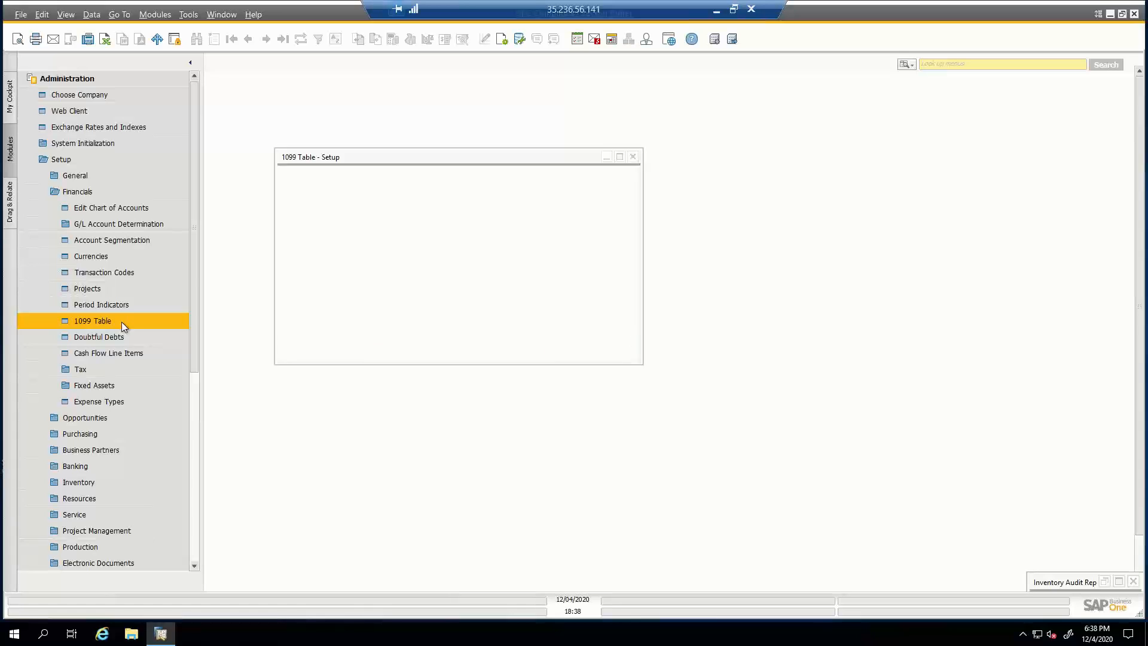
drag(324, 154, 284, 141)
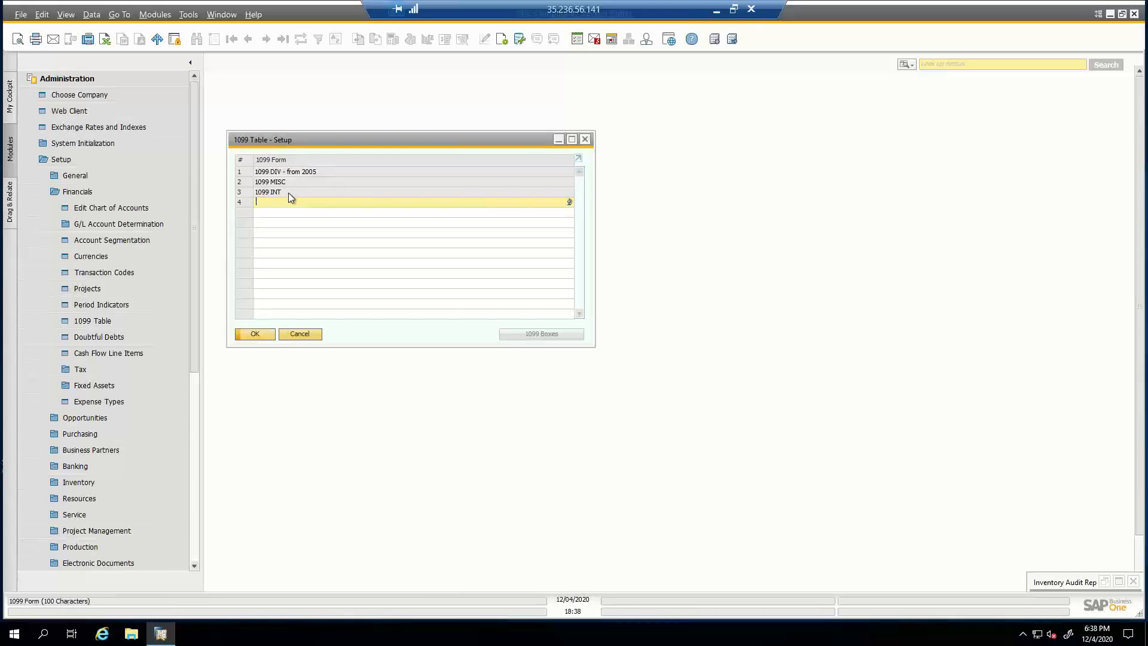
Review the boxes and minimum amounts defined for the 1099 MISC form, and close both setup windows
double_click(247, 183)
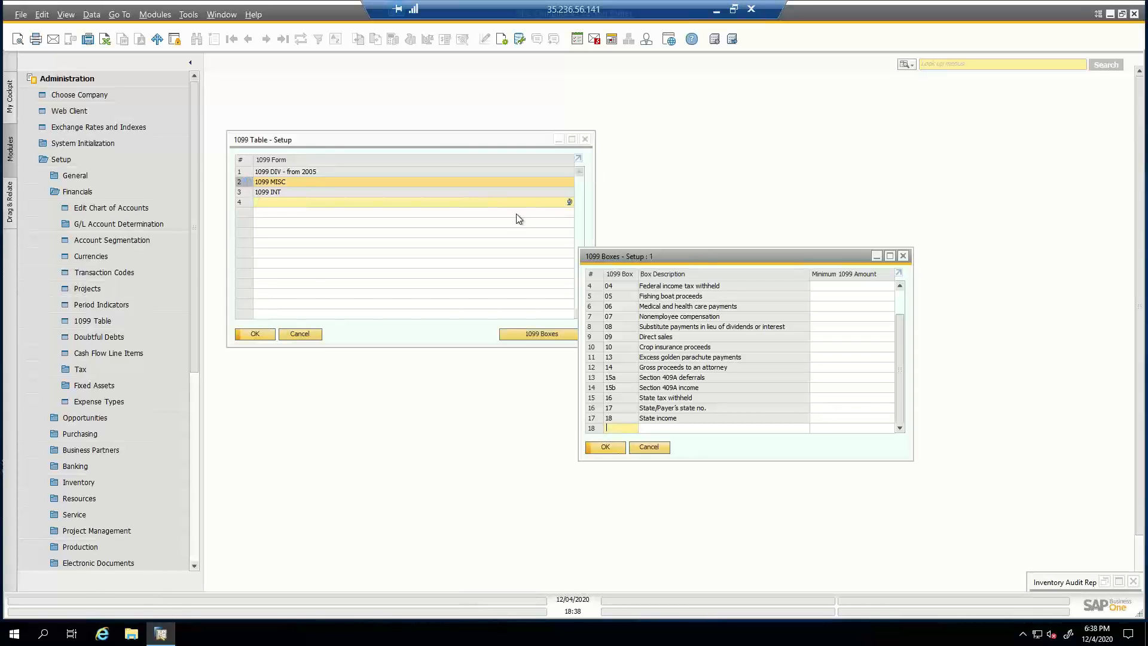
drag(677, 250, 691, 147)
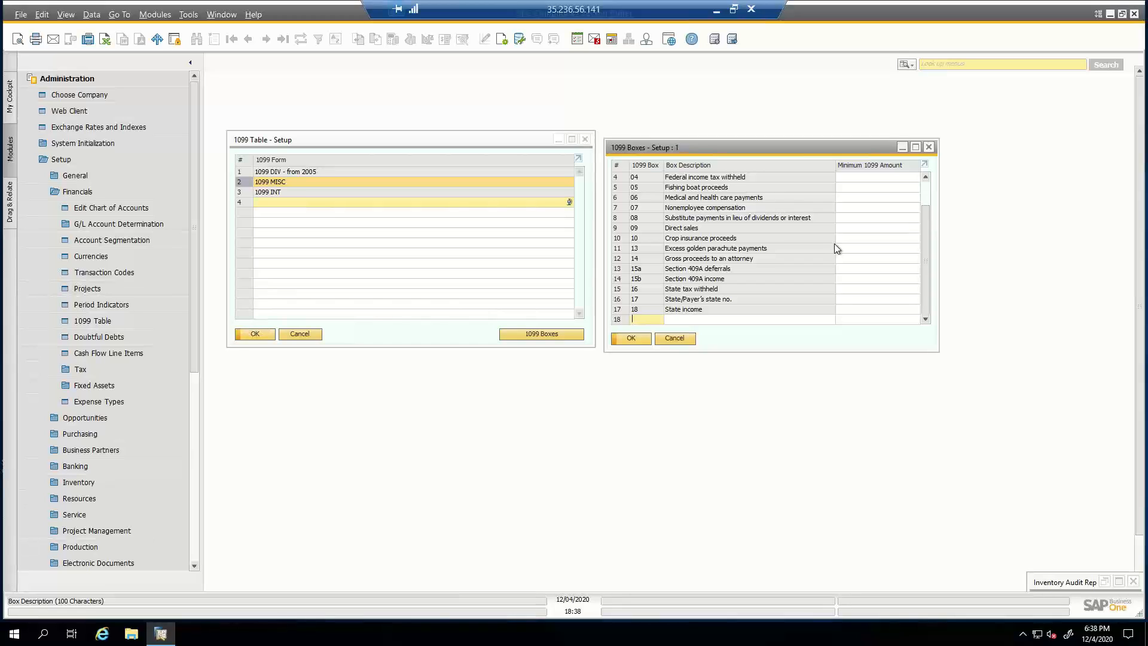
click(924, 197)
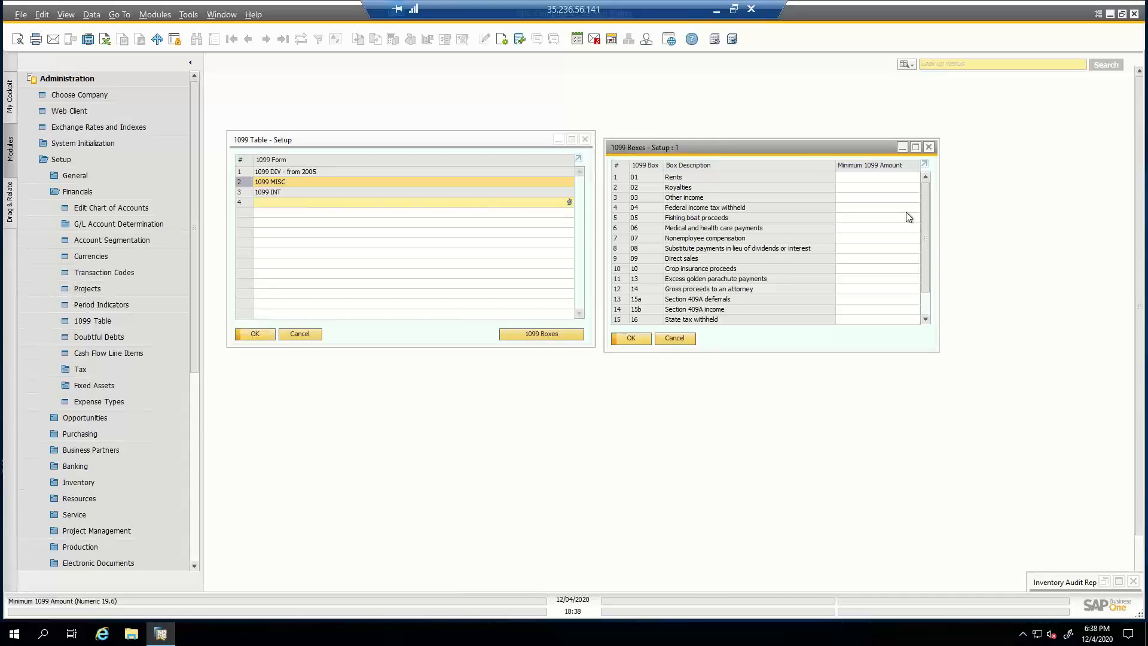
click(688, 339)
click(301, 338)
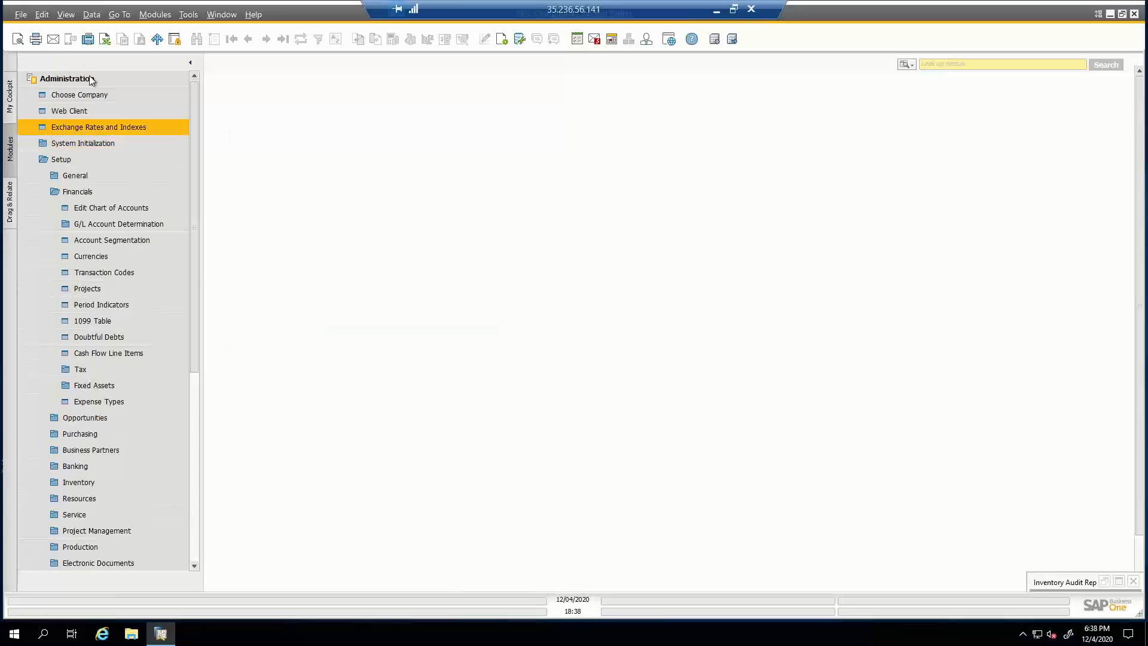
Find the vendor's Business Partner Master Data by vendor code and display the accounting details with its 1099 form and box
click(88, 81)
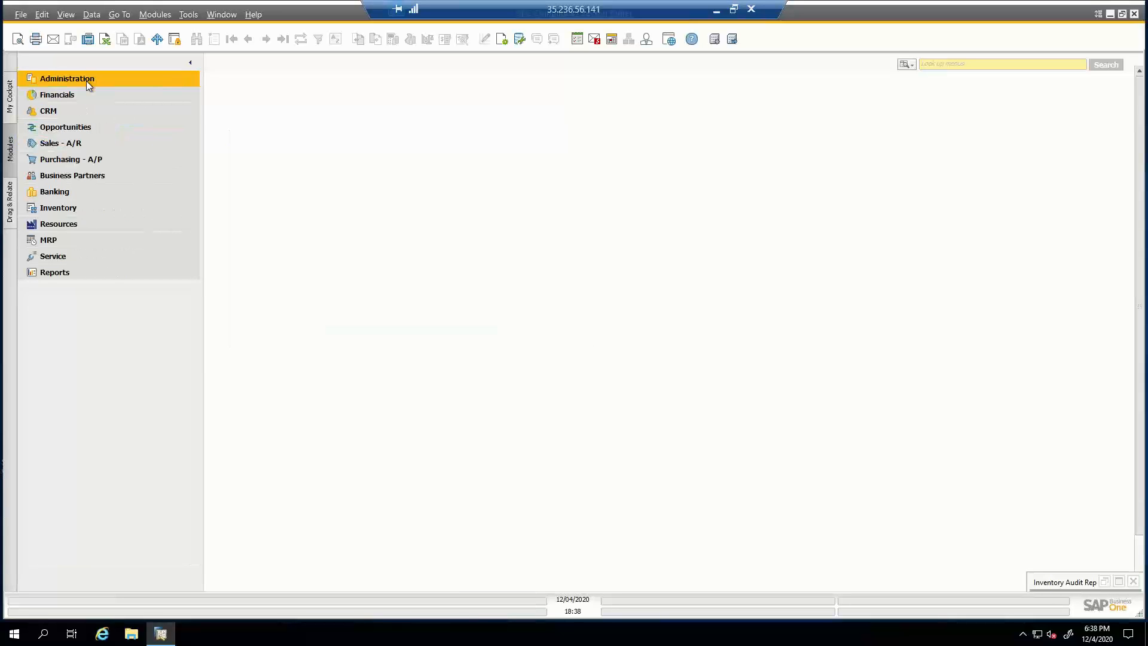
click(84, 179)
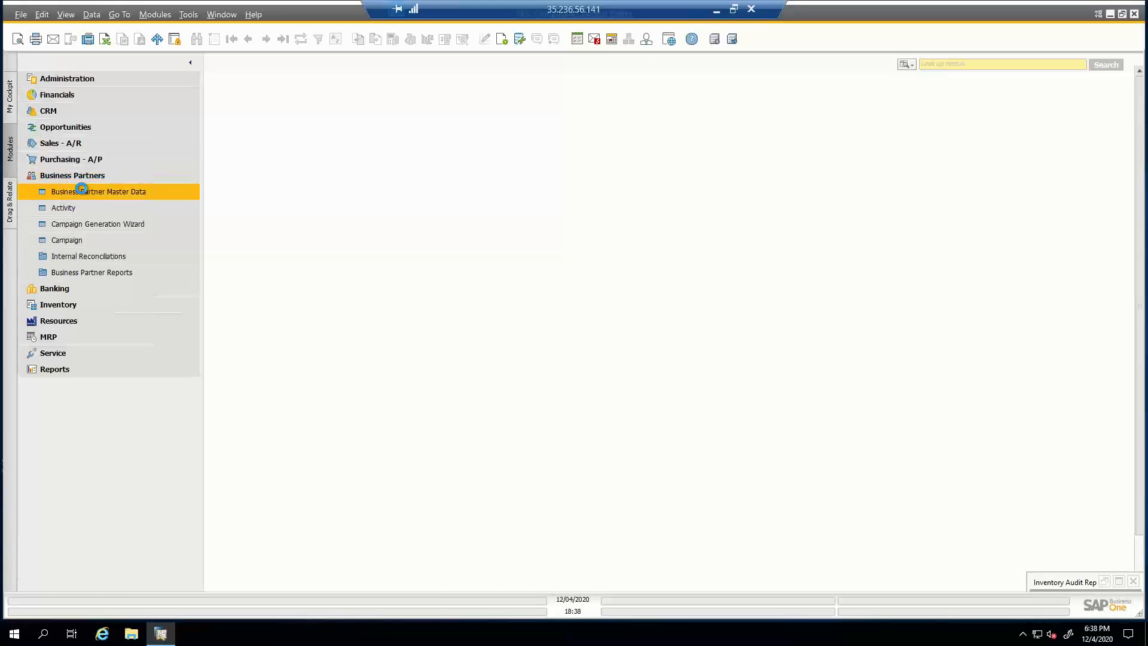
click(82, 191)
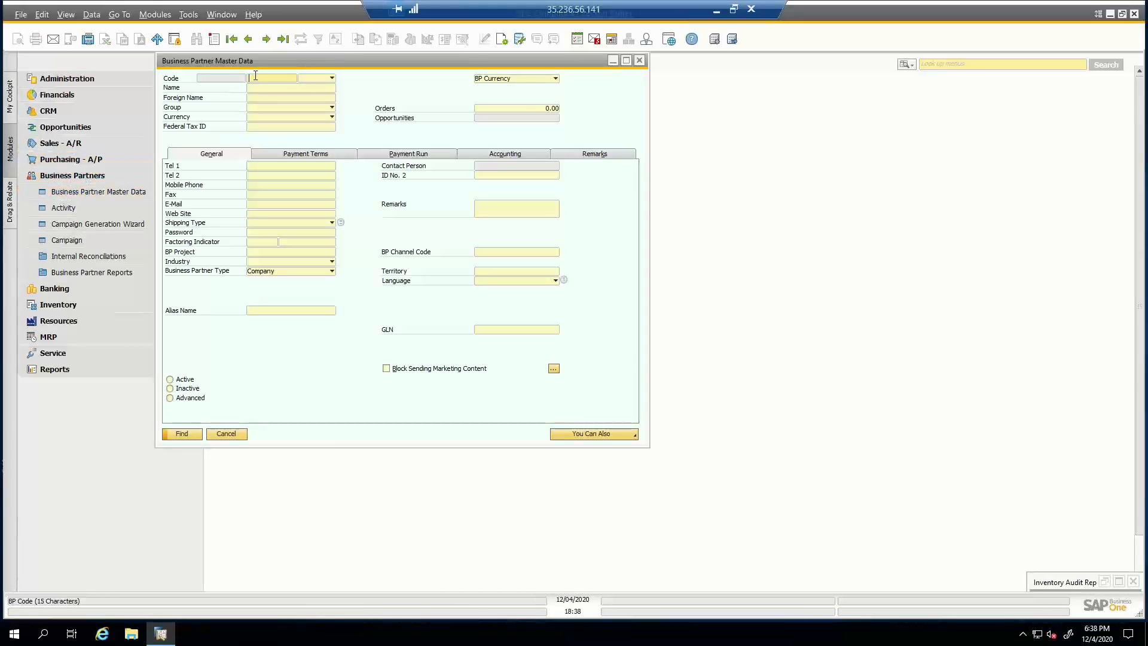
text(v23000)
key(Return)
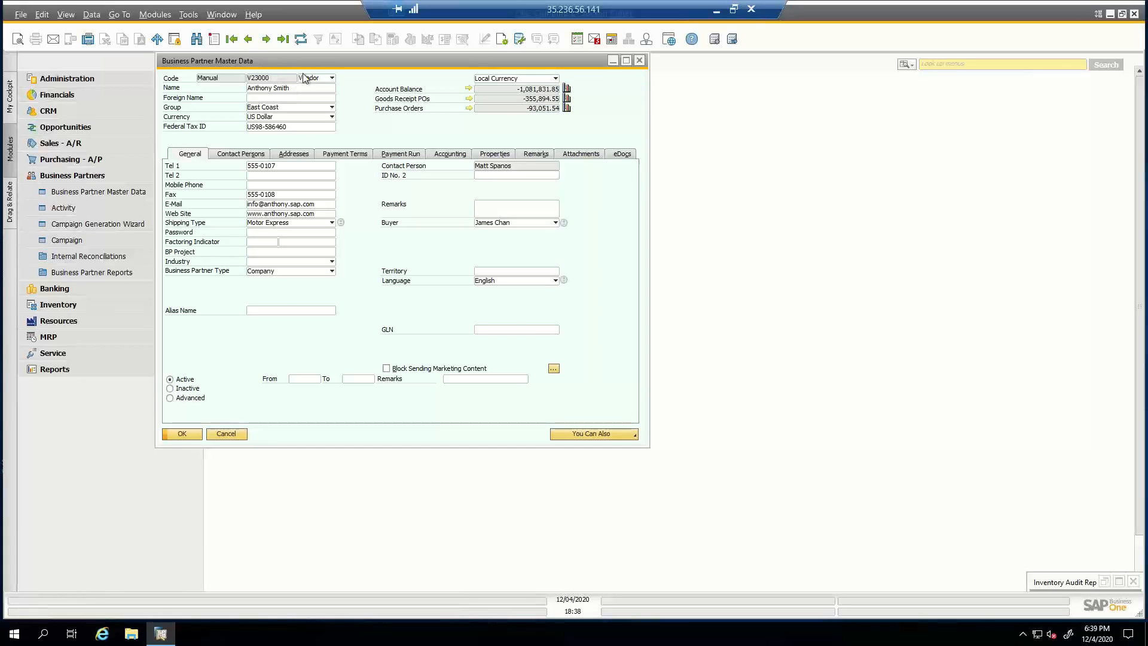
click(457, 157)
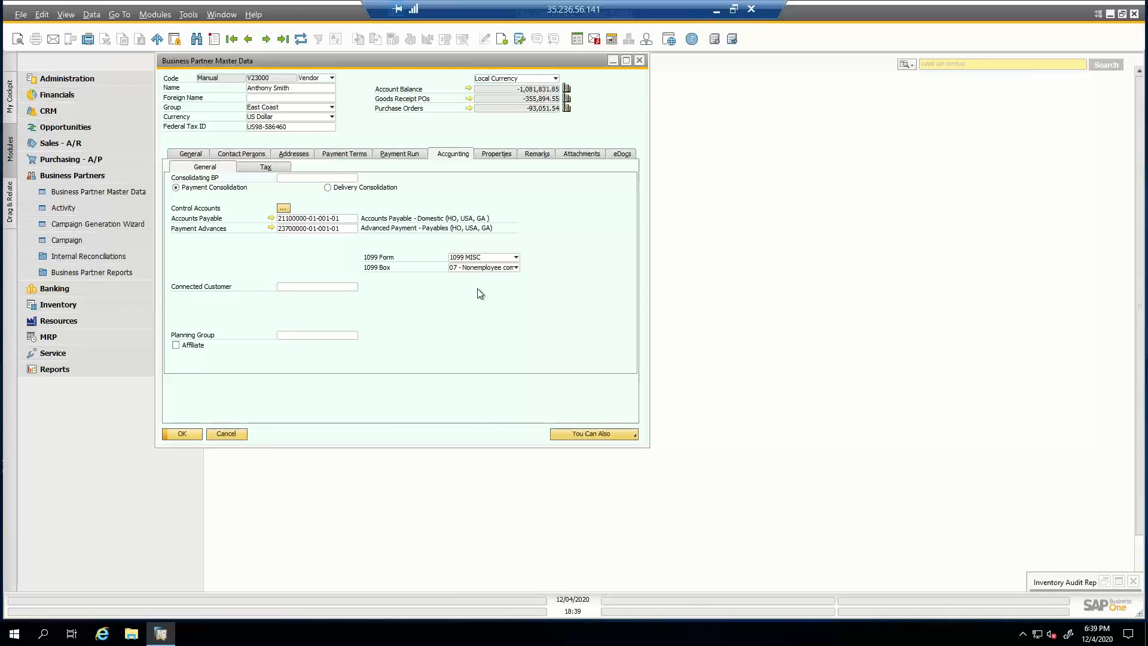
Create an A/P invoice from the vendor's record and place it beside the master data to compare the 1099 settings
click(599, 437)
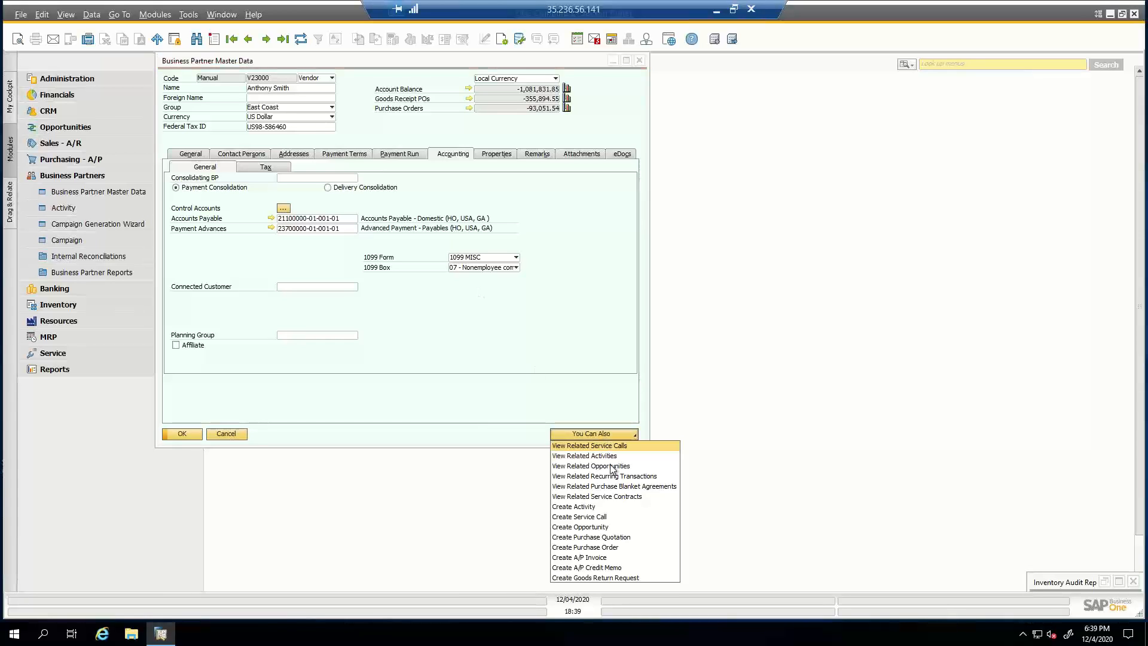
click(595, 559)
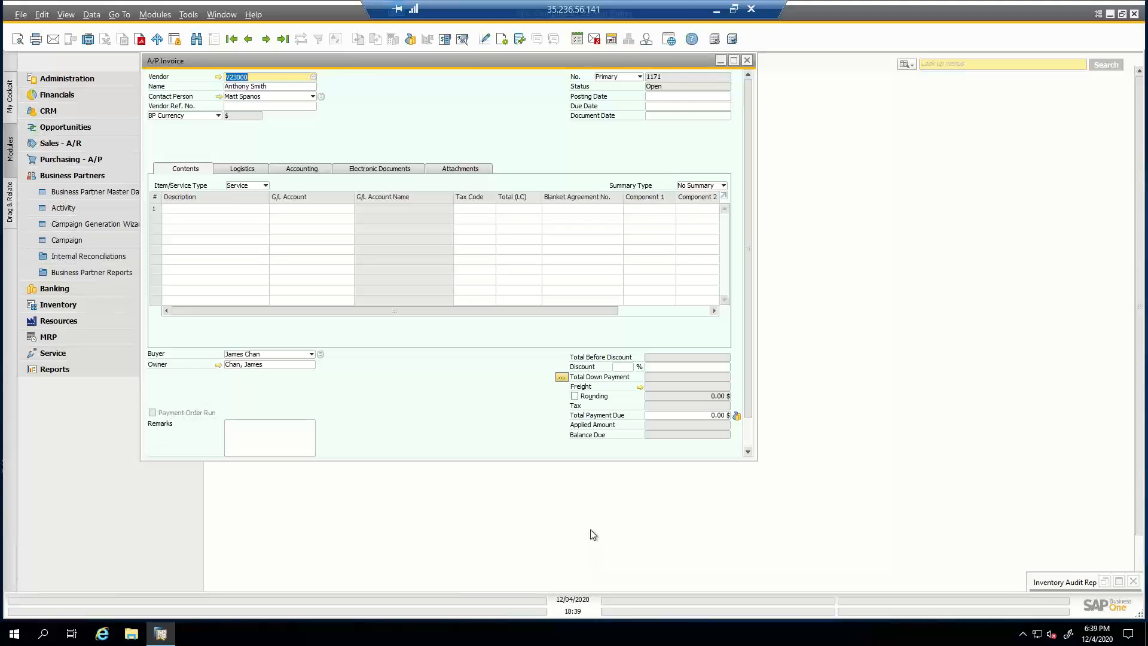
drag(339, 59, 604, 100)
click(489, 251)
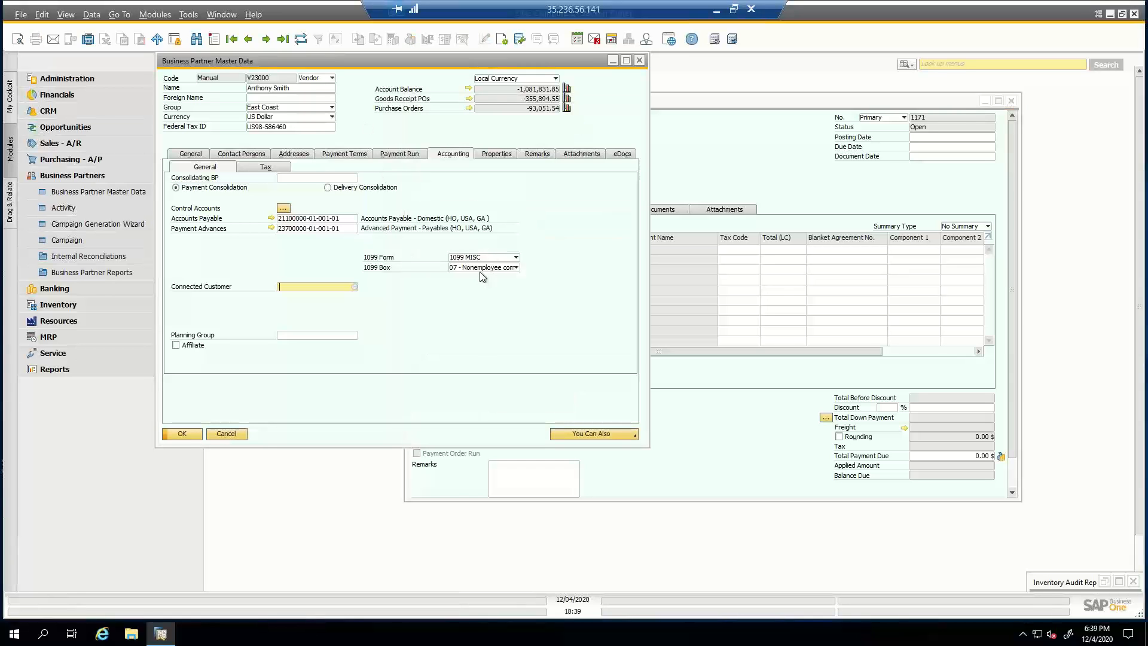
click(798, 175)
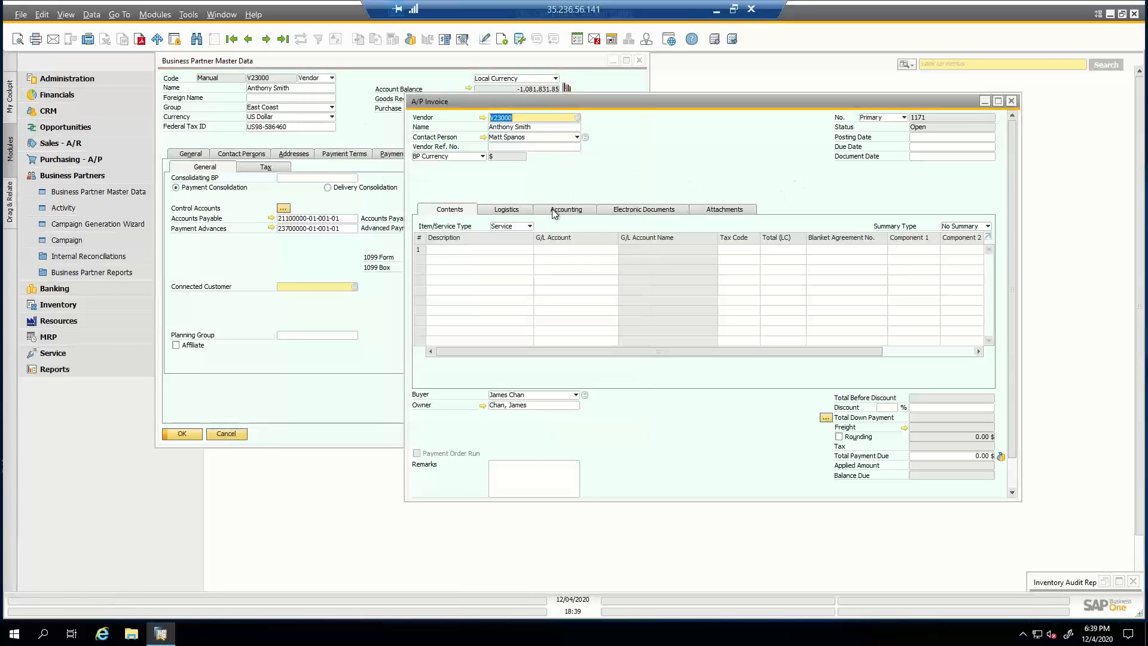
Set the A/P invoice's 1099 box to 01 - Rents, and close the invoice without saving along with the vendor's record
click(569, 209)
click(929, 333)
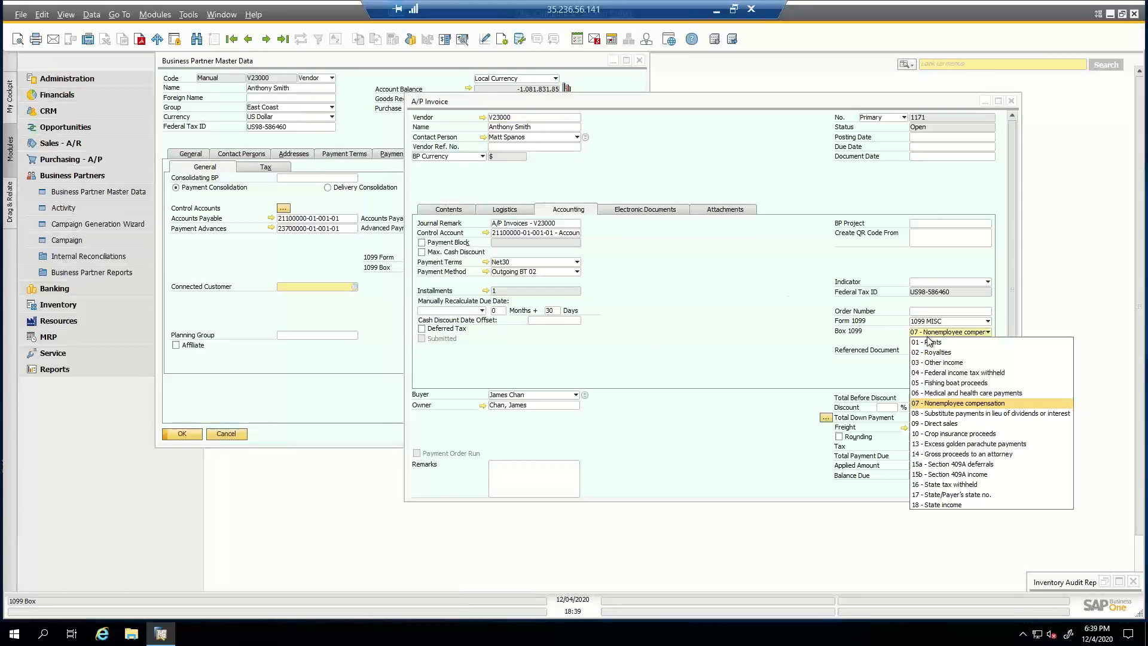
click(930, 343)
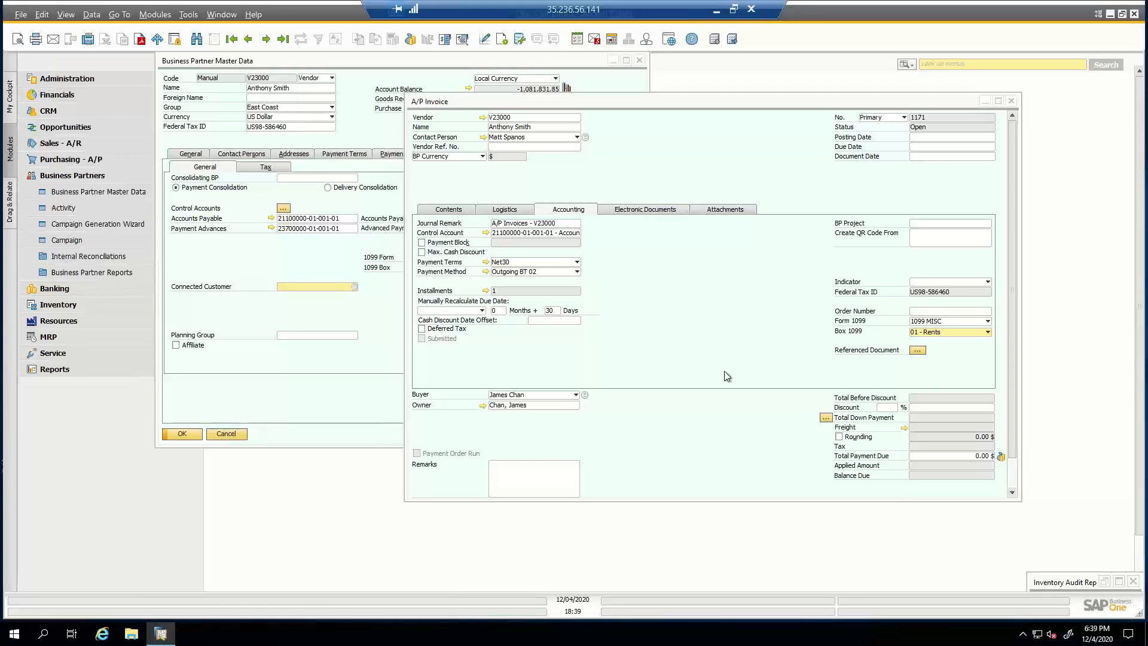
click(1011, 100)
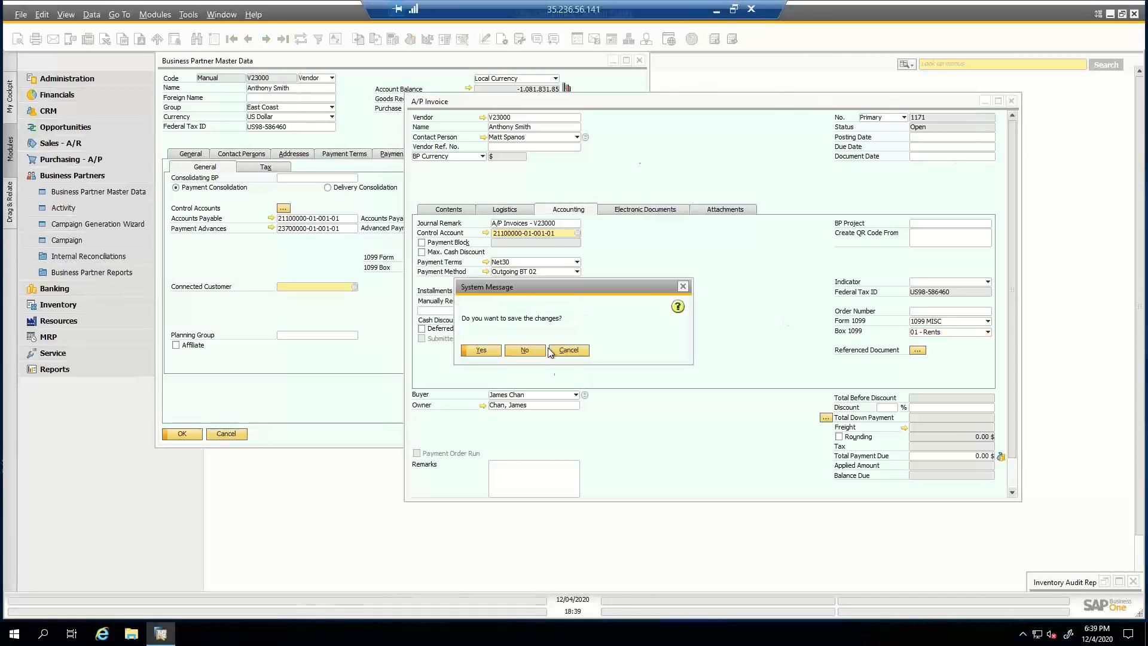
click(526, 352)
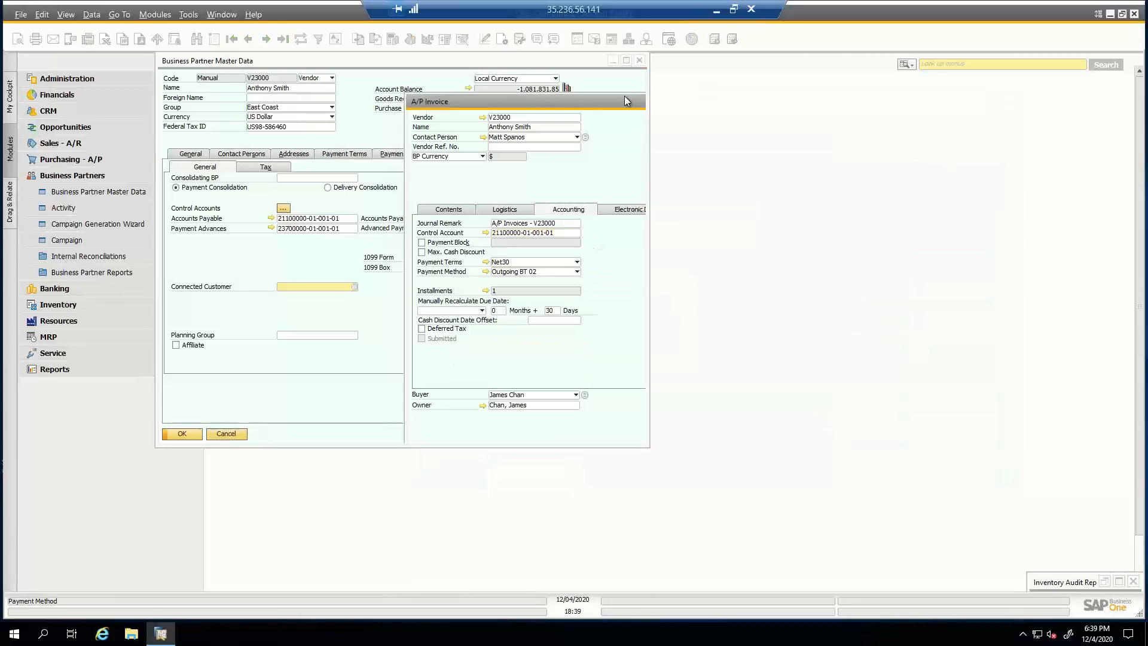
click(639, 61)
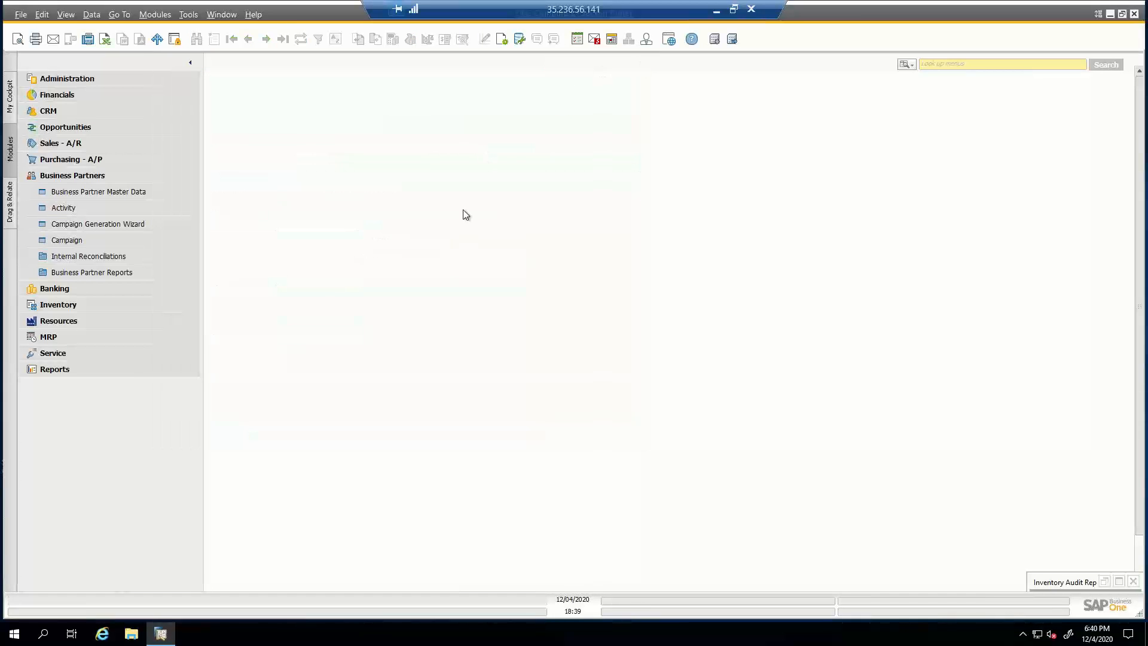
Display the 1099 opening balances for the preset vendor range, review the forms, boxes, amounts and submitted flags, and close them
click(125, 177)
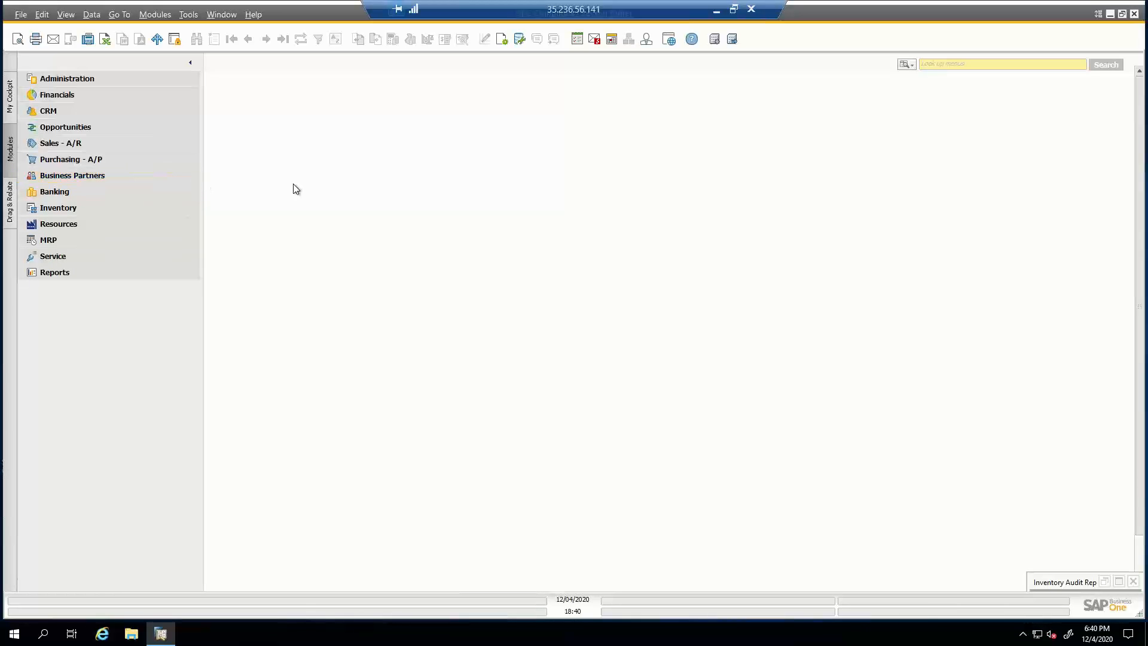
click(84, 77)
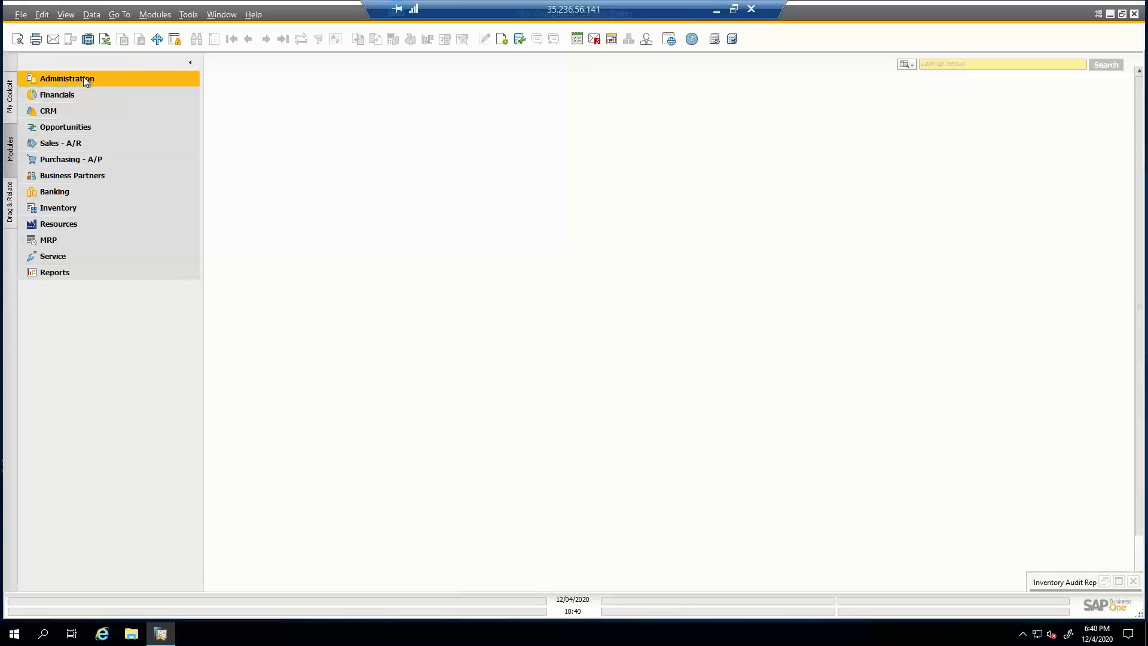
click(92, 145)
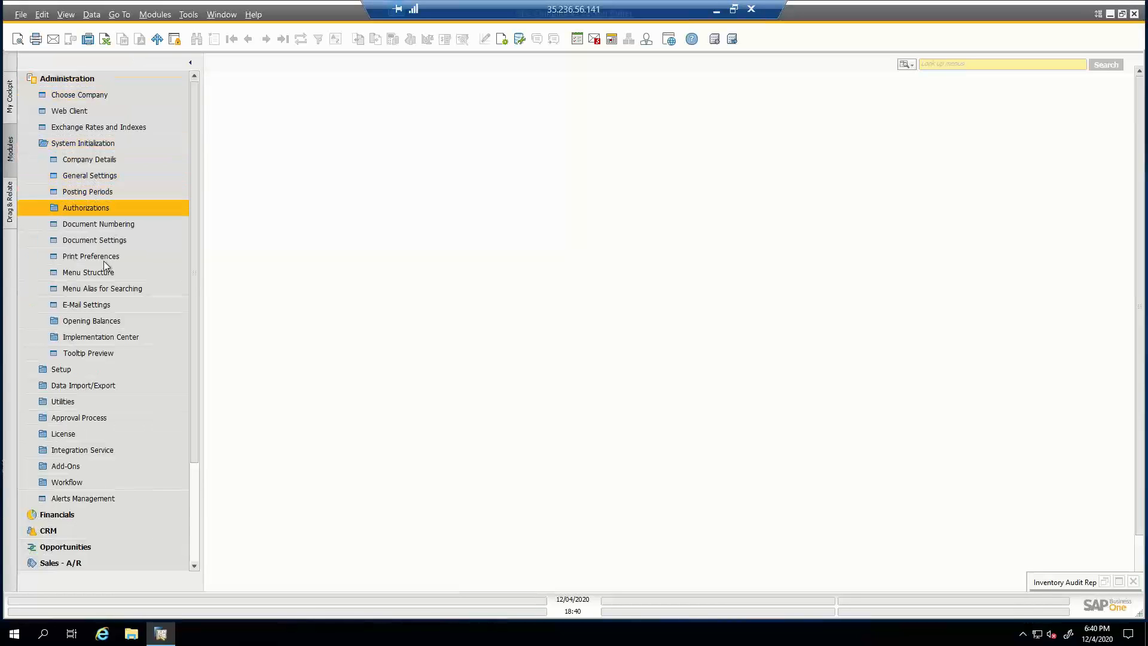
click(87, 325)
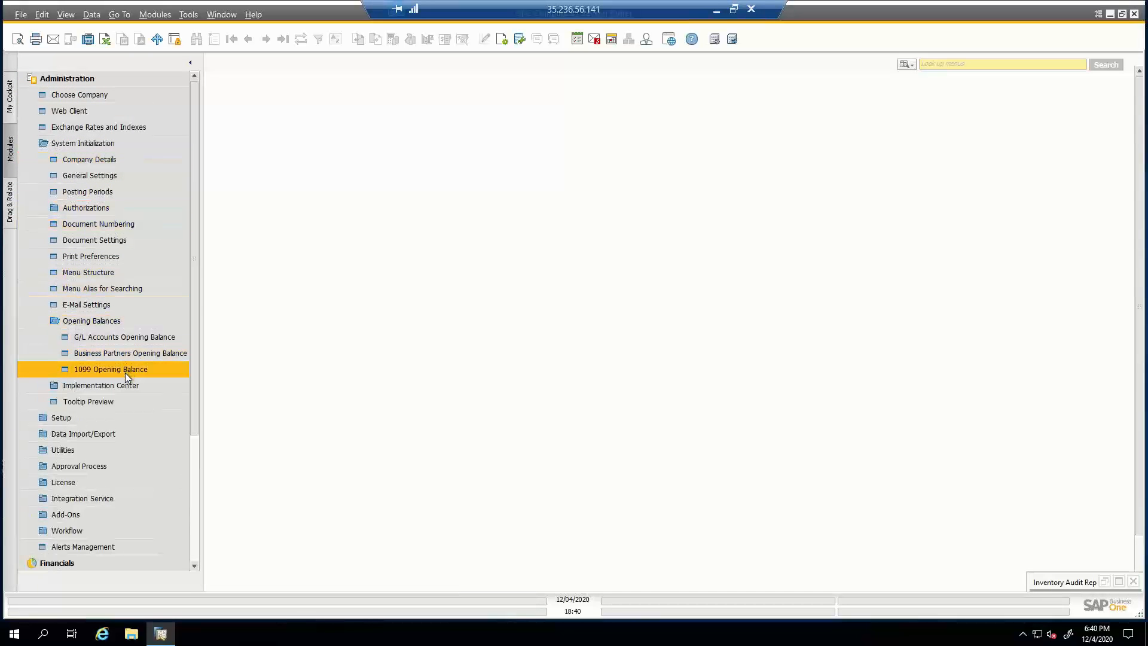
click(125, 373)
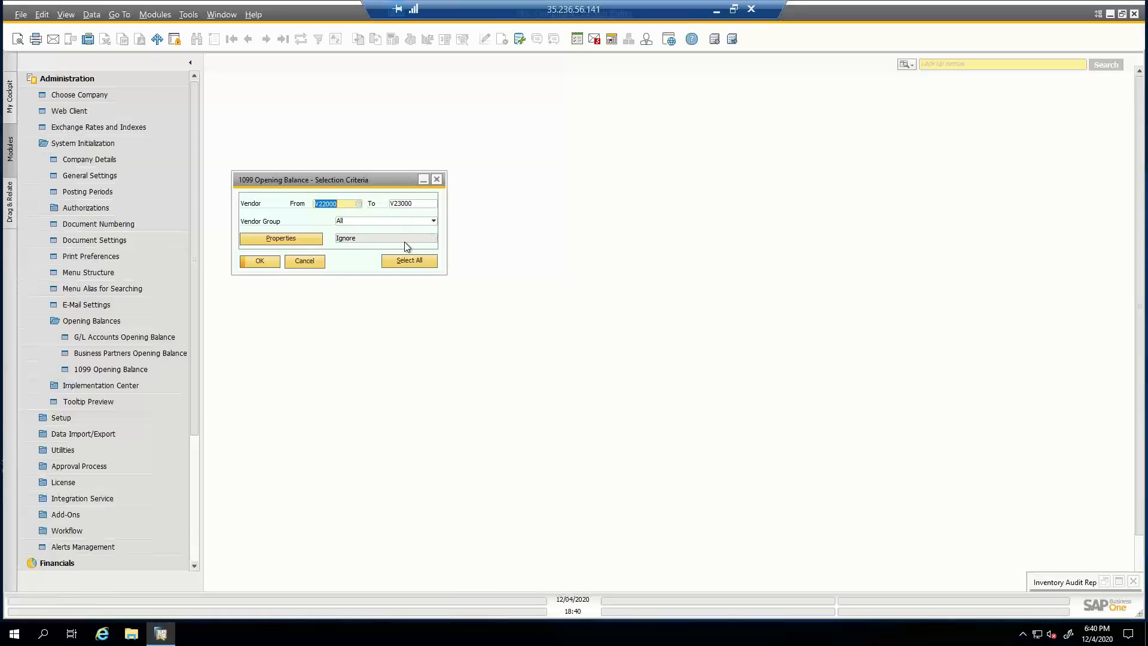
click(261, 262)
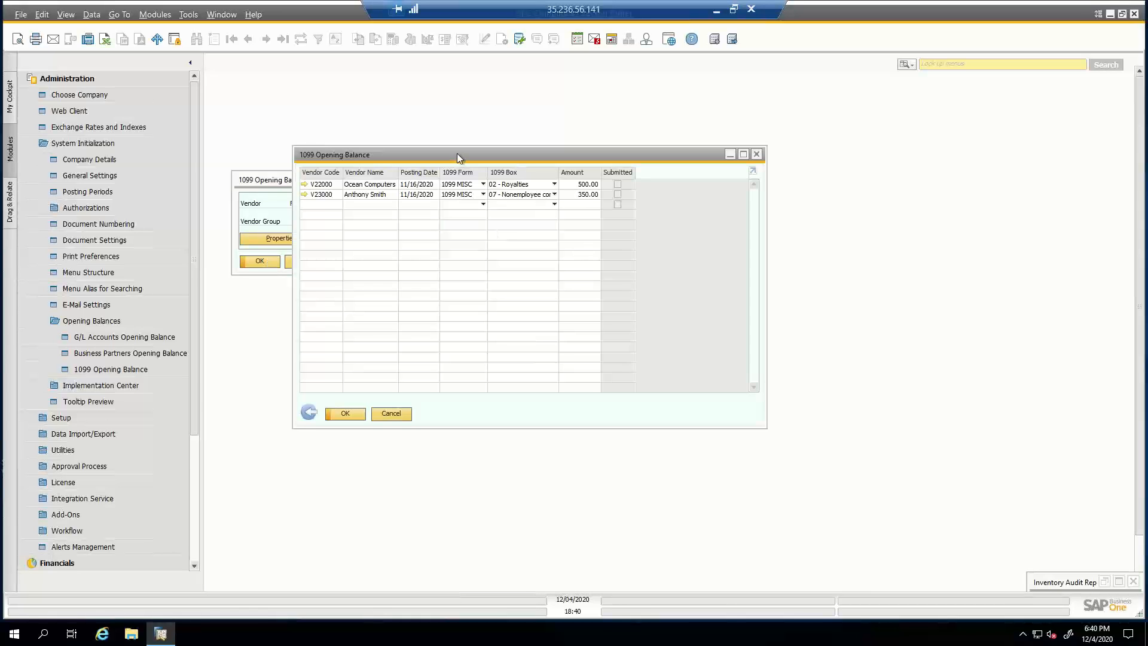
drag(460, 156, 541, 115)
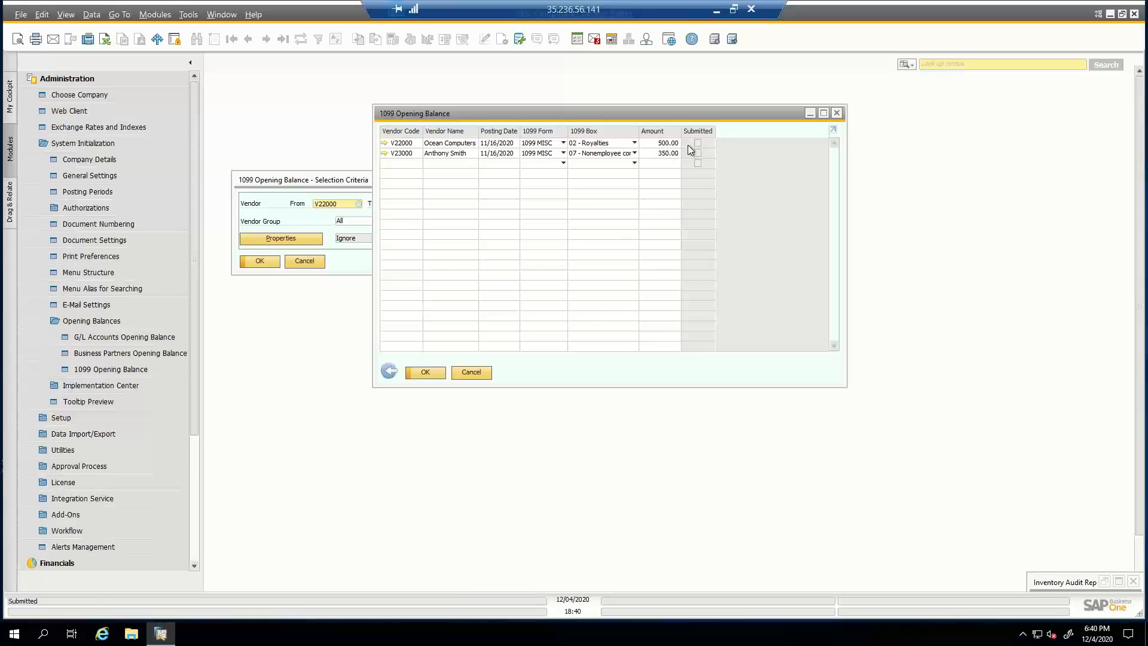
click(389, 371)
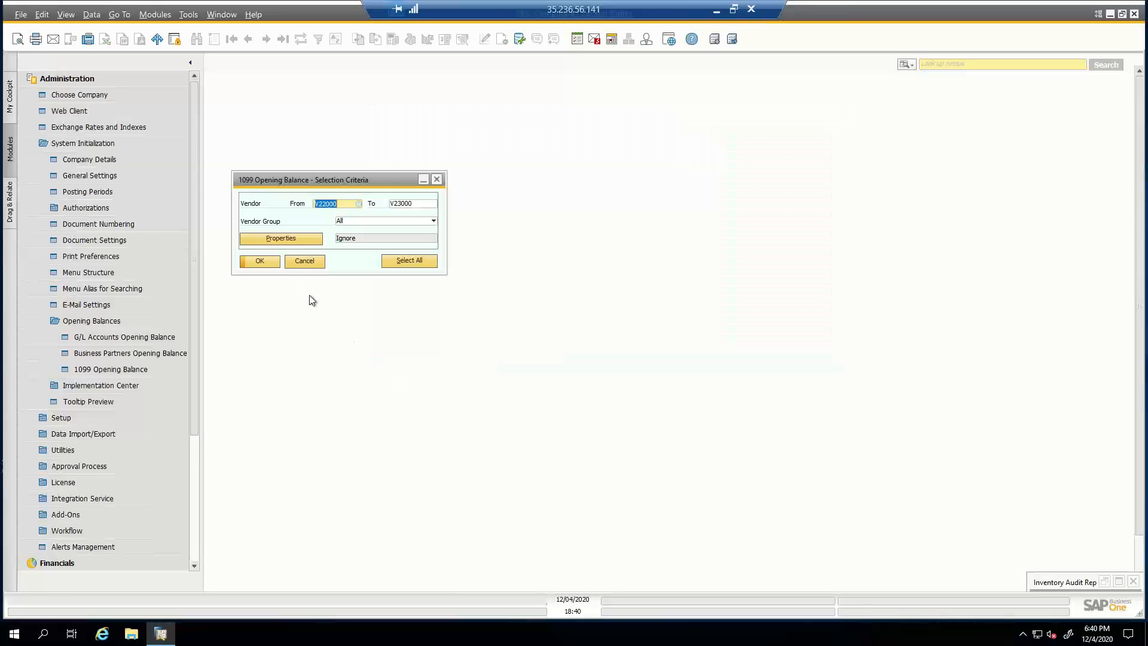
click(299, 265)
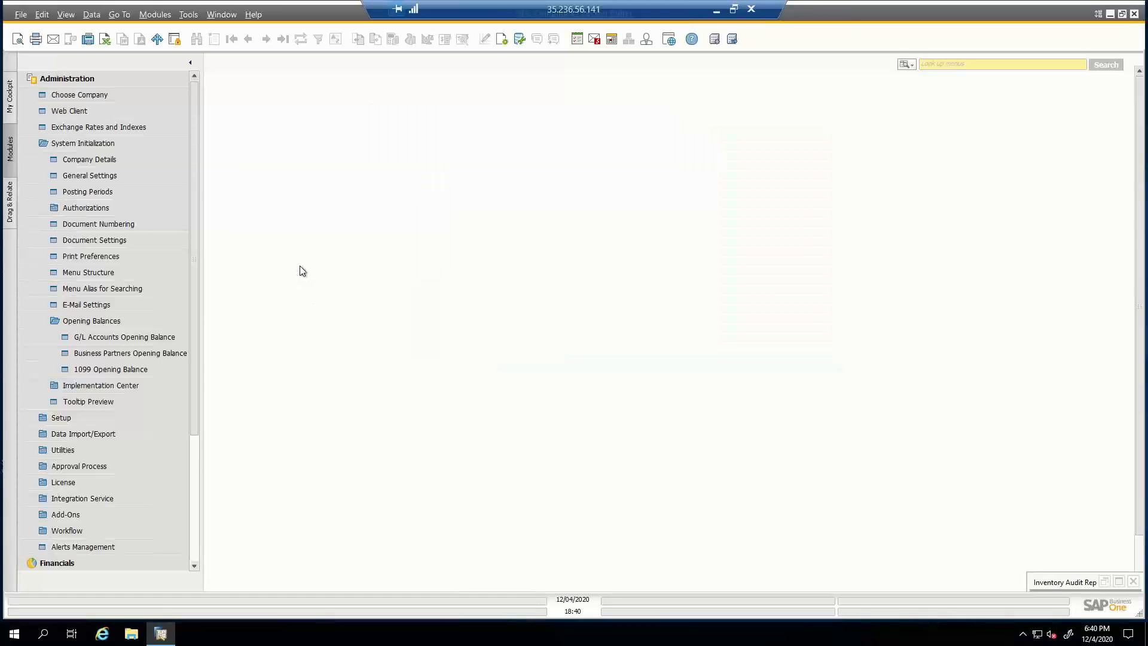
Run 1099 Editing on invoices and credit memos not marked as submitted, for the 1099 MISC form with all its boxes
click(90, 79)
click(84, 96)
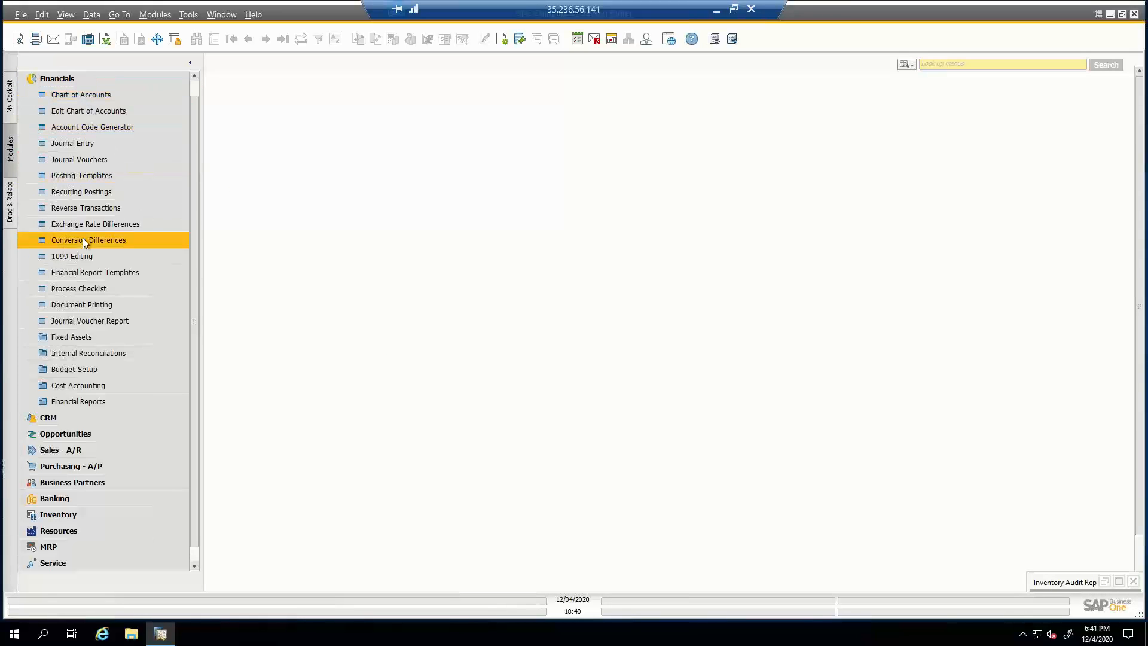
click(76, 256)
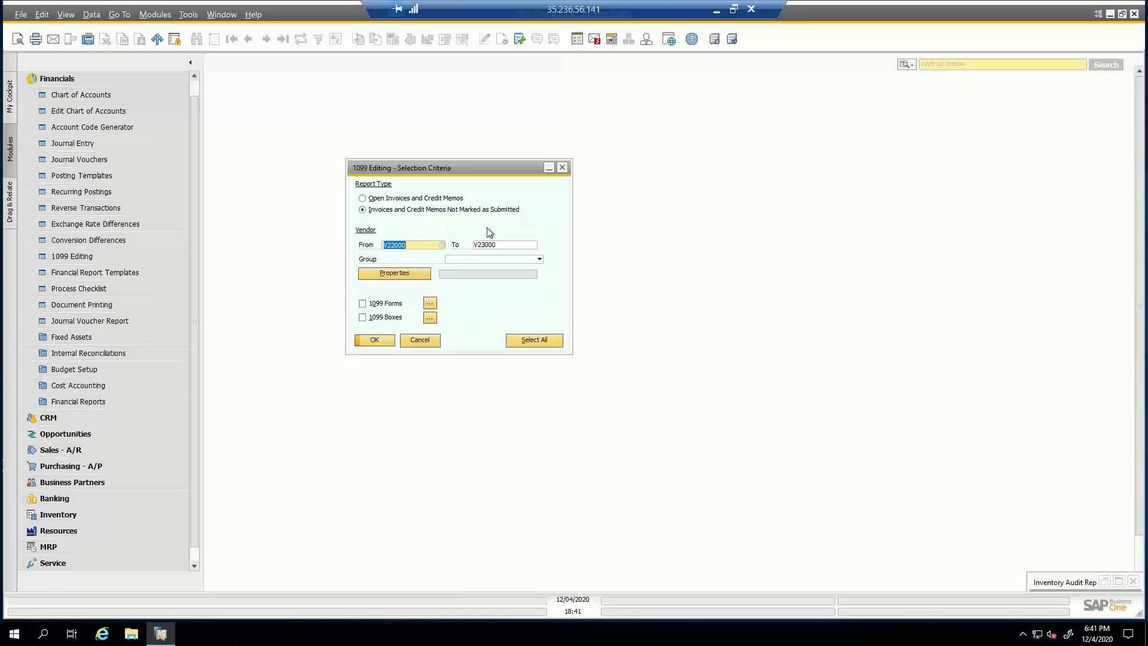
click(430, 304)
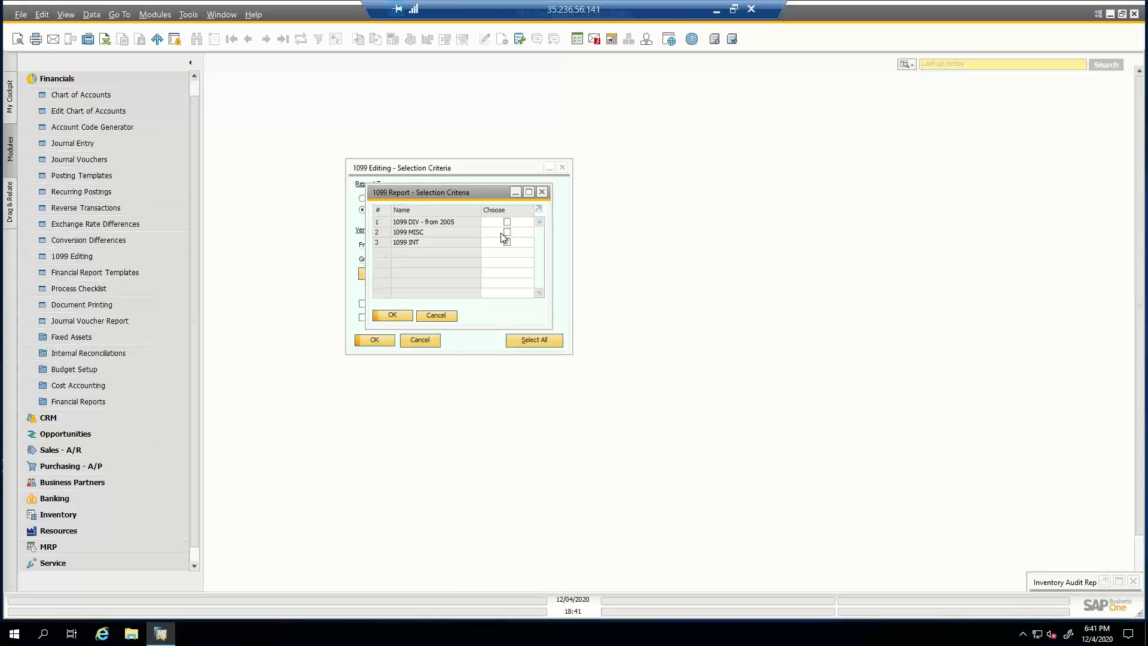
click(508, 232)
click(392, 315)
click(430, 318)
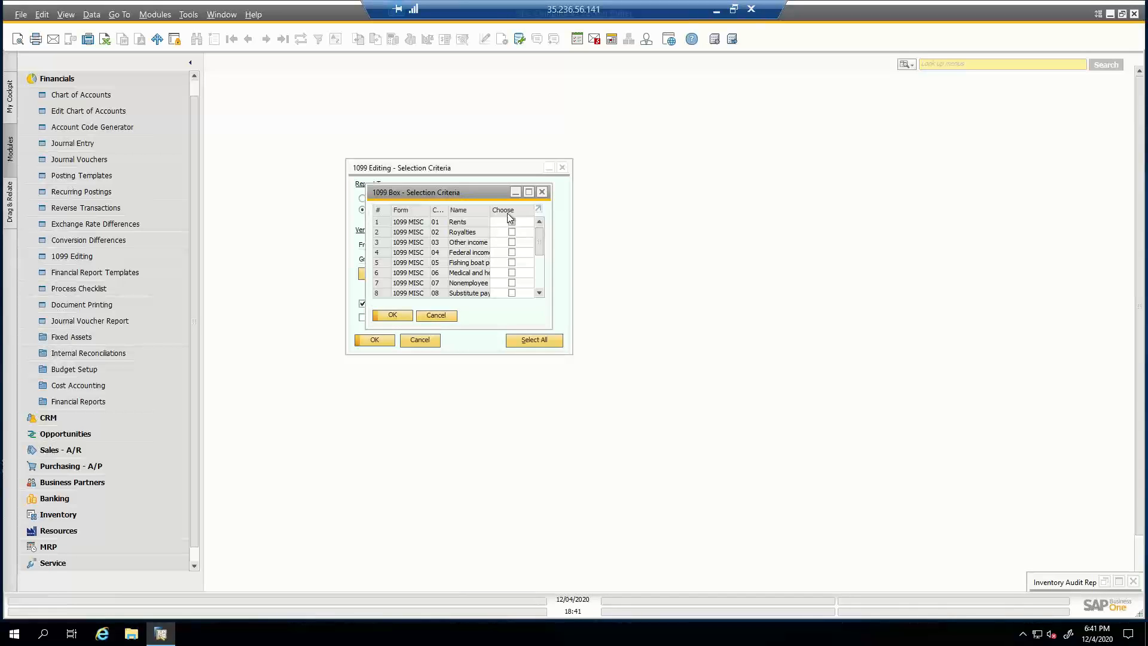
double_click(511, 215)
click(393, 315)
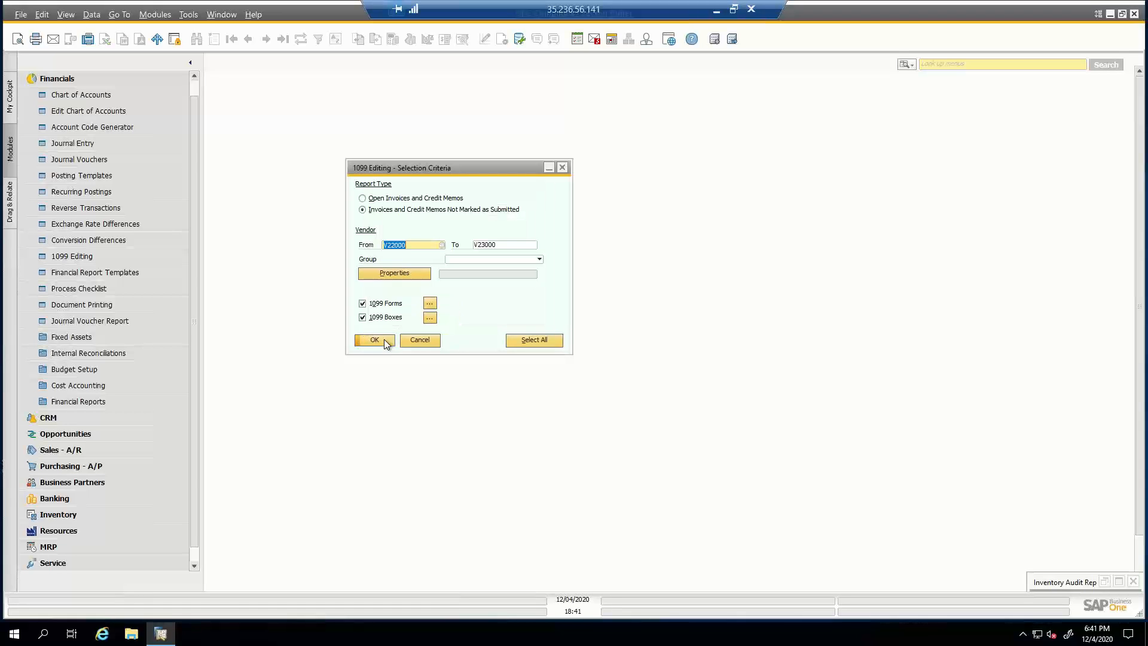
click(384, 339)
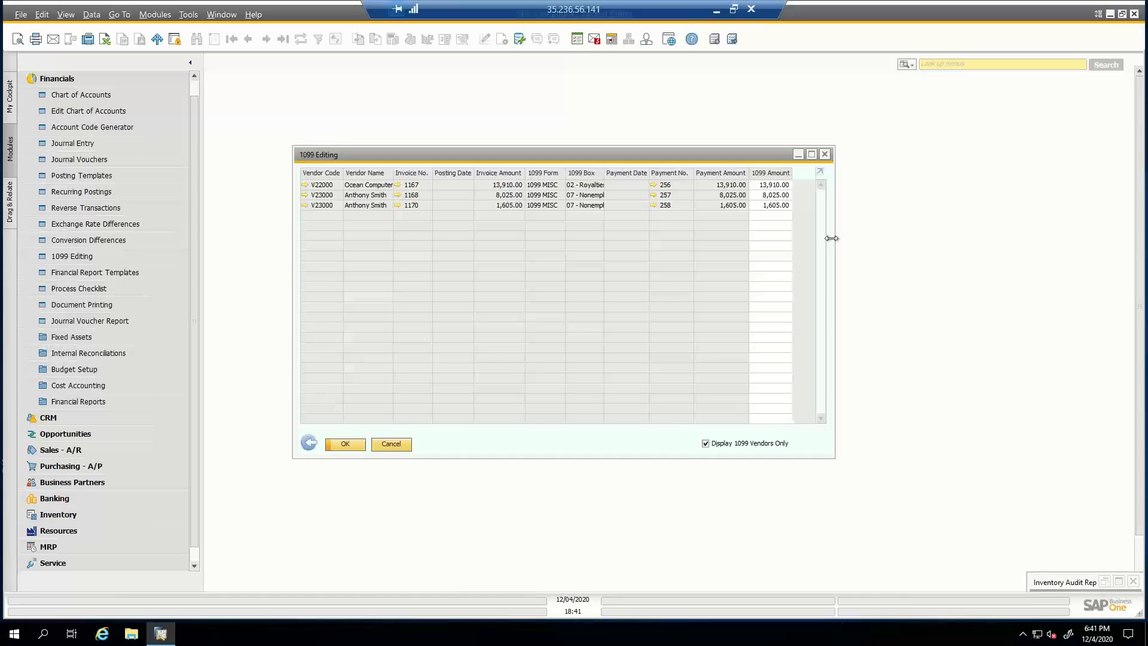
Set the 1099 amount of Ocean Computers' invoice 1167 to 10000 and update the list
click(782, 189)
text(10000)
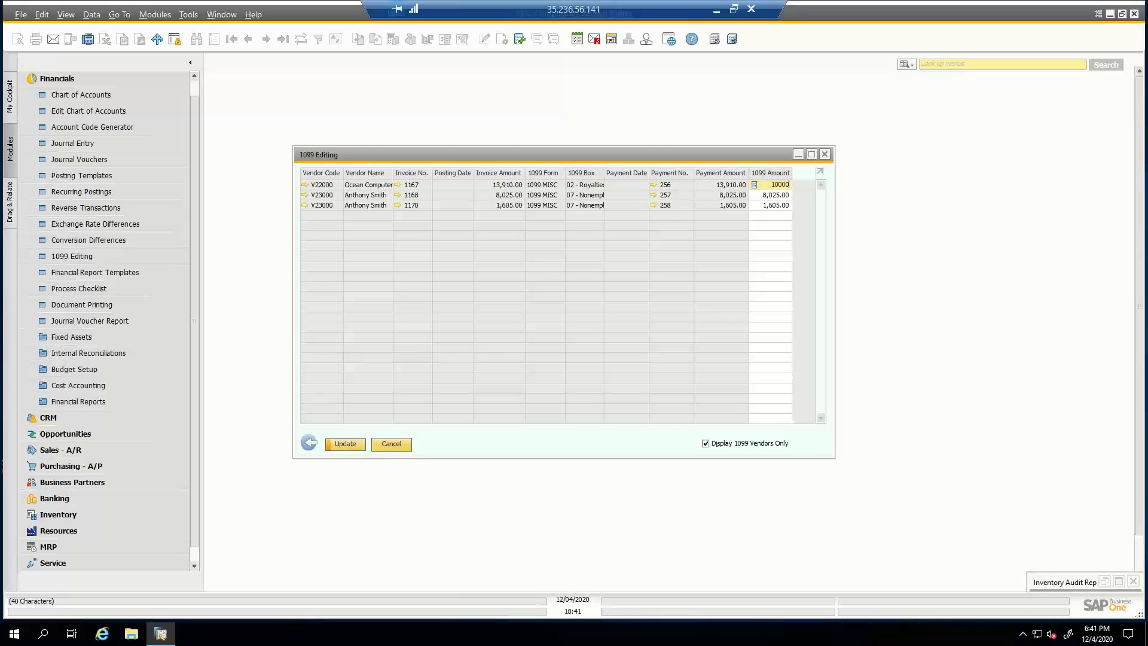
click(344, 444)
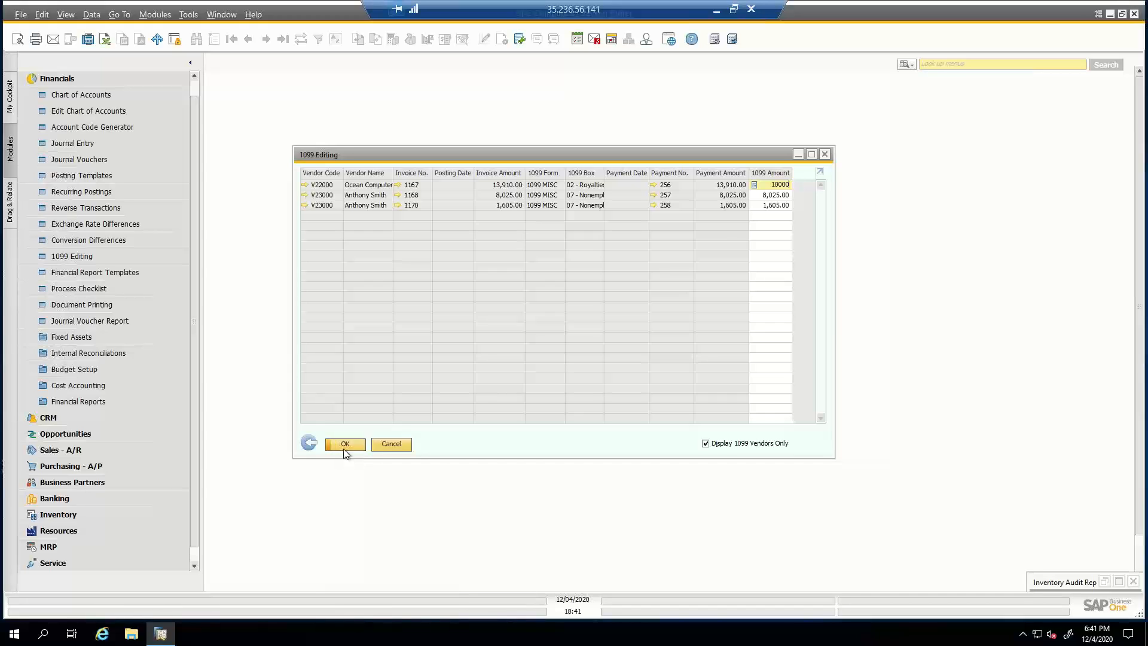
Set the 1099 amount of invoice 1170 to 0, update the list, and leave 1099 Editing
click(775, 206)
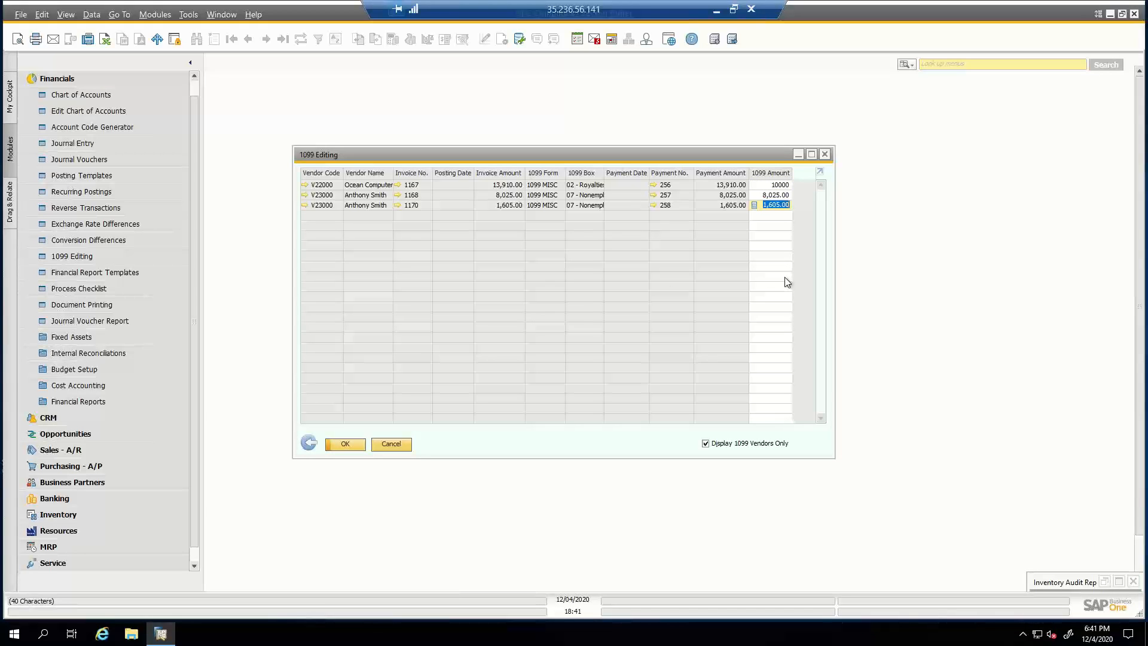
text(0)
click(351, 448)
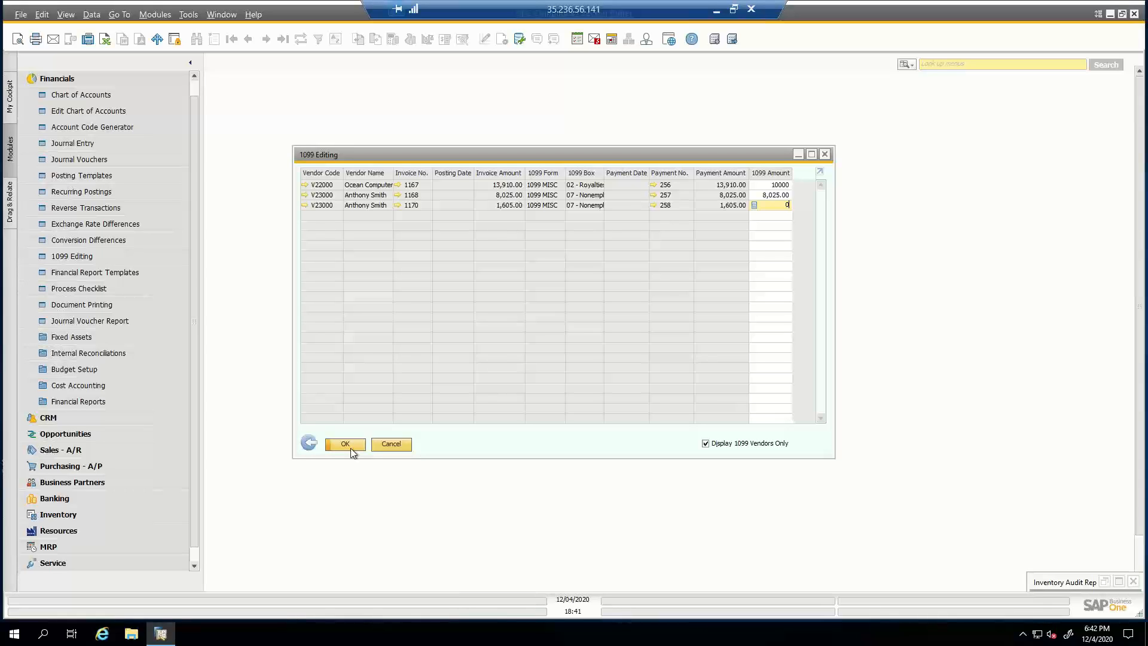
click(310, 446)
click(415, 340)
click(132, 91)
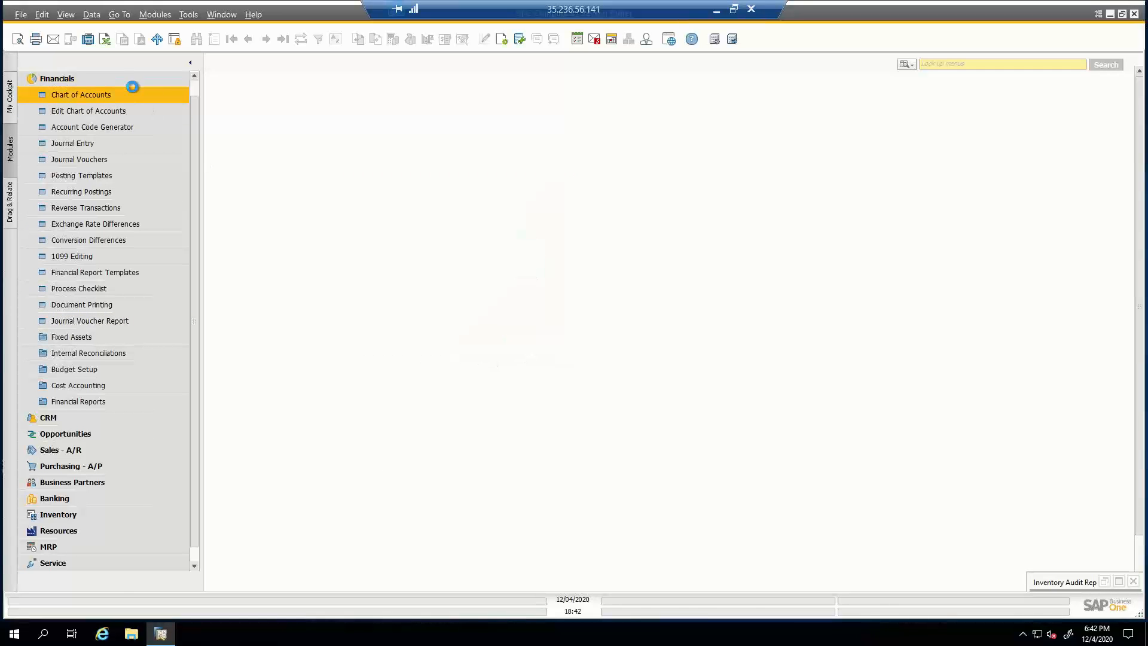
click(329, 434)
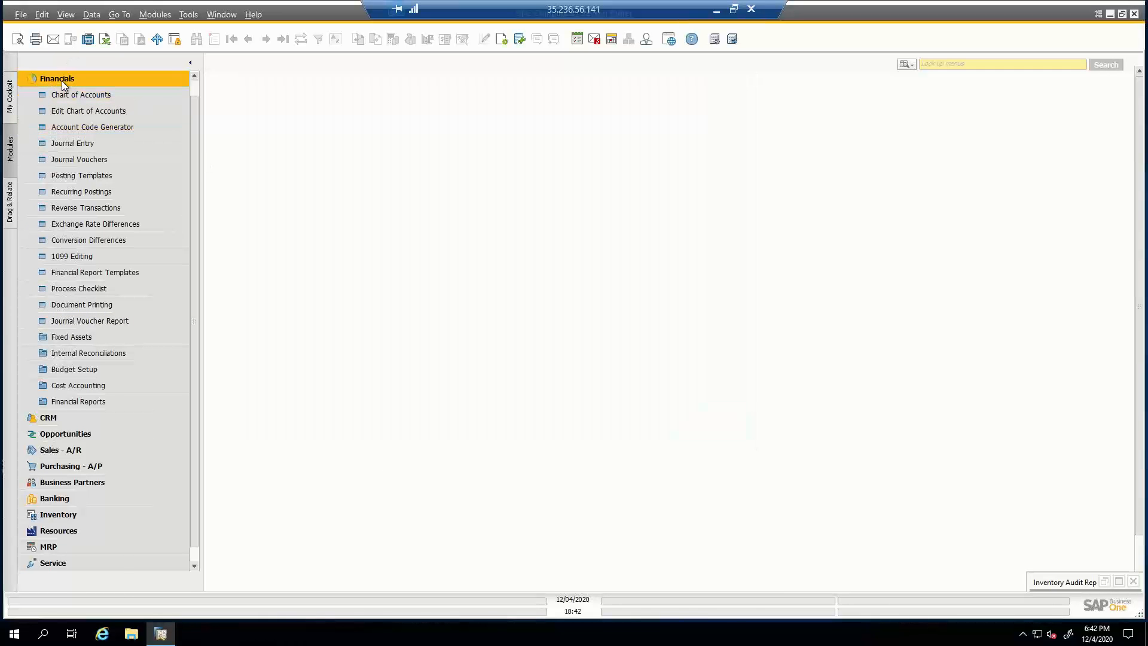
Find A/P invoice 1169 among the purchasing documents
click(63, 81)
click(92, 161)
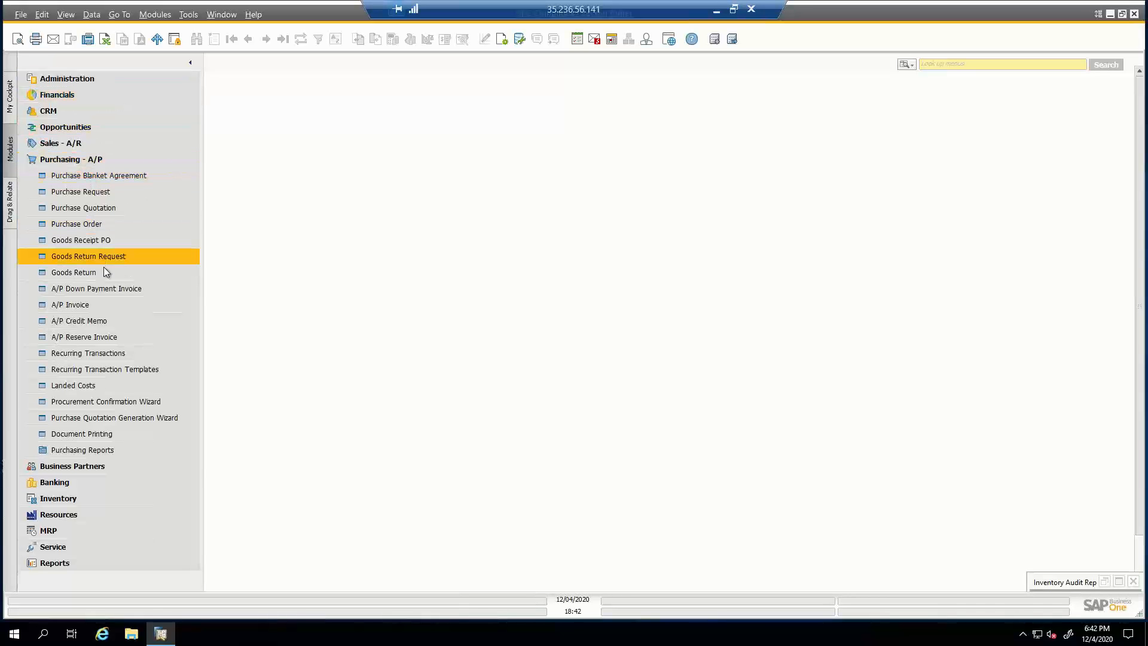
click(88, 304)
click(200, 40)
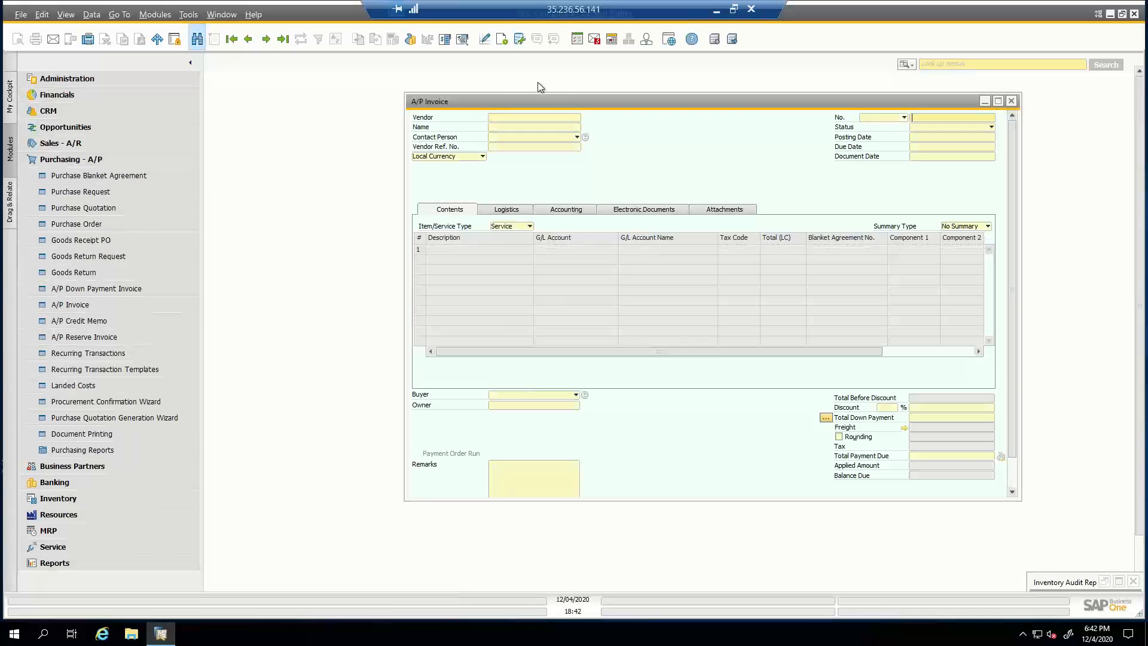
drag(538, 99, 313, 95)
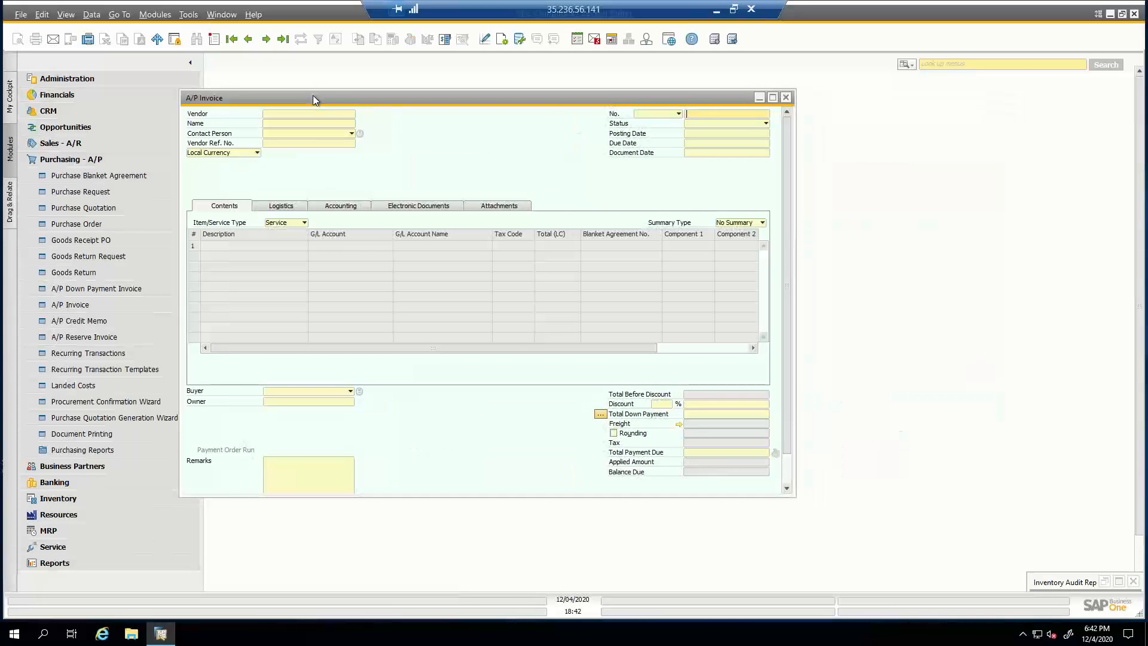
text(1169)
key(Return)
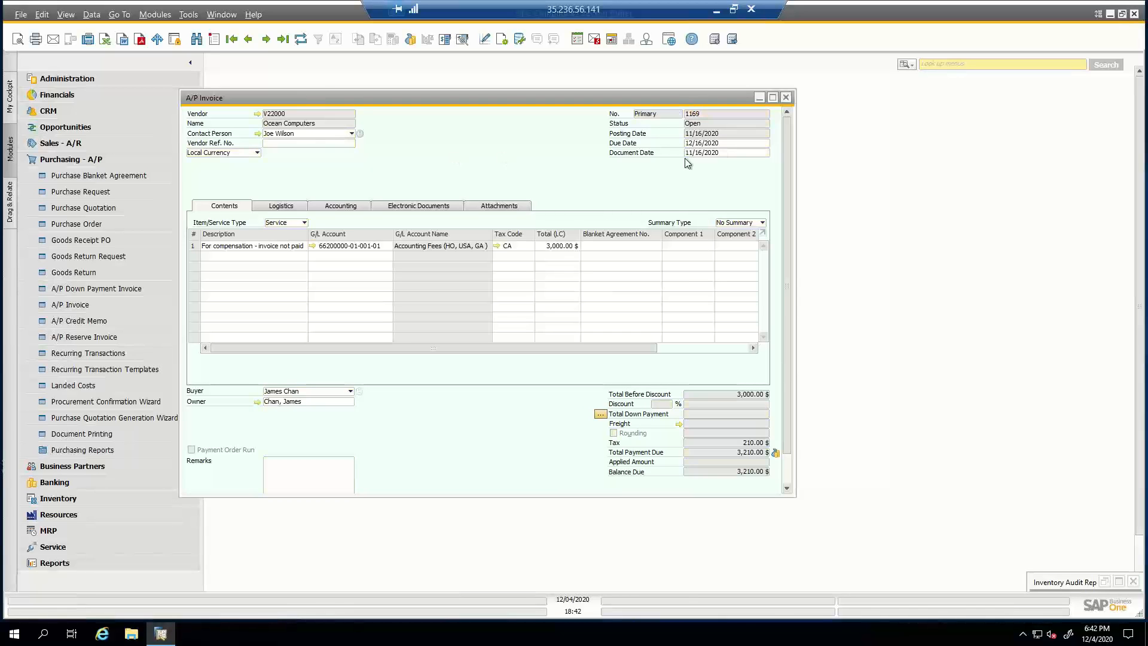
Review the 1099 form and box in the invoice's accounting details and in the following invoice, and close the A/P invoice
click(352, 206)
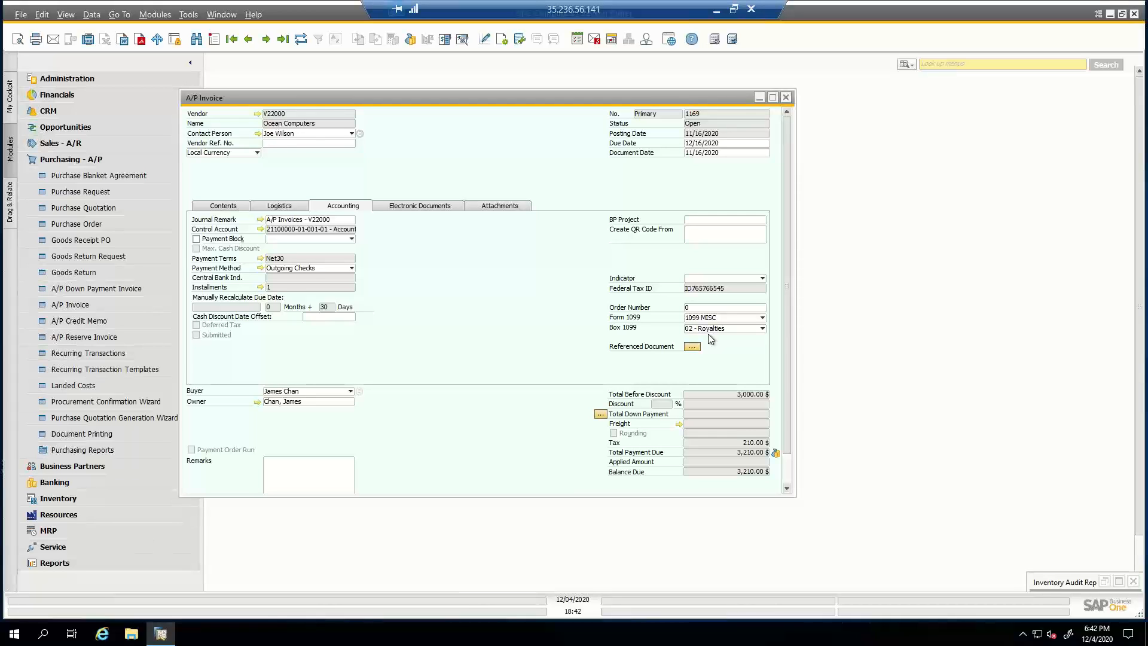
click(267, 39)
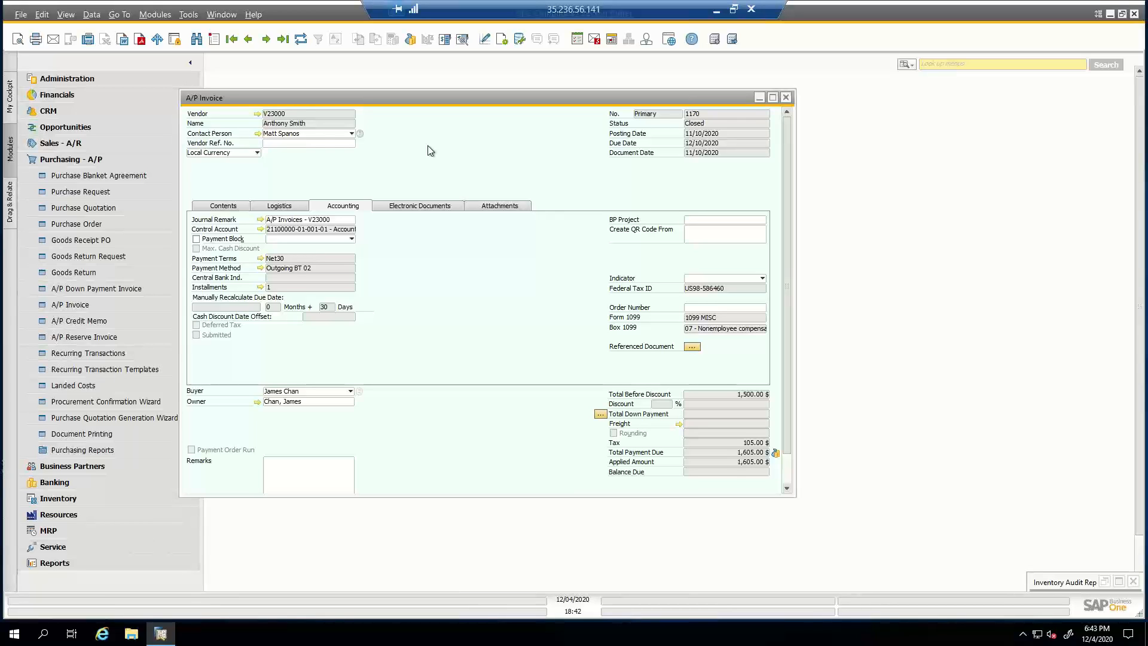
click(786, 97)
Run the 1099/1096 report as 1099 Form, showing entries not submitted, for posting dates 01/01/2020 to 12/31/2020
click(111, 157)
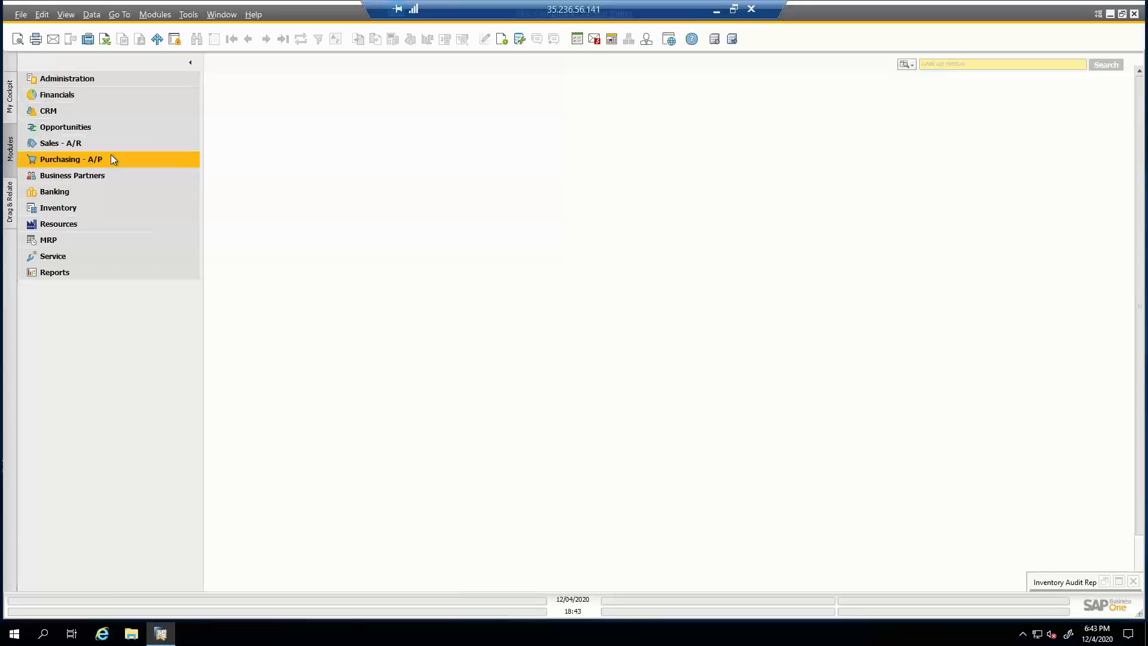
click(88, 96)
click(91, 405)
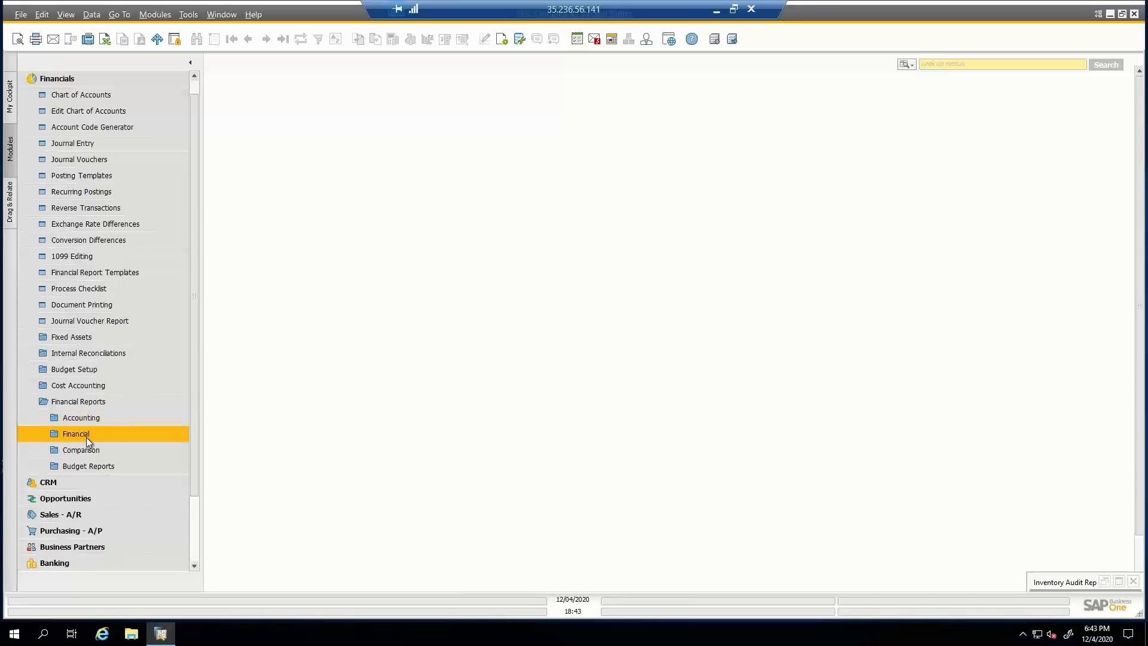
click(86, 437)
click(77, 416)
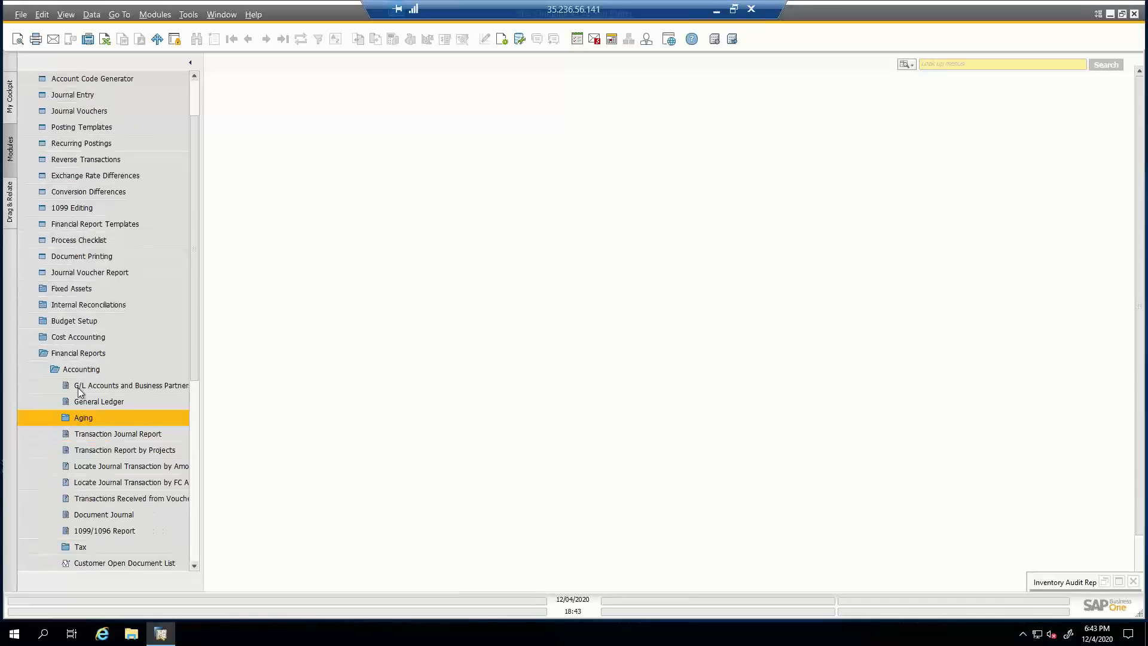
click(104, 536)
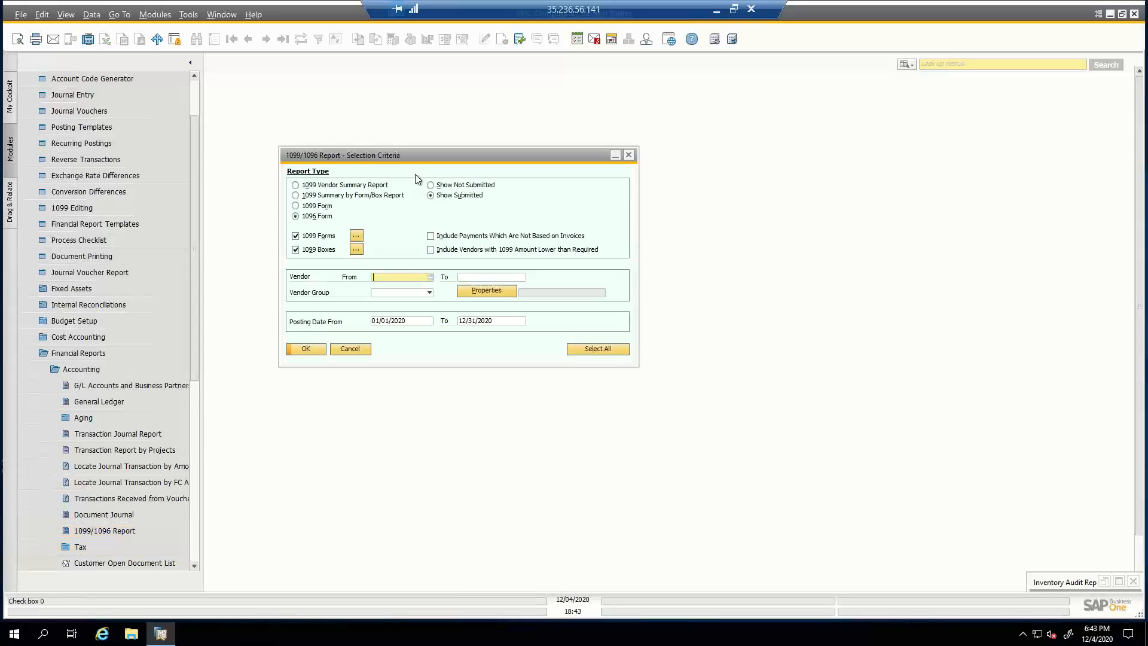
drag(399, 158, 348, 153)
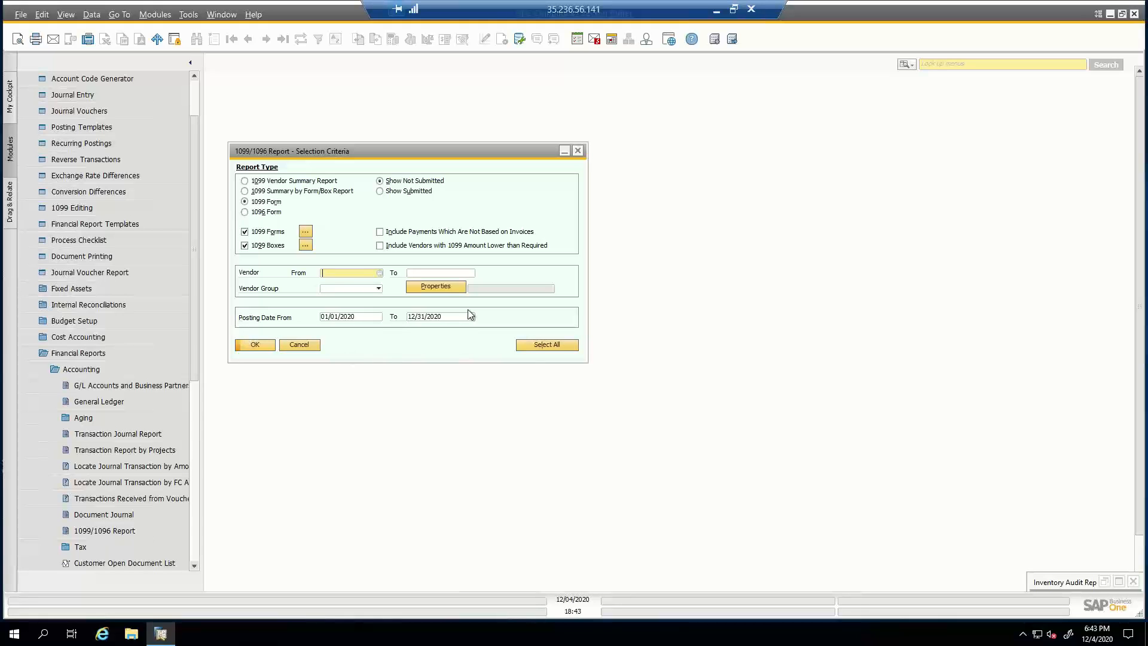
click(259, 349)
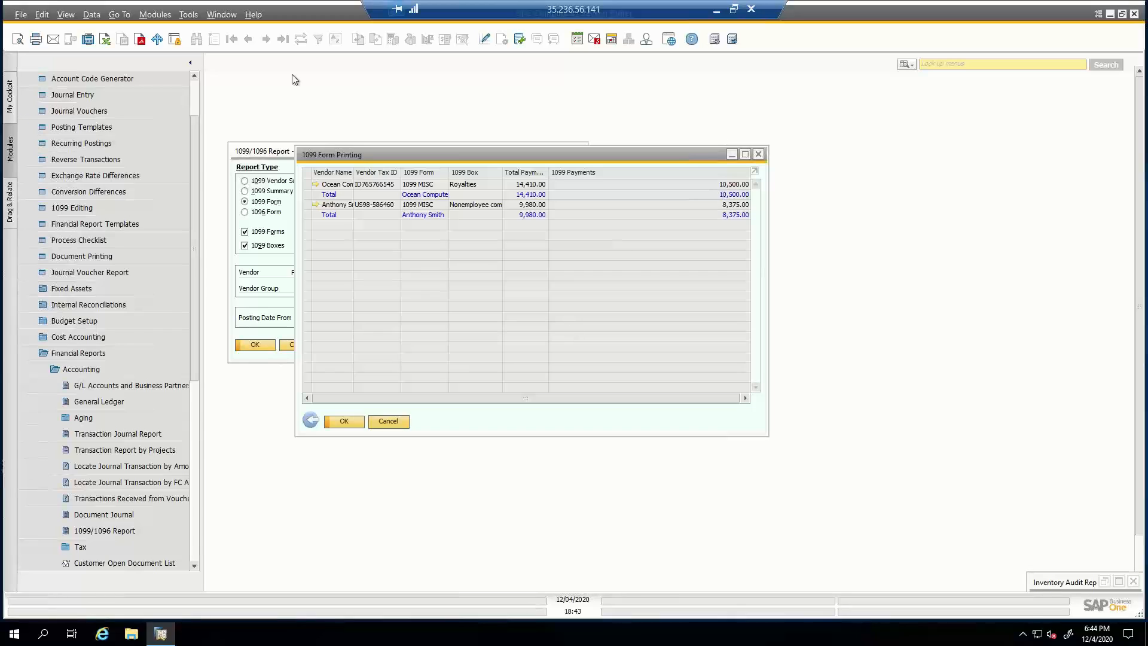
Print the 1099 forms to a PDF document named test3 in the Documents folder
click(36, 39)
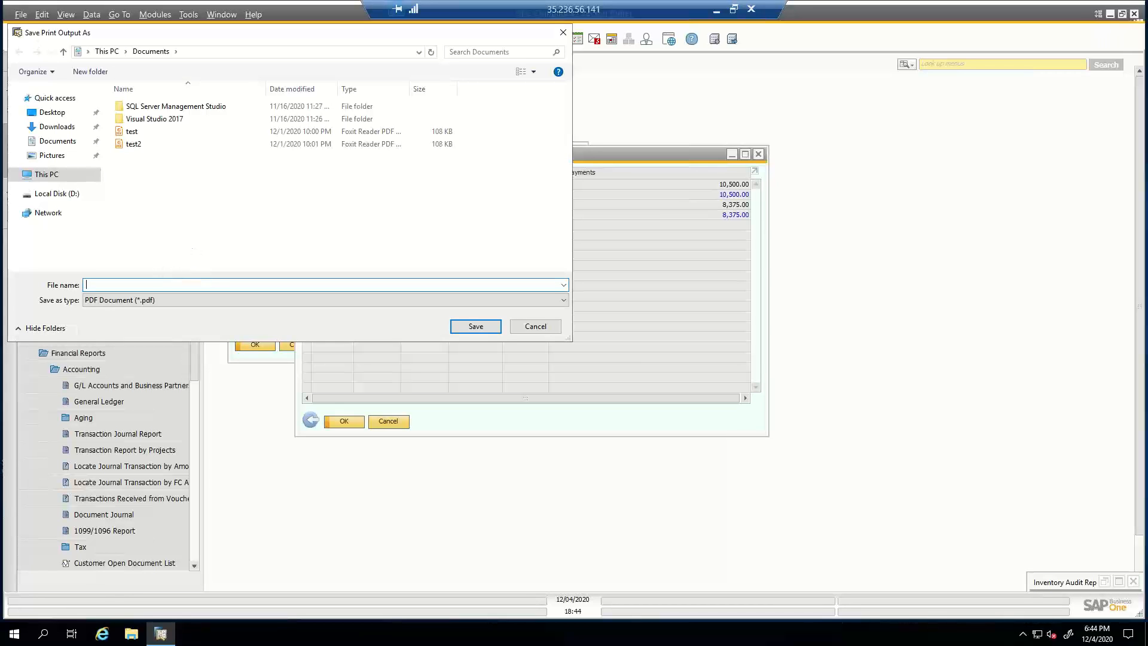
text(test3)
click(481, 324)
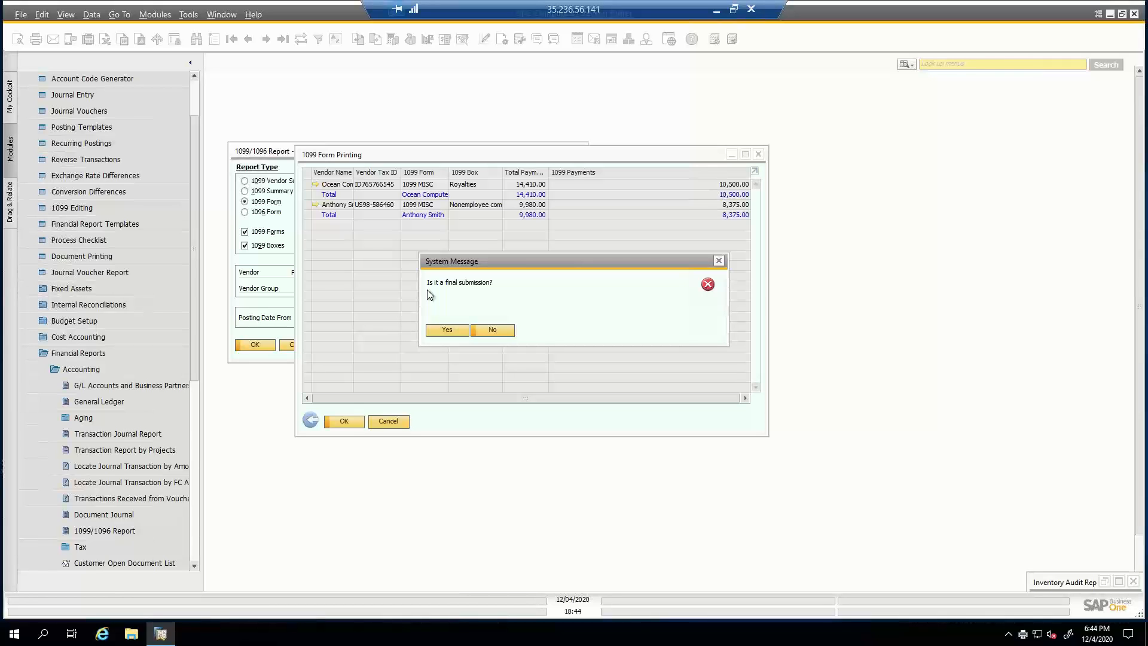
Mark the printed 1099 forms as a final submission, and rerun the 1099 Form report showing submitted entries for 01/01/2020 to 12/31/2020
click(452, 334)
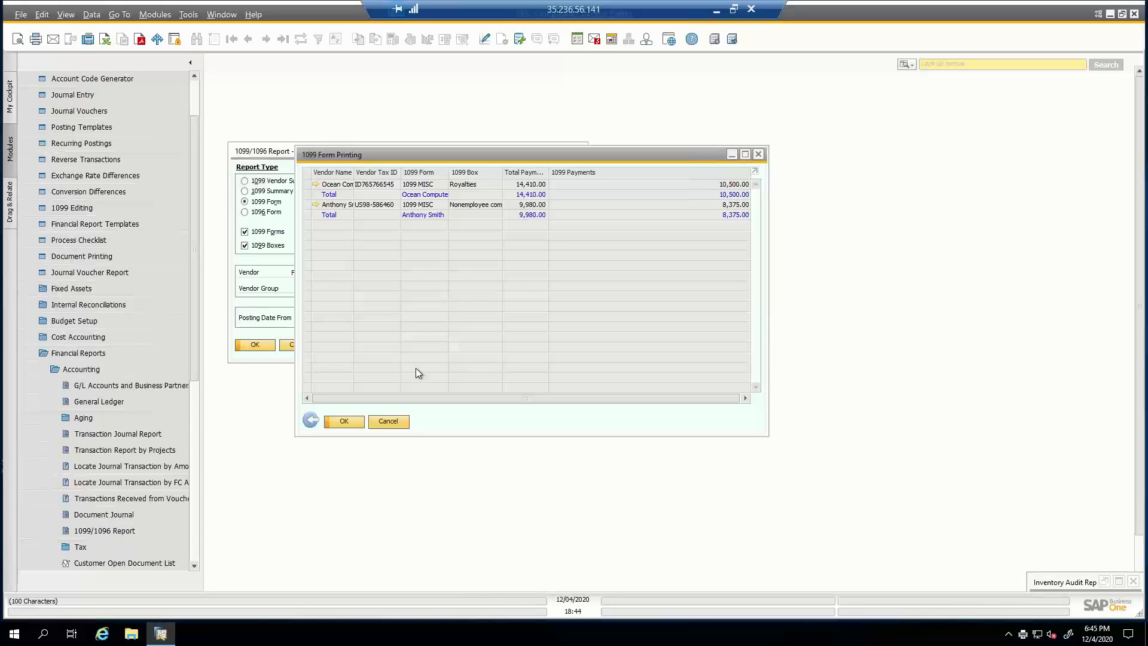
click(311, 420)
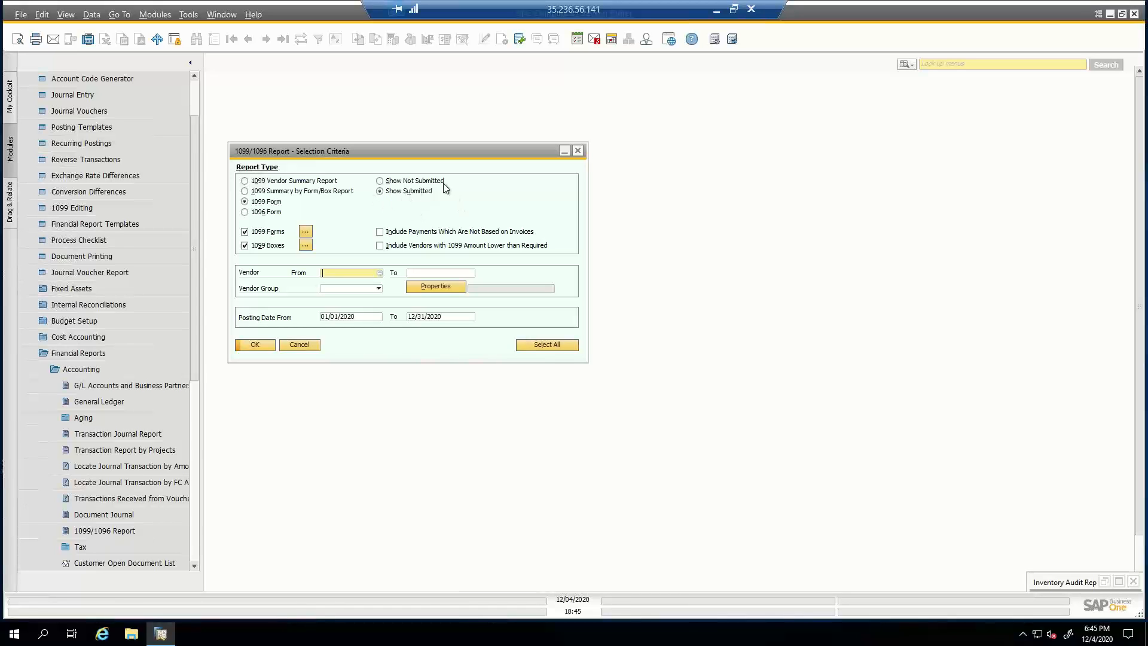
click(267, 346)
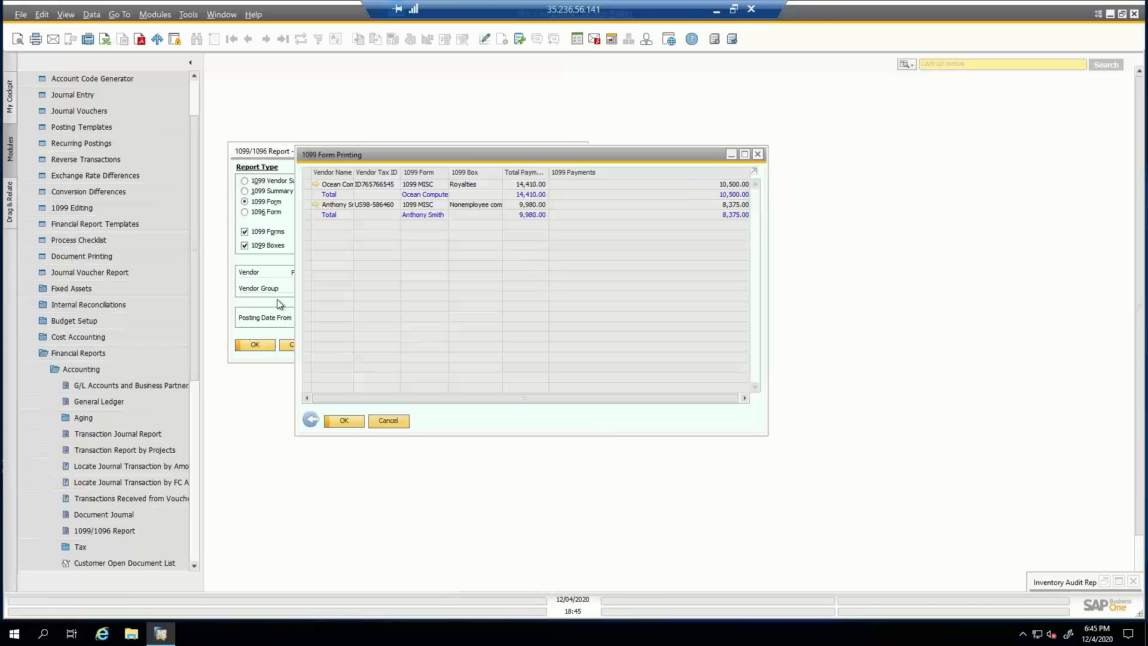
Print the submitted 1099 forms to a PDF document named test4 in the Documents folder, and unsubmit them
click(38, 47)
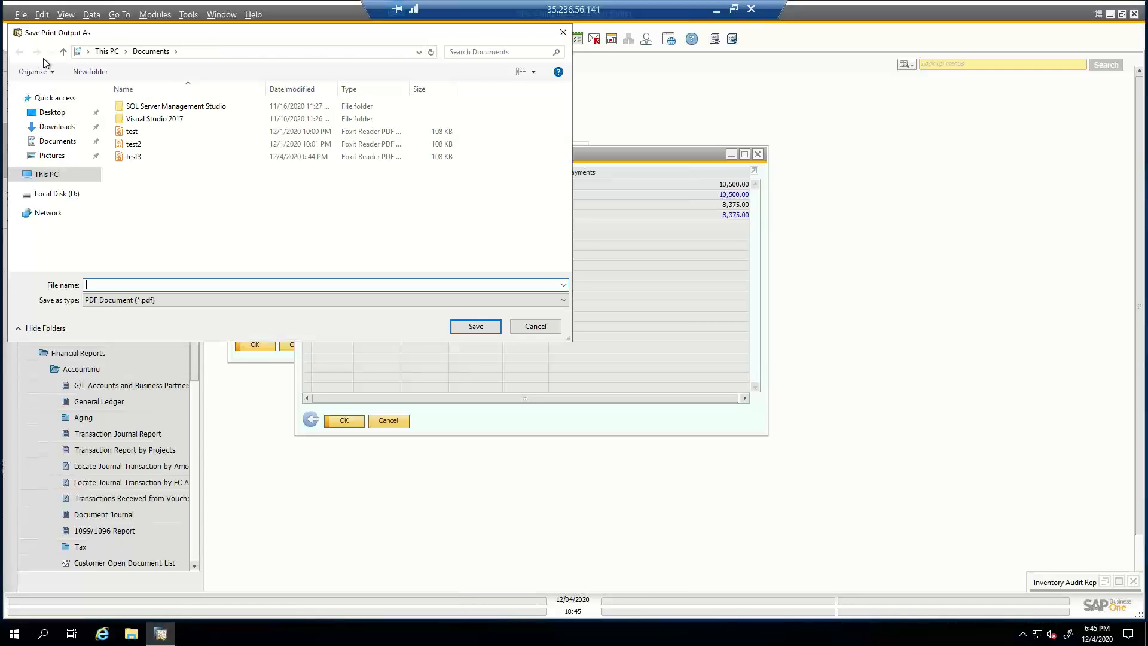
text(test4)
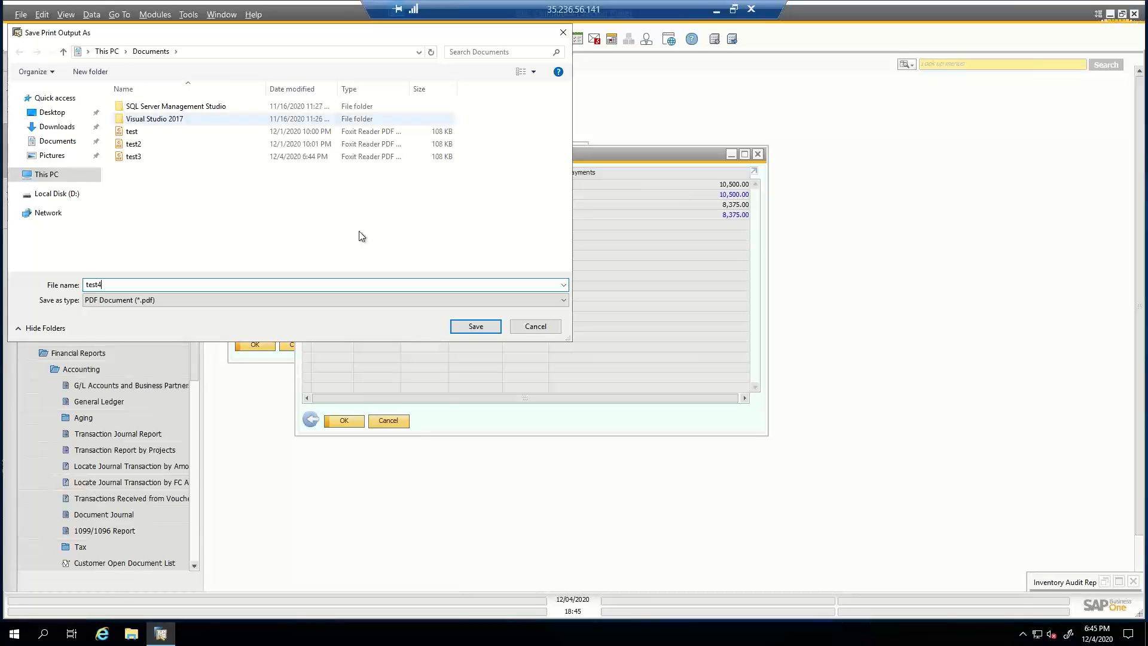
click(485, 328)
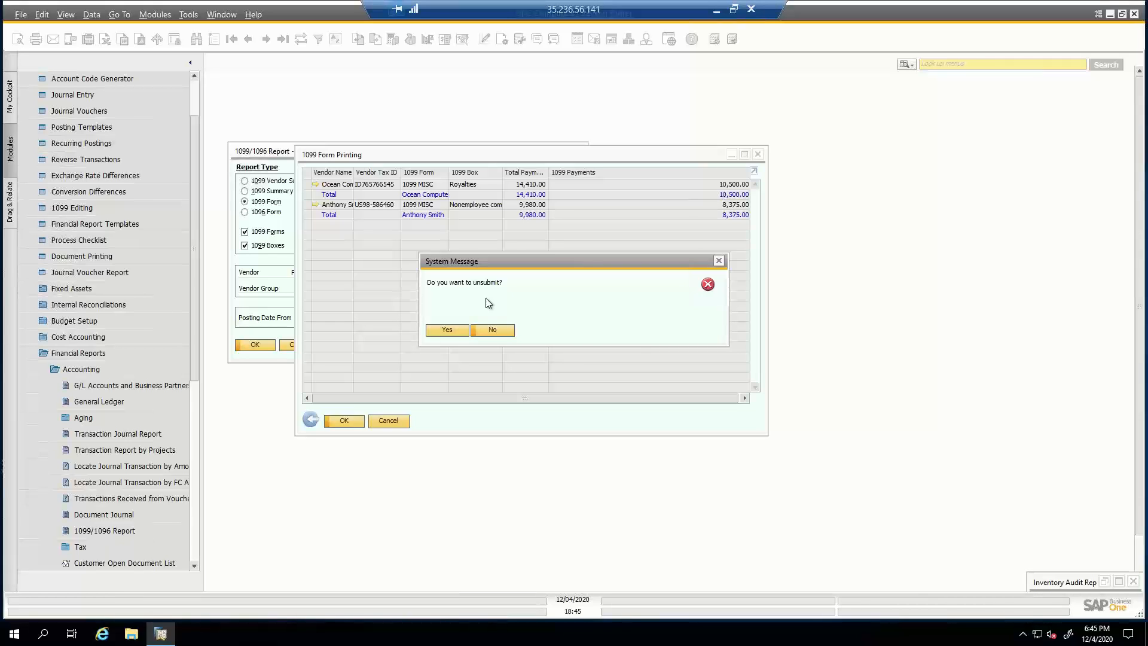
click(447, 331)
click(311, 421)
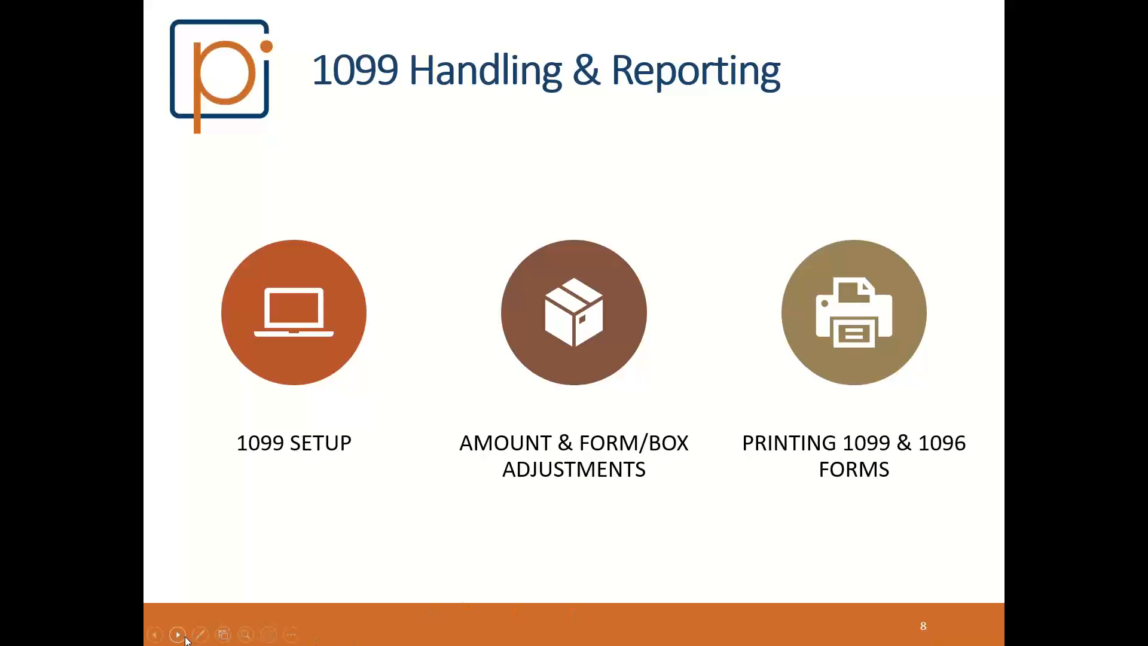
click(179, 636)
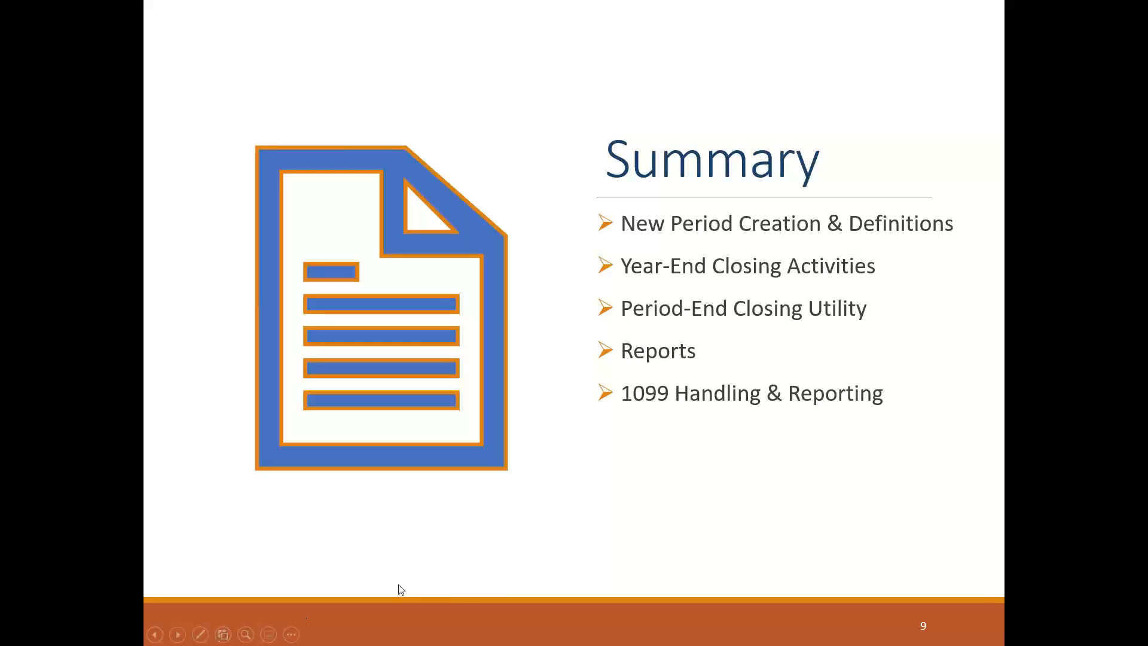